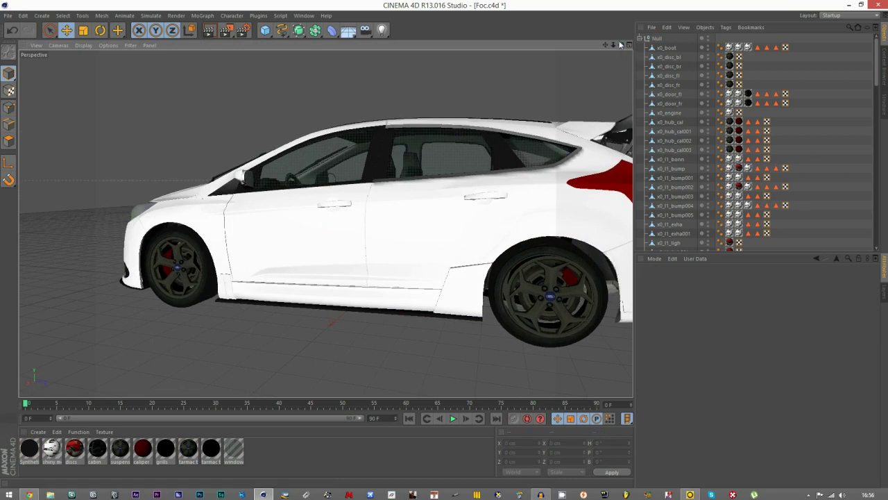
Examine the white car model from several sides together with its list of parts in the hierarchy.
left_click(639, 38)
scroll(404, 202, "down", 4)
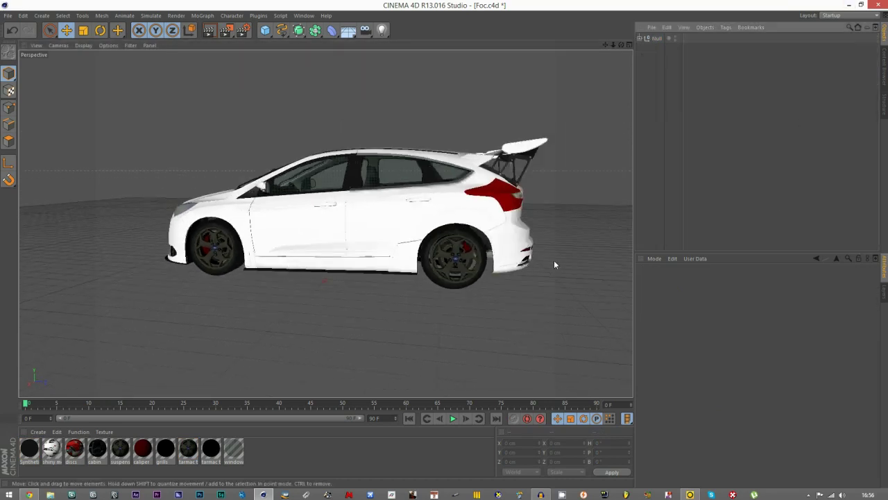
left_click_drag(621, 45, 165, 55)
left_click_drag(605, 44, 631, 80)
scroll(354, 275, "up", 3)
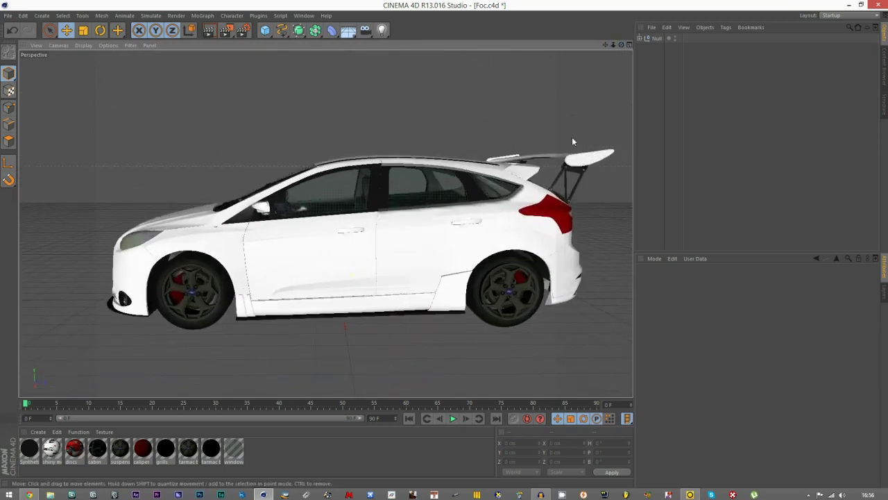
mouse_move(621, 45)
left_mouse_down()
mouse_move(770, 58)
mouse_move(642, 49)
left_mouse_up()
left_click(639, 39)
left_click_drag(878, 51, 866, 23)
scroll(694, 139, "down", 1)
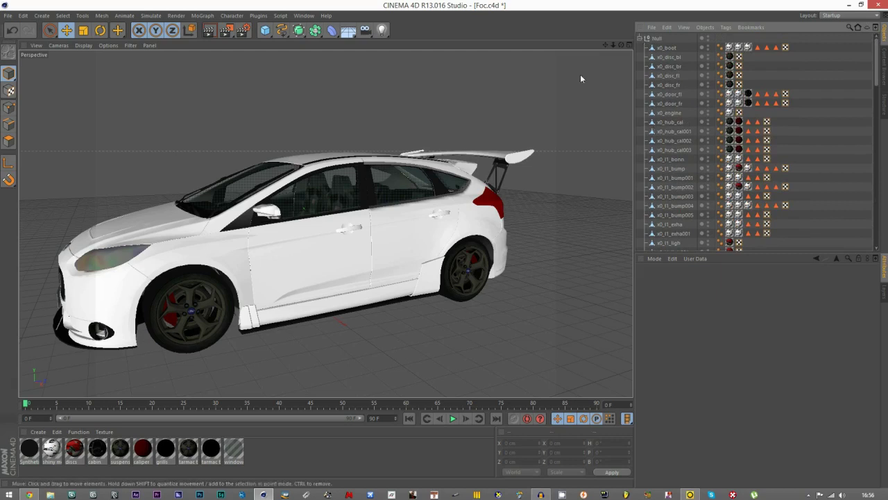
left_click_drag(622, 45, 606, 59)
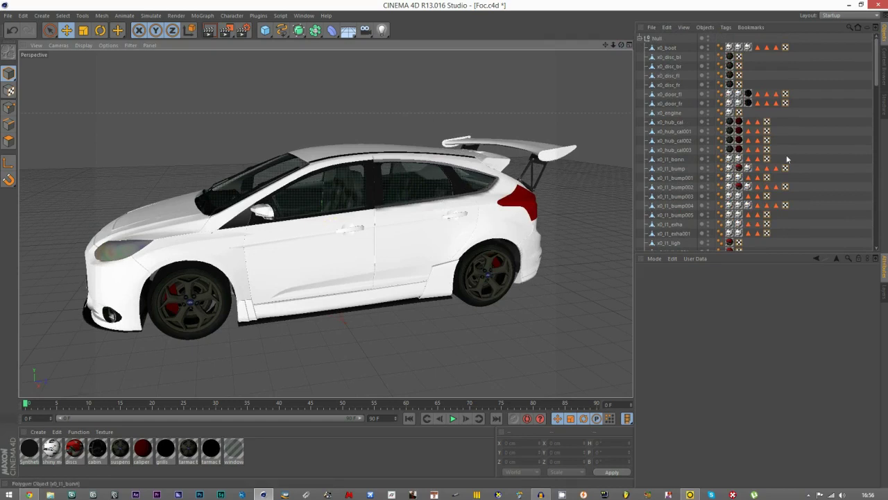
left_click(665, 48)
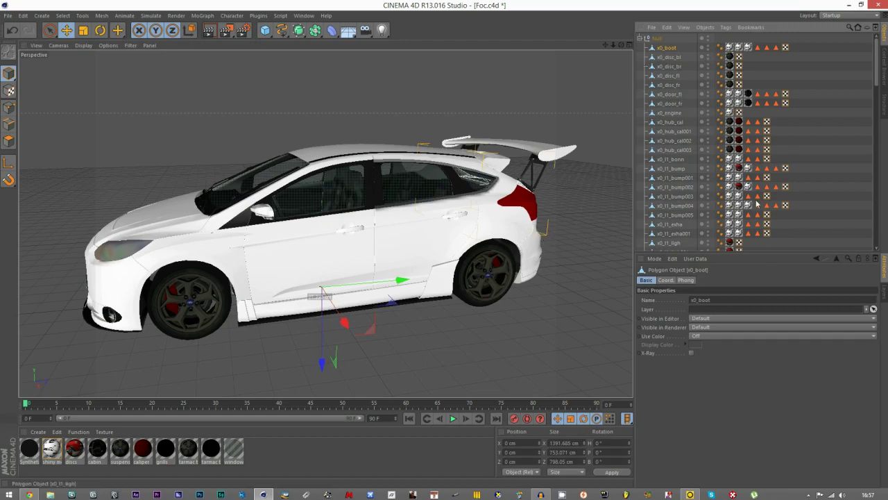
left_click(857, 186)
left_click_drag(621, 45, 623, 52)
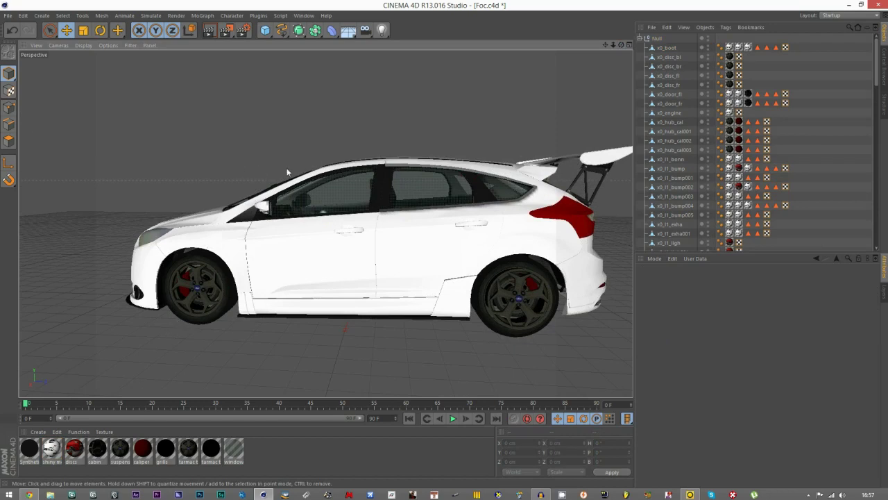
Group the front-left wheel's tyre, rim, brake caliper and brake disc under one null.
scroll(93, 299, "up", 5)
scroll(96, 303, "up", 2)
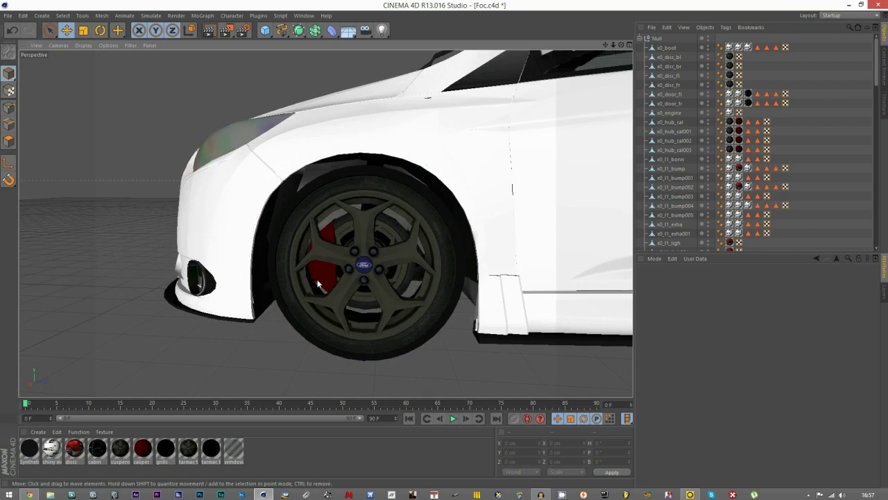
left_click(284, 247)
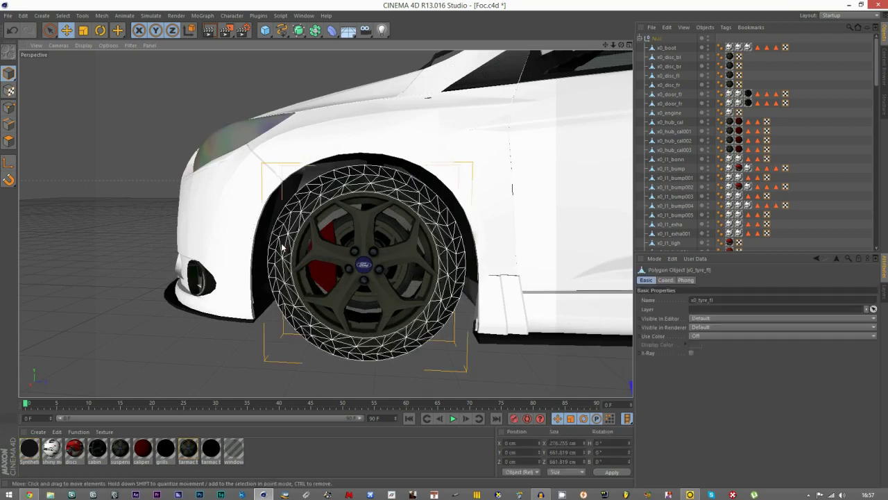
left_click(306, 254, "shift")
left_click(331, 266, "shift")
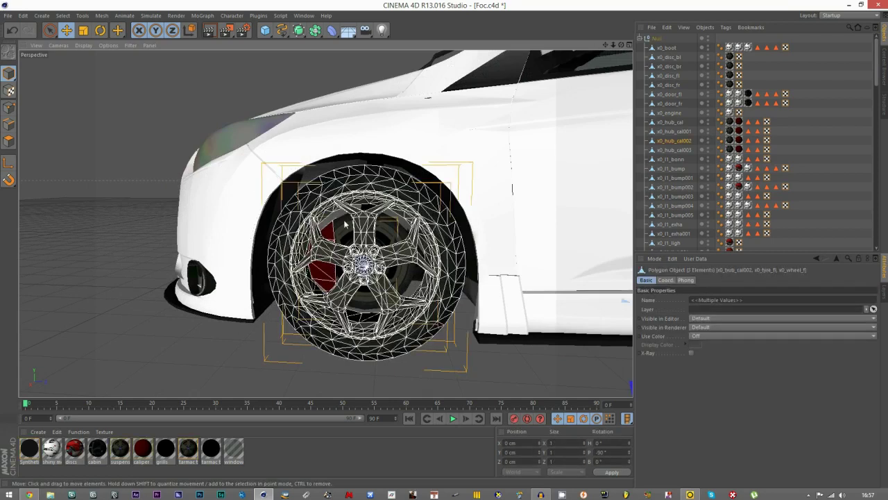
left_click(345, 223, "shift")
left_click_drag(622, 44, 740, 48)
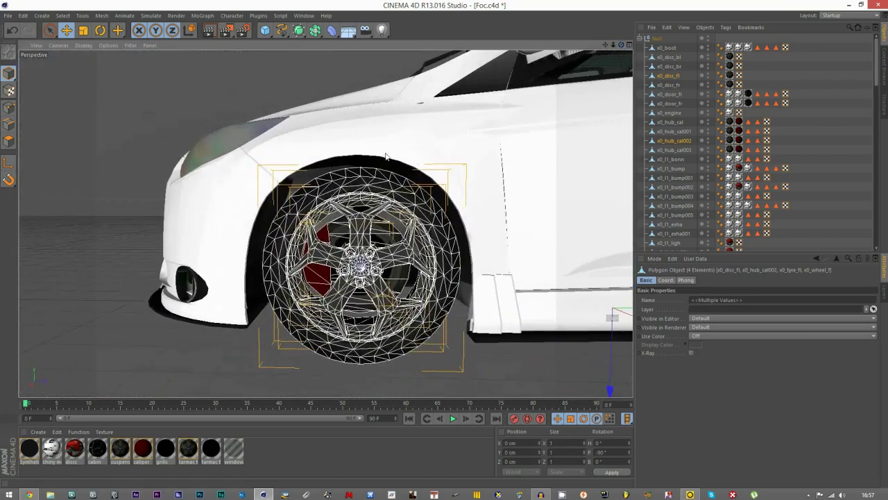
right_click(667, 76)
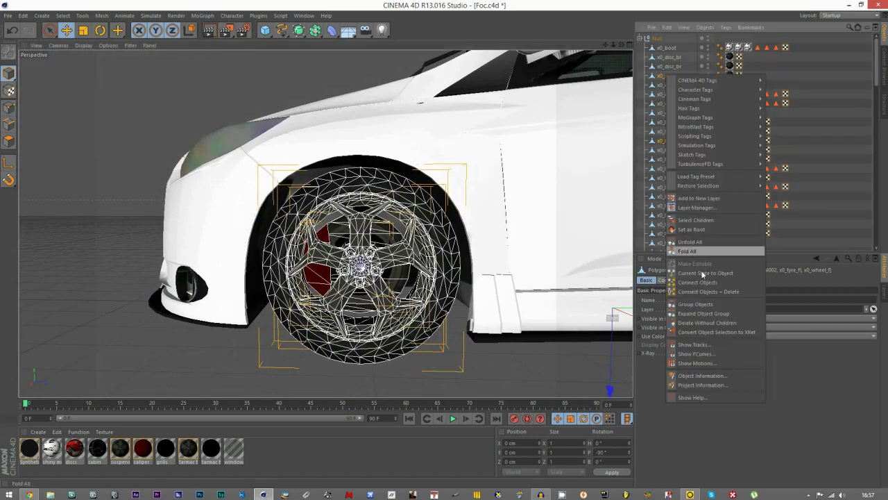
left_click(715, 303)
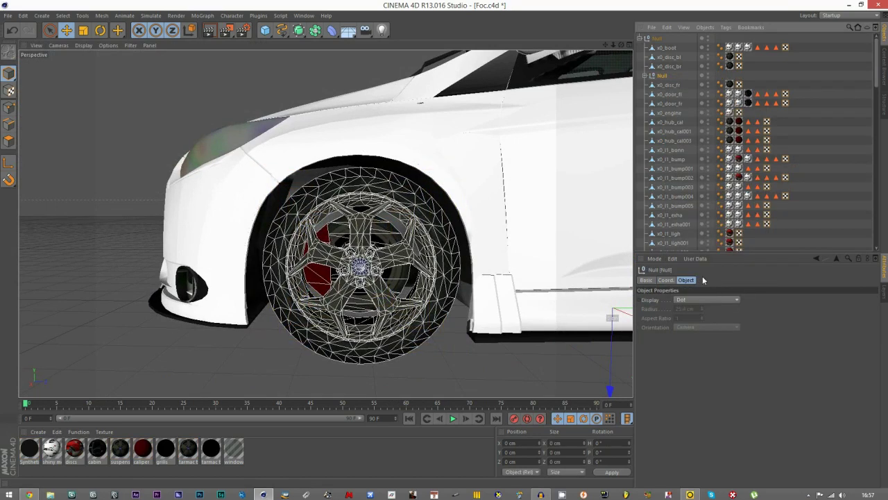
Move the front-left wheel group to the top of the car's hierarchy, hide it in the viewport and check its parts.
left_click_drag(662, 46, 662, 46)
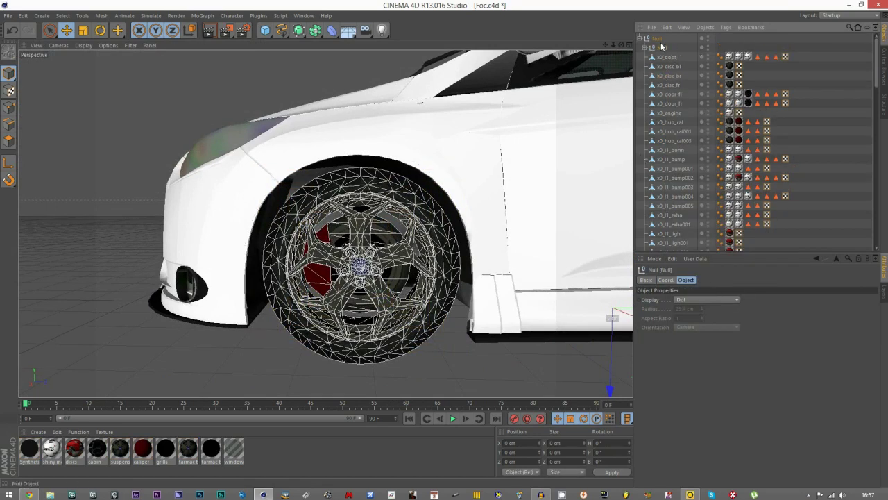
double_click(709, 46)
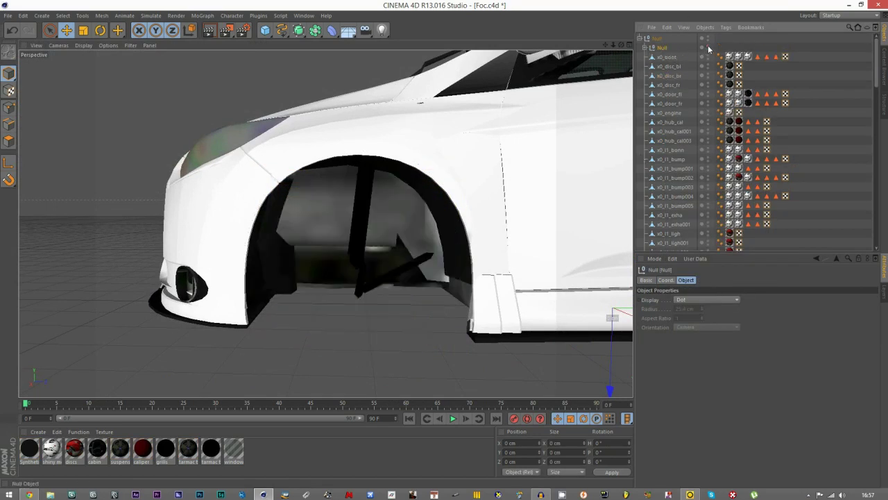
left_click_drag(621, 45, 601, 42)
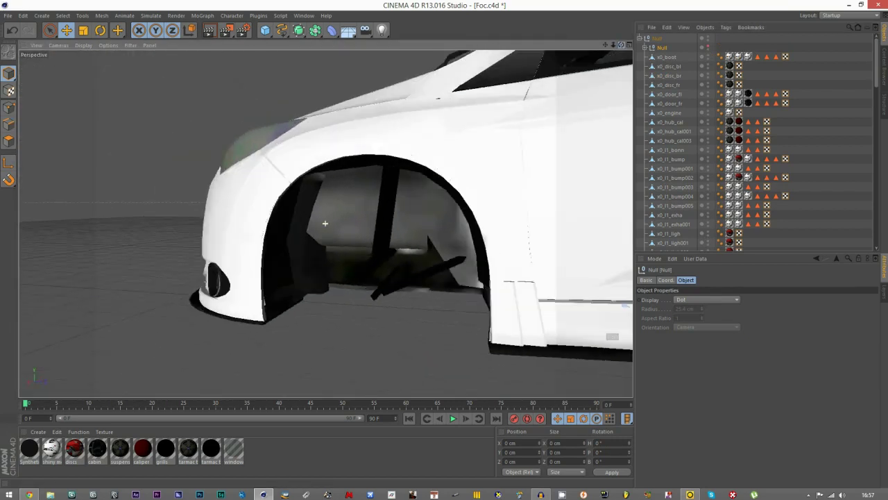
left_click(645, 48)
left_click(669, 58)
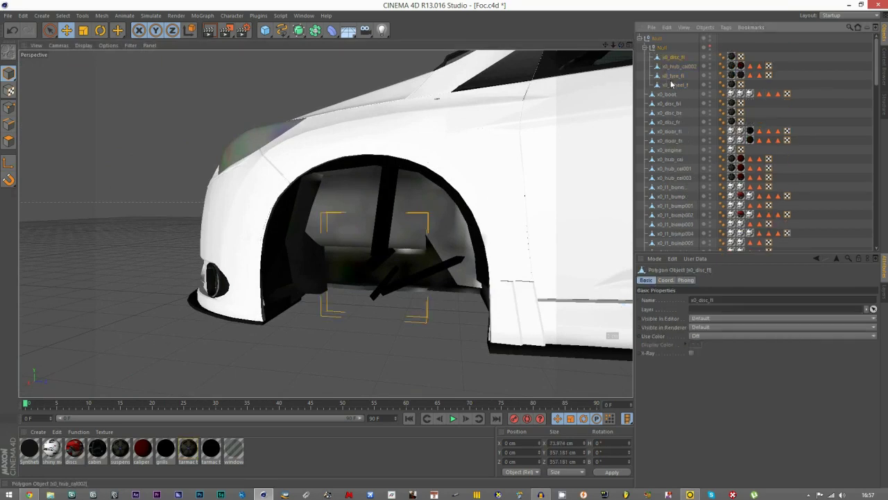
left_click(645, 48)
left_click(803, 216)
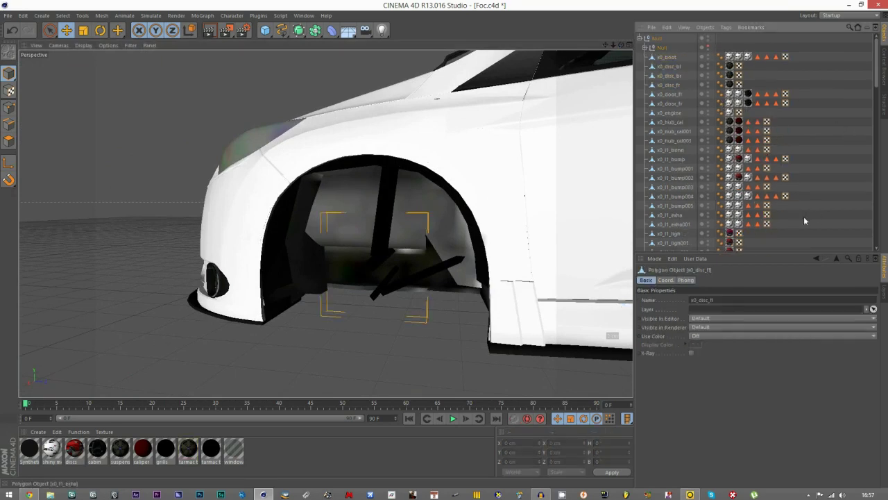
scroll(173, 239, "down", 10)
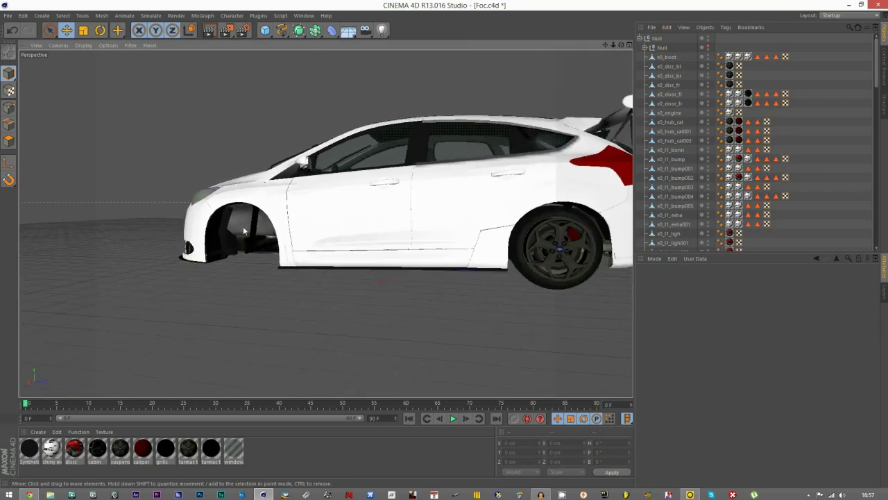
scroll(243, 232, "up", 3)
scroll(127, 196, "down", 5)
scroll(442, 262, "up", 7)
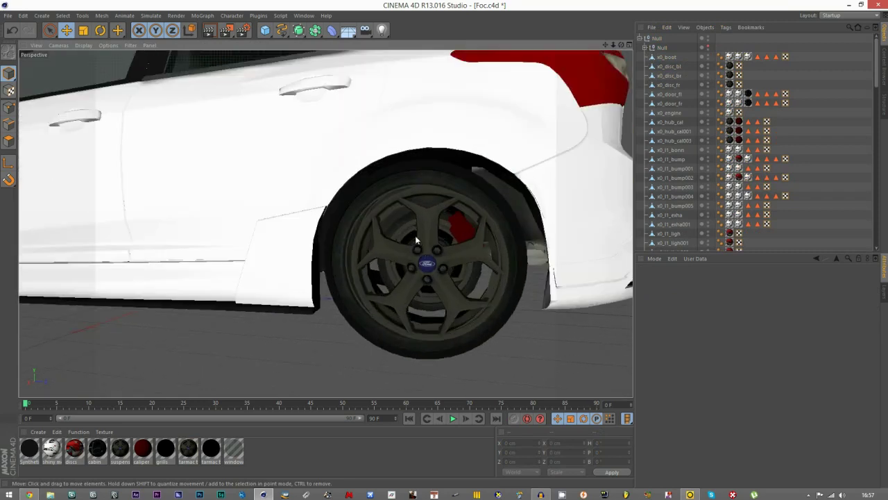
left_click(418, 240)
left_click(436, 220)
left_click(425, 180)
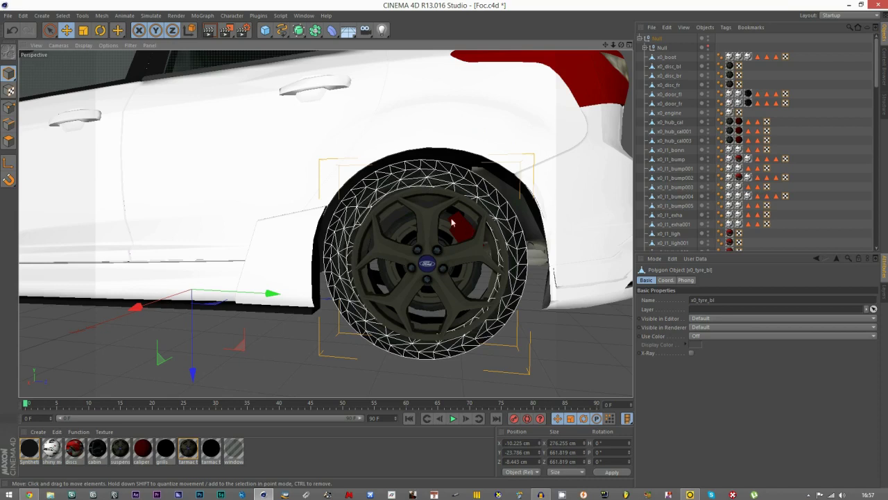
left_click(420, 209, "shift")
left_click(386, 228, "shift")
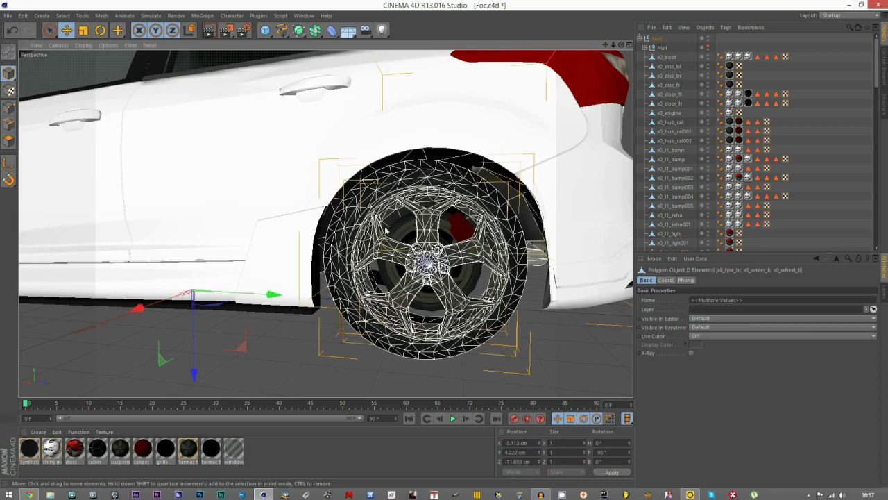
left_click(400, 223, "shift")
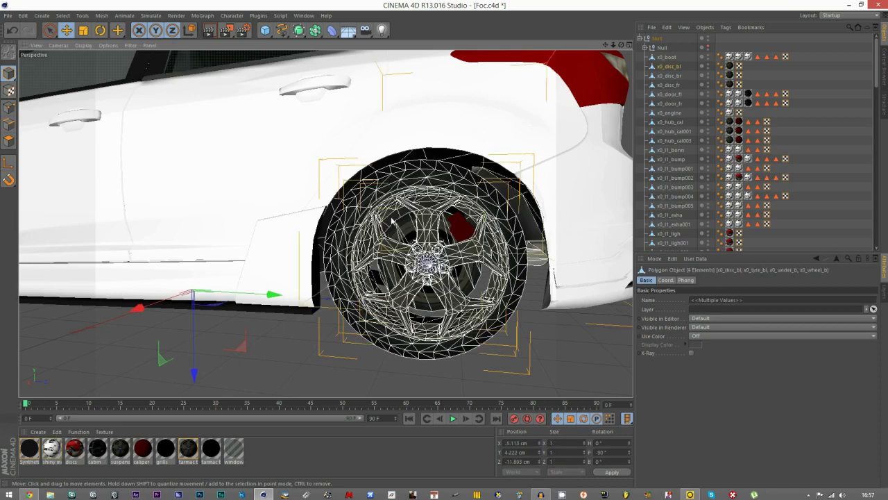
left_click(533, 231)
left_click(522, 306)
Group the rear-left wheel's tyre, rim and brake disc under one null, leaving out the underbody.
left_click(497, 304)
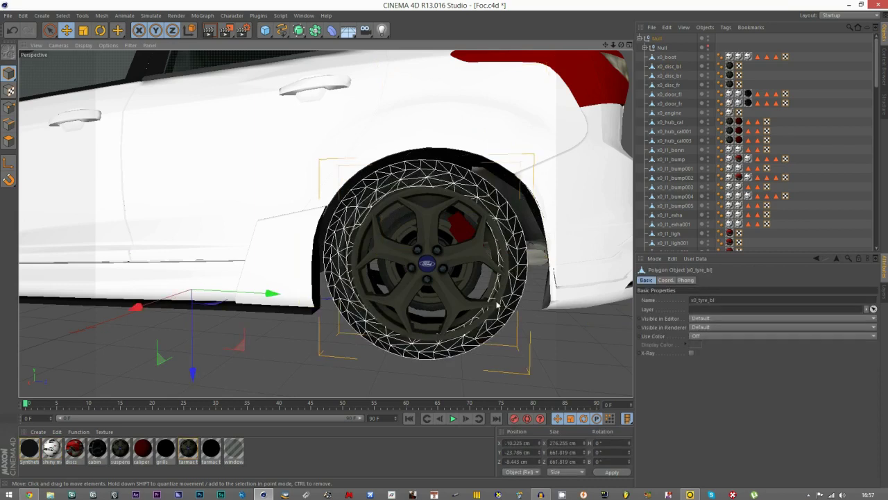
left_click(455, 298, "shift")
left_click(465, 270, "shift")
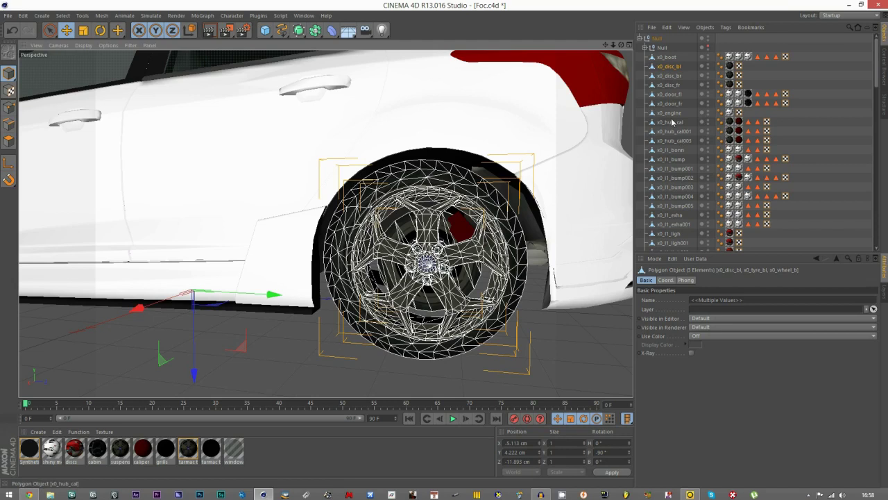
right_click(670, 66)
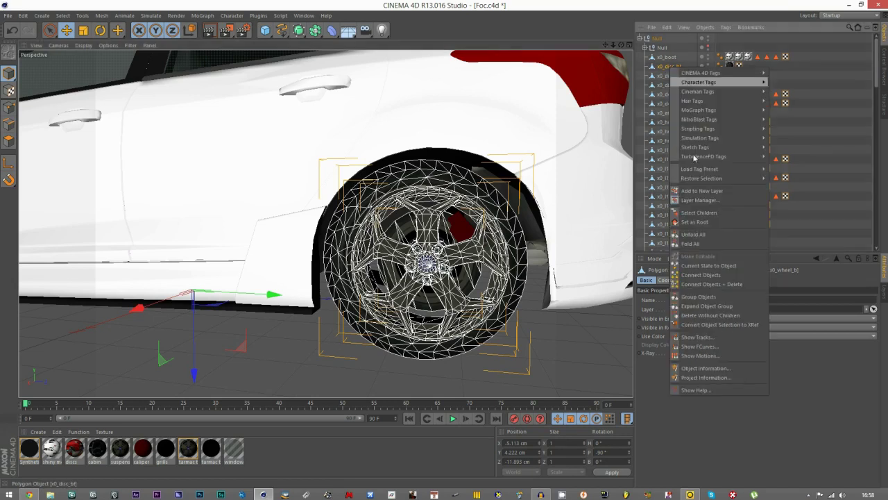
left_click(696, 296)
Place the rear-left wheel group directly beneath the front-left wheel group and hide it in the viewport.
left_click_drag(664, 65, 622, 69)
double_click(708, 56)
left_click(853, 63)
Add the remaining rear-left brake caliper, x0_hub_cal, to the hidden rear-left wheel group.
left_click(463, 238)
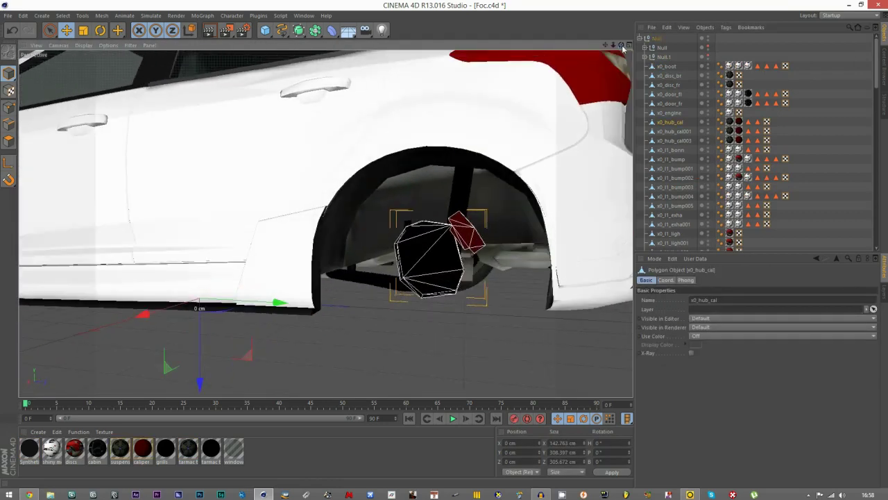
left_click_drag(661, 58, 661, 58)
left_click(661, 57)
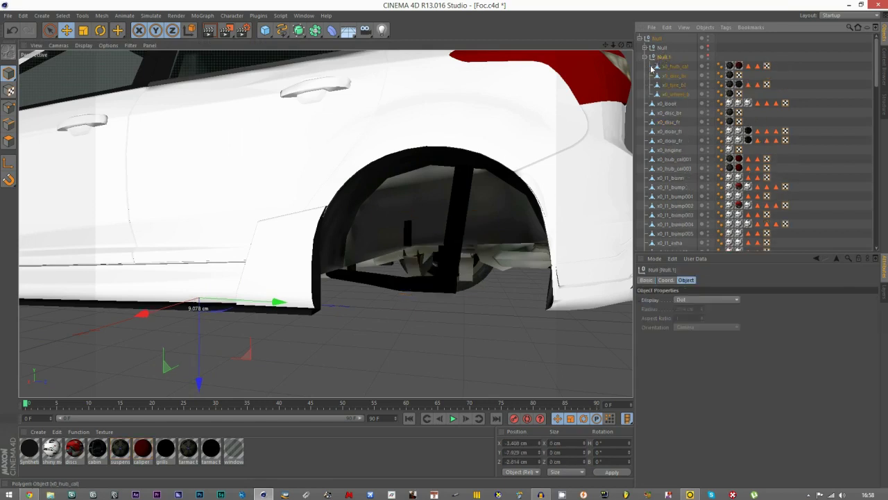
left_click(707, 55)
left_click(707, 57)
left_click(644, 57)
left_click(842, 95)
Group the rear-right wheel's brake caliper, disc, rim and tyre under one null and hide the group in the viewport.
left_click_drag(621, 44, 225, 123)
scroll(225, 123, "down", 6)
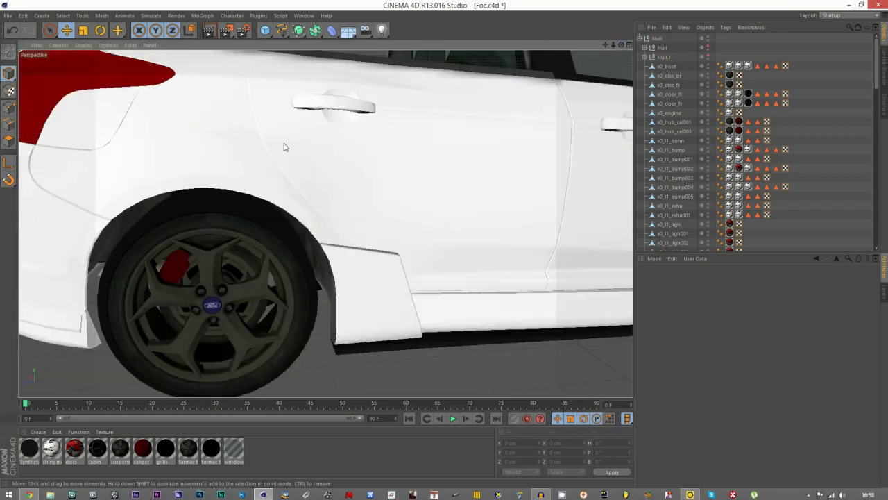
left_click(181, 271)
left_click(193, 277, "shift")
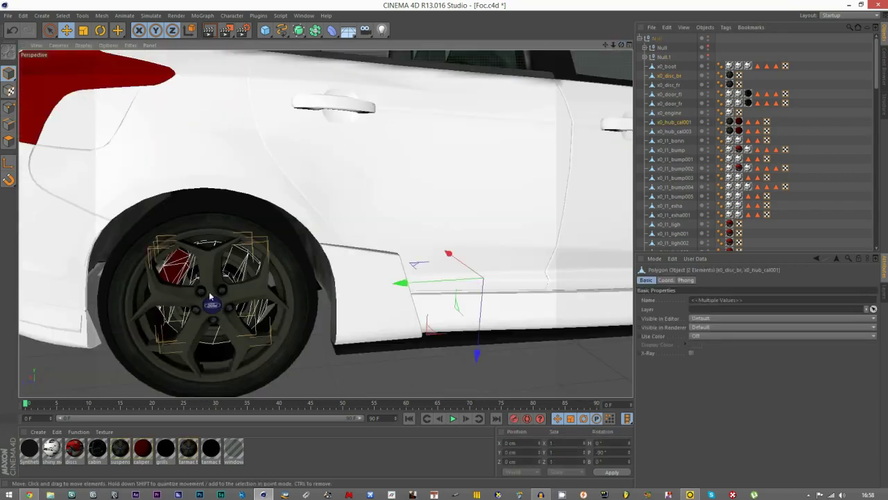
left_click(209, 290, "shift")
left_click(230, 224, "shift")
right_click(665, 75)
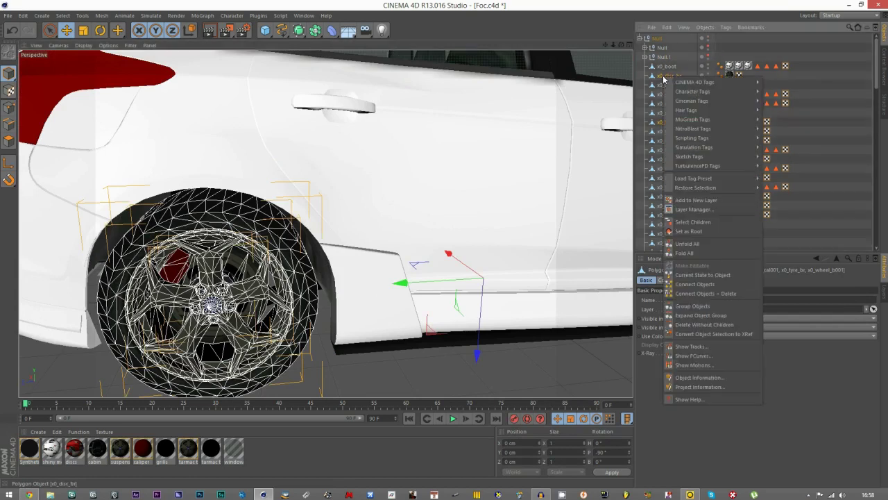
left_click(693, 307)
scroll(215, 187, "down", 5)
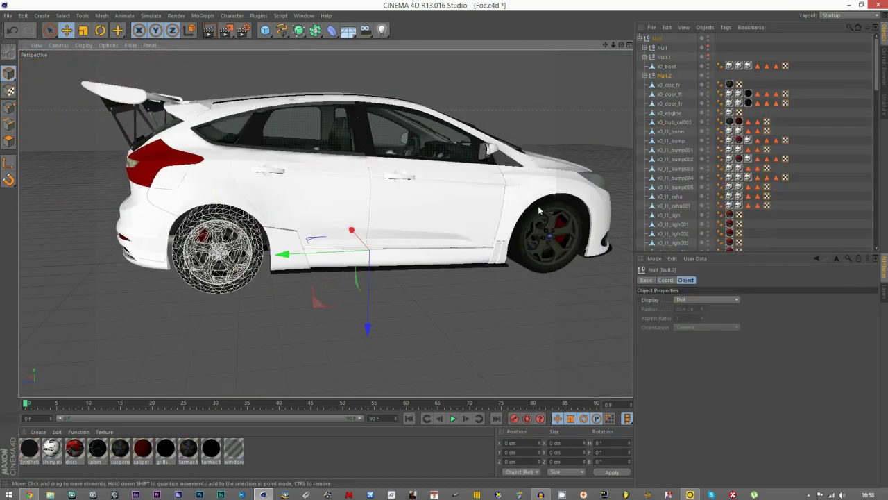
scroll(533, 208, "up", 1)
double_click(709, 74)
Group the front-right wheel's tyre, brake disc, rim and caliper under one null and hide the group in the viewport.
scroll(563, 247, "up", 3)
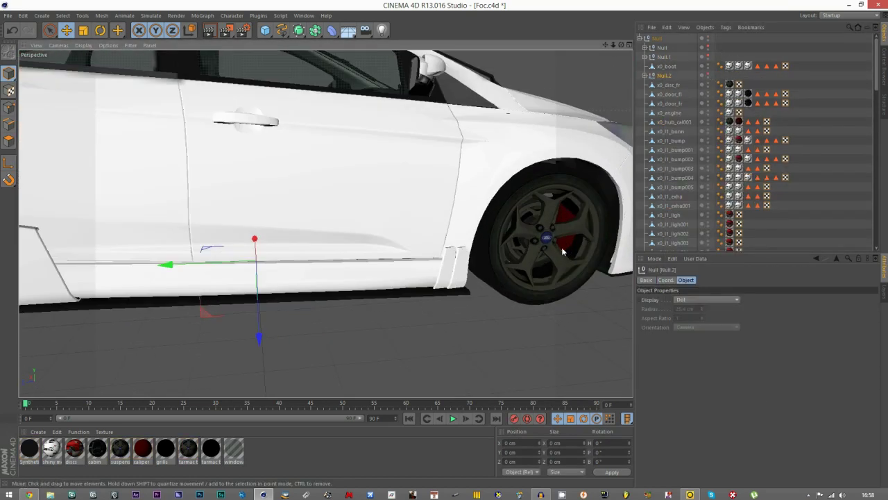
left_click(459, 241)
left_click(502, 240, "shift")
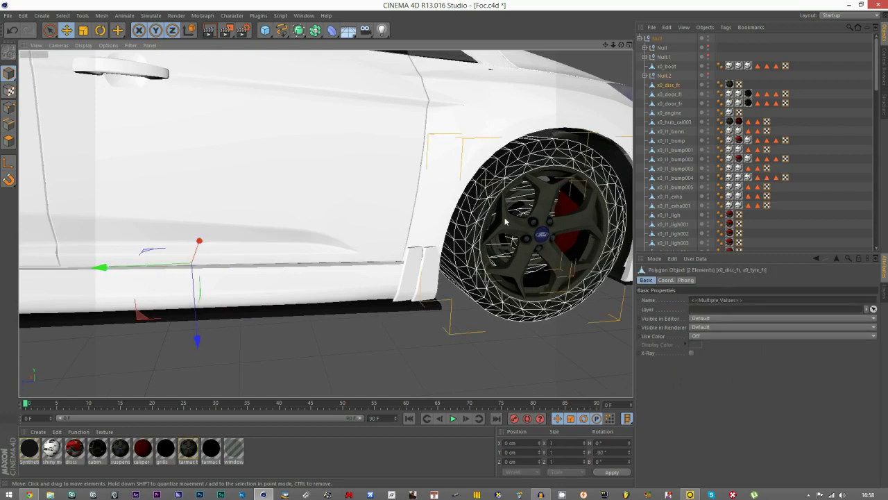
left_click(506, 219, "shift")
left_click(574, 240, "shift")
right_click(660, 85)
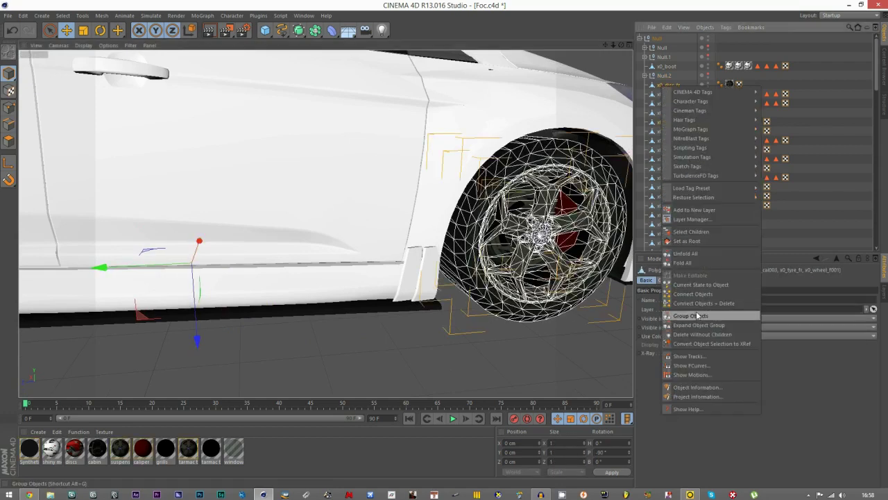
left_click(696, 315)
double_click(707, 84)
Move both right-side wheel groups directly beneath the left-side wheel groups and show the front-right wheel again.
left_click(664, 77)
left_click(666, 85, "shift")
left_click_drag(665, 77, 715, 78)
left_click(819, 110)
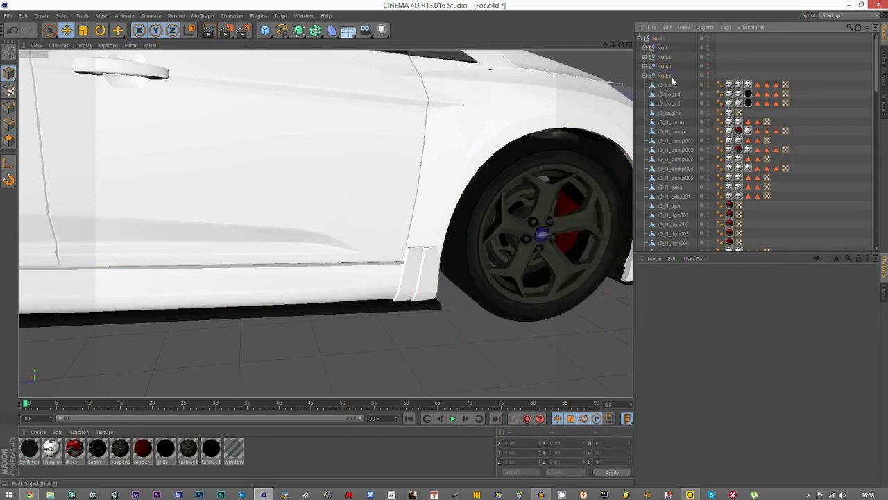
Rename the front-left wheel's group null as "fl wheel".
left_click(662, 47)
scroll(506, 203, "down", 4)
scroll(561, 223, "down", 6)
left_click_drag(621, 45, 679, 43)
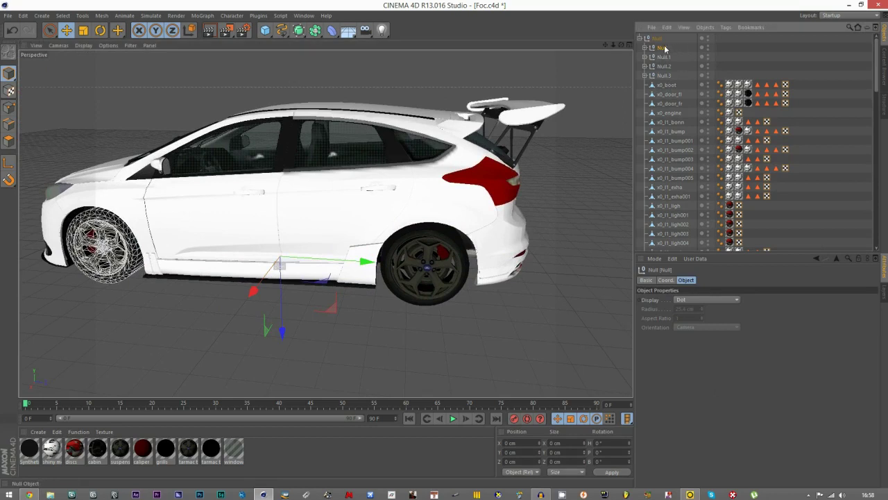
left_click(687, 71)
left_click(662, 51)
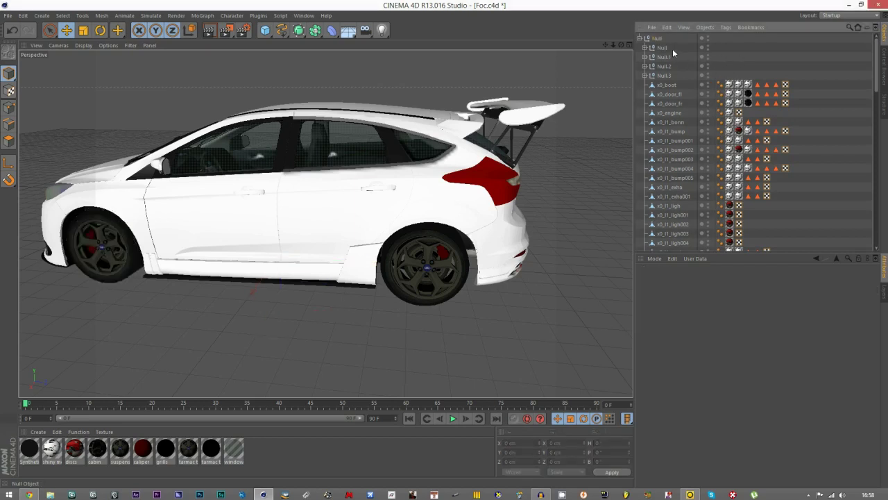
double_click(667, 48)
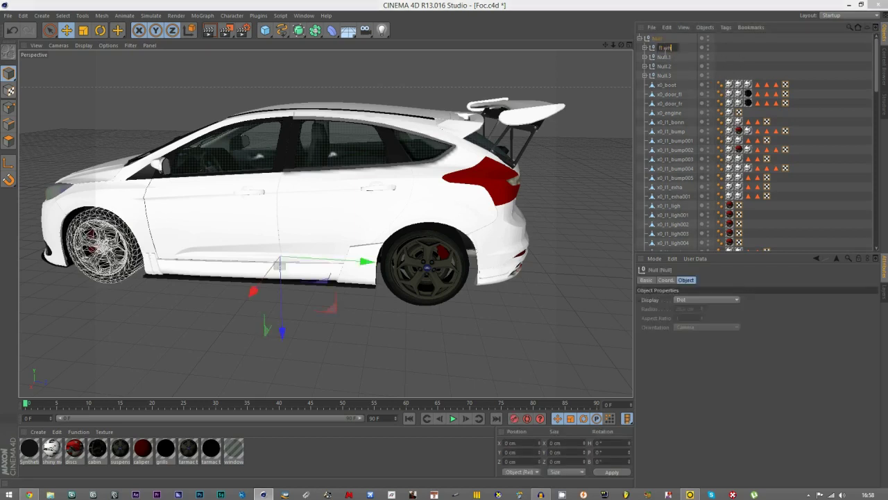
Rename the rear-left wheel's group null as "rl wheel".
left_click(661, 58)
double_click(662, 58)
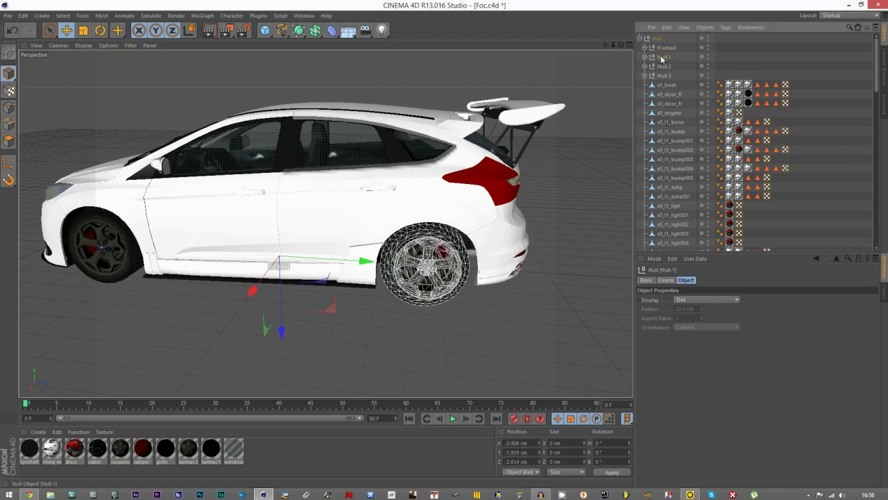
key("BackSpace")
type("rl wheel")
left_click(746, 61)
Rename the rear-right wheel's group null as "rr wheel".
left_click(664, 67)
left_click_drag(622, 45, 479, 48)
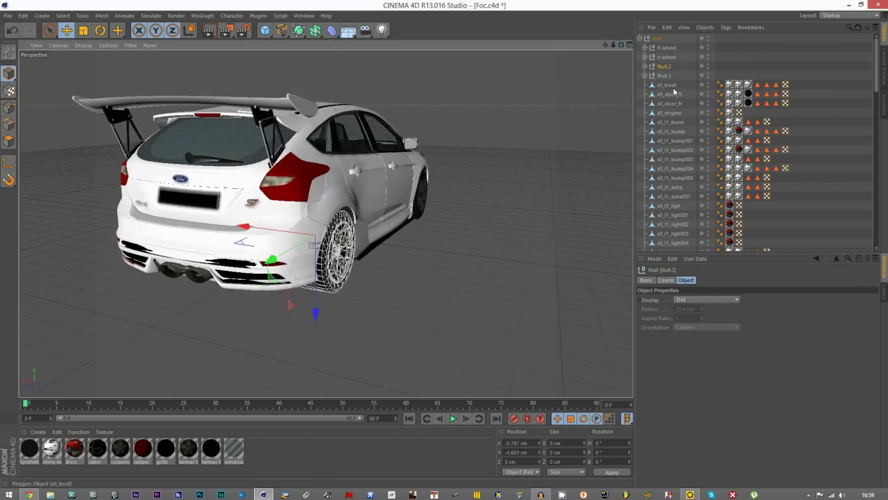
double_click(665, 66)
type("rr wheel")
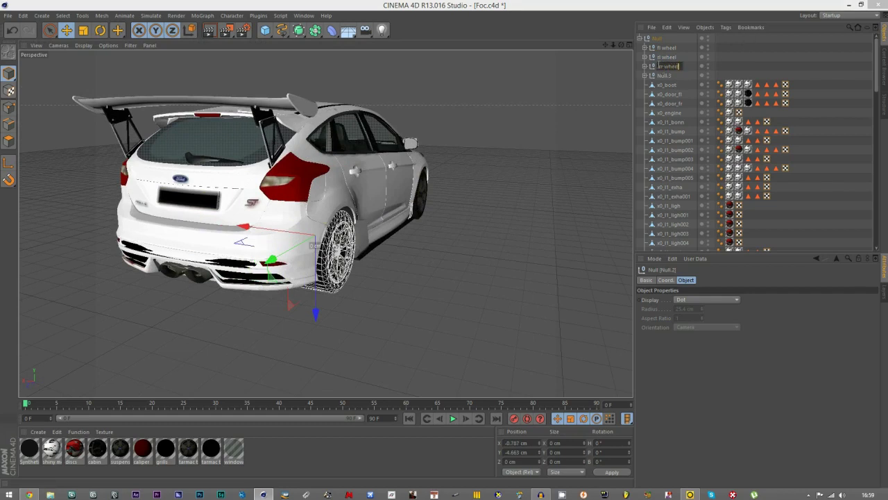
key("Return")
Rename the front-right wheel's group null as "fr wheel".
double_click(660, 76)
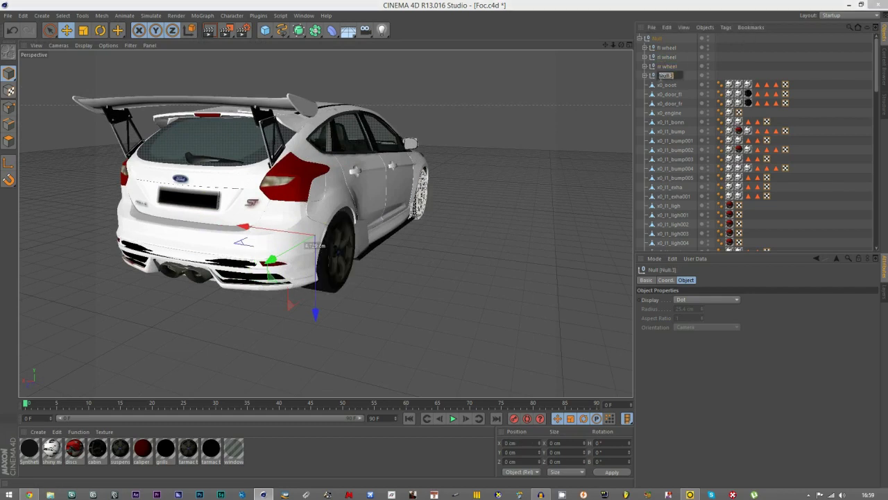
type("fr wheel")
key("Return")
left_click(729, 56)
Try rotating the fl wheel group about its current axis, undo the rotation and return to the Move tool.
left_click_drag(621, 45, 512, 21)
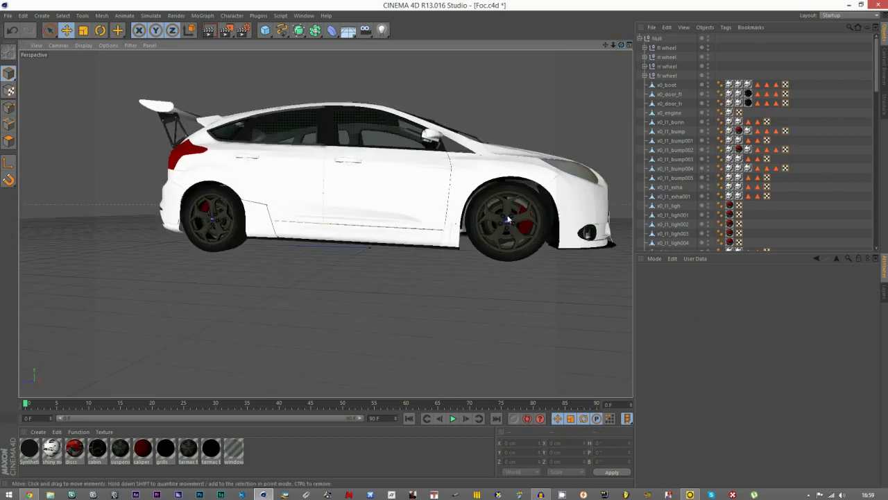
left_click(663, 49)
left_click_drag(622, 45, 849, 41)
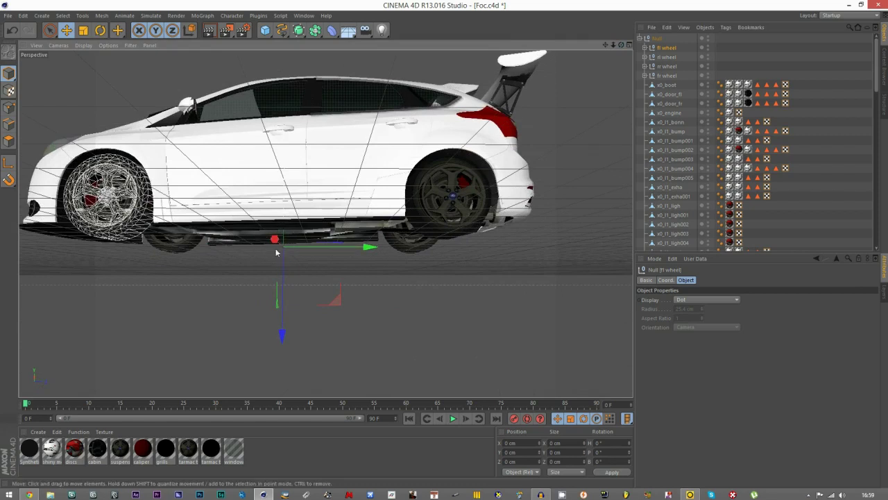
left_click(100, 31)
left_click_drag(298, 219, 282, 207)
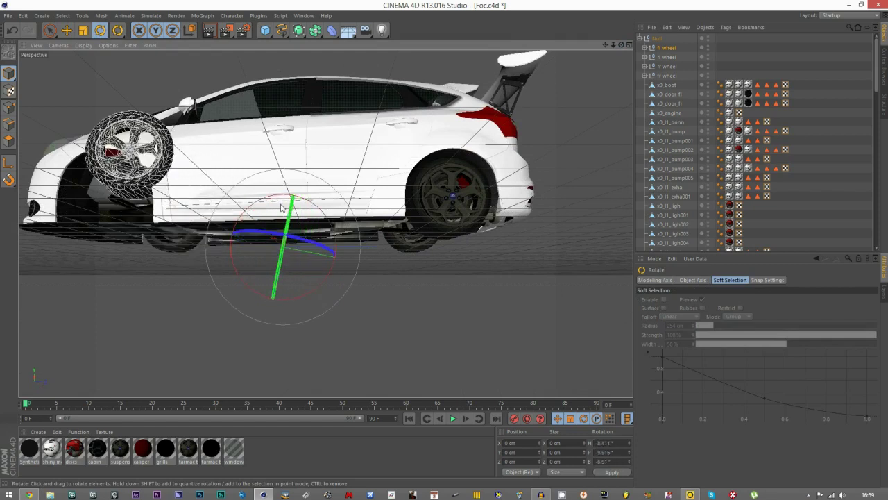
key("ctrl+z")
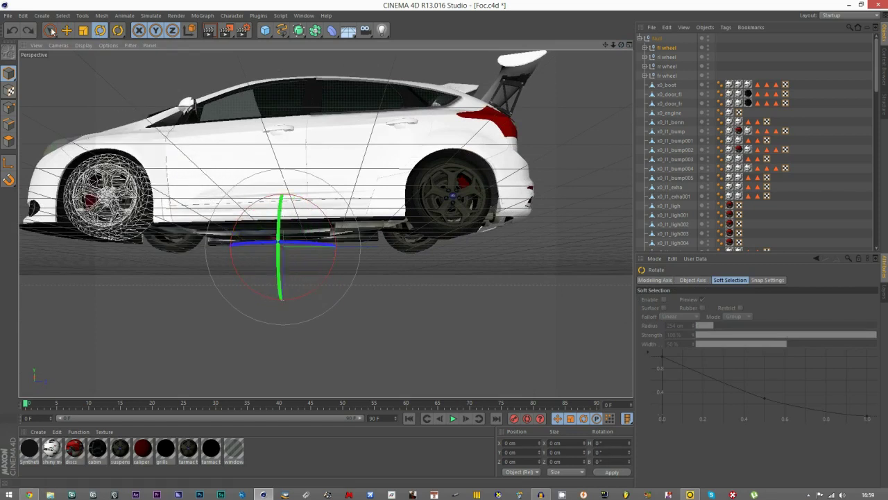
left_click(64, 32)
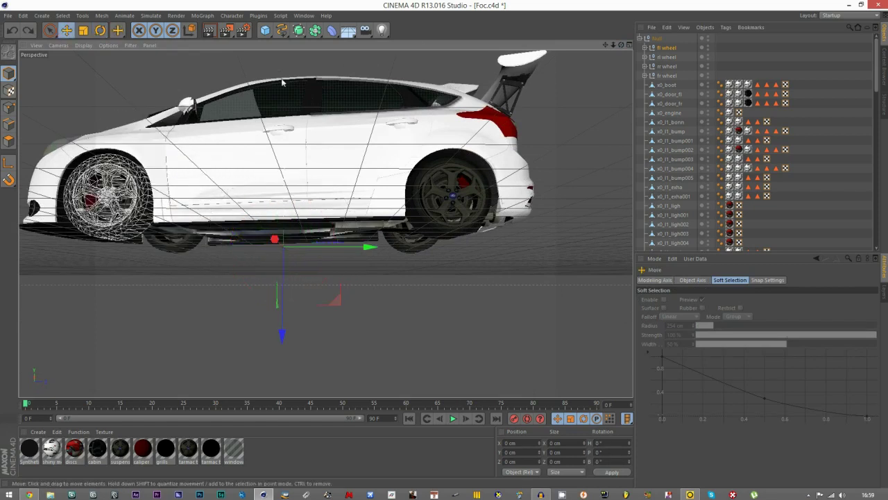
left_click(751, 70)
right_click_drag(343, 227, 299, 244, "alt")
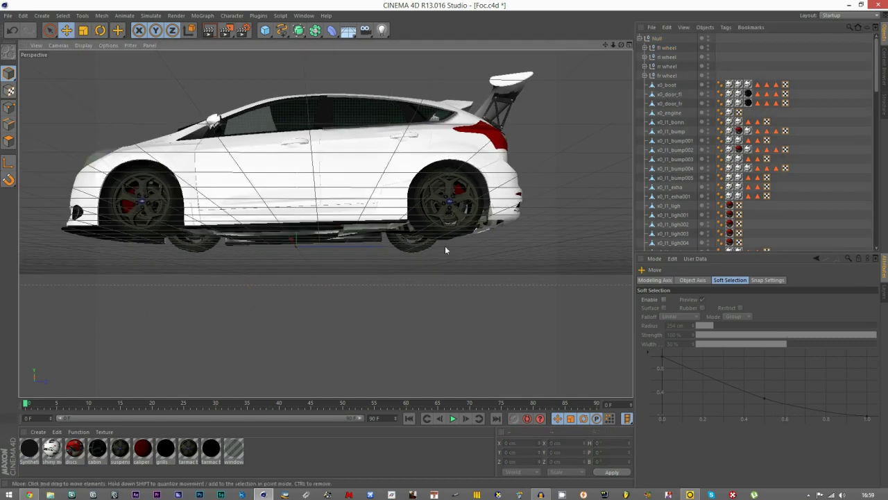
Select the fl wheel and fr wheel groups together and show them in the maximised Right view.
left_click(667, 49)
left_click(668, 75, "ctrl")
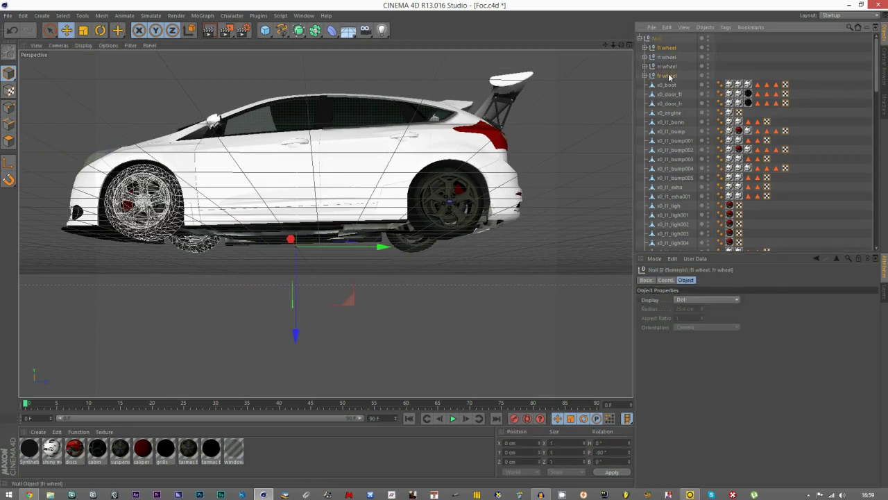
middle_click(301, 195)
middle_click(416, 296)
middle_click(487, 286)
middle_click(221, 274)
scroll(283, 255, "down", 4)
scroll(306, 269, "down", 10)
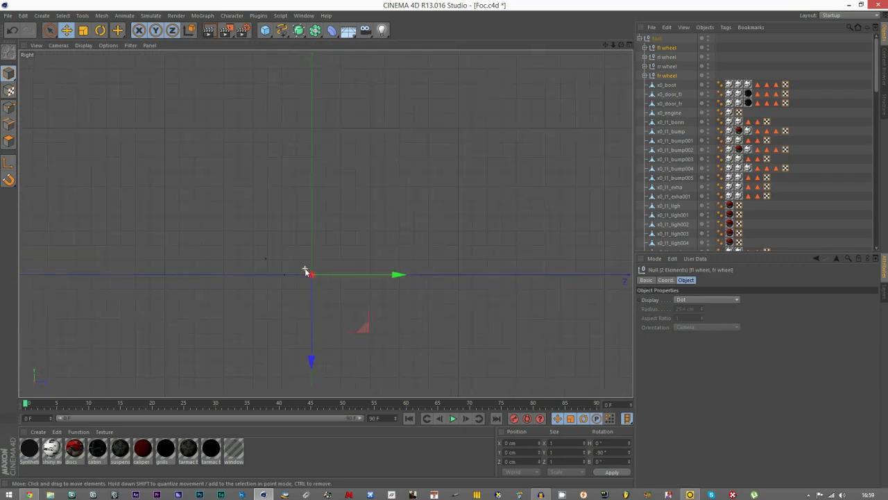
left_click_drag(614, 46, 524, 46)
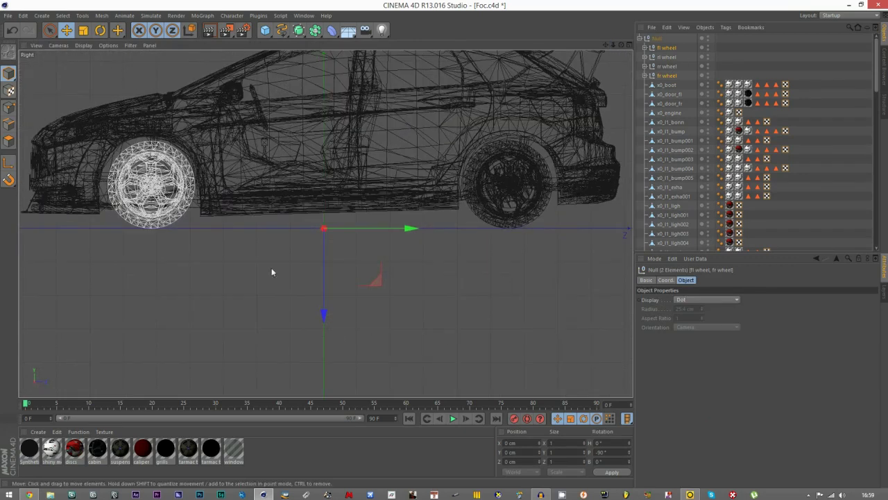
Enable axis modification and move both front wheel groups' axes from the origin to near the front wheel hub.
scroll(332, 224, "up", 4)
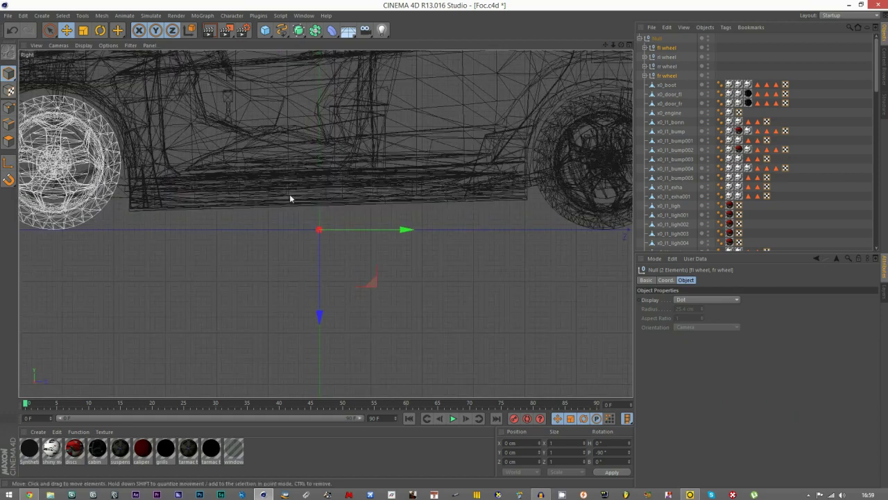
scroll(555, 217, "down", 5)
scroll(44, 144, "up", 4)
scroll(348, 180, "up", 4)
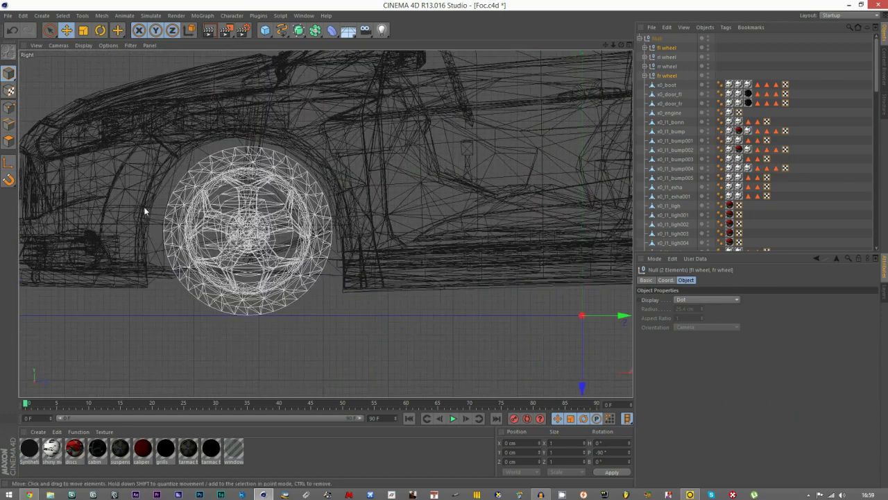
scroll(145, 211, "down", 2)
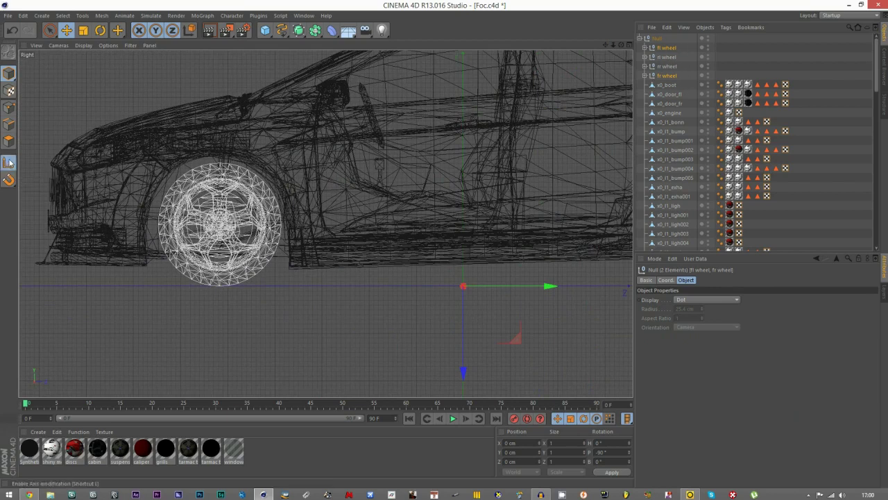
left_click_drag(496, 304, 275, 244)
scroll(229, 224, "up", 10)
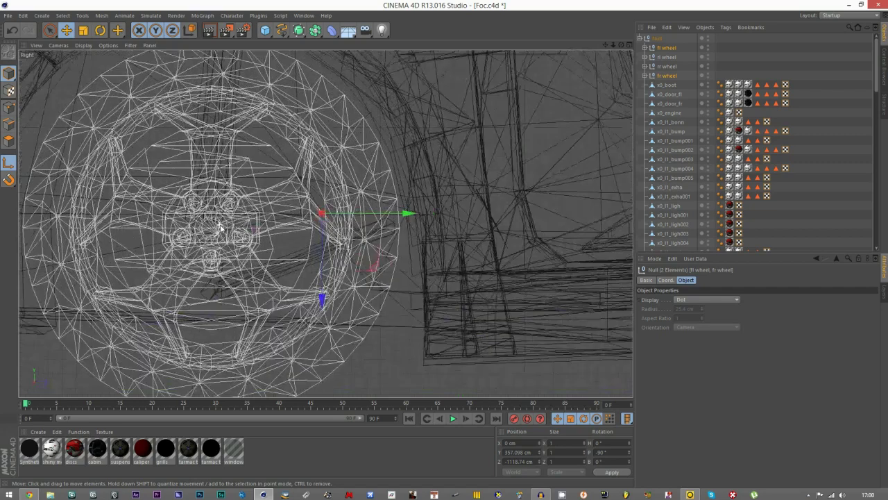
left_click_drag(363, 226, 272, 259)
Centre the front wheel groups' axes precisely on the hub, at about Y 332 cm and Z -1313 cm.
scroll(408, 231, "down", 1)
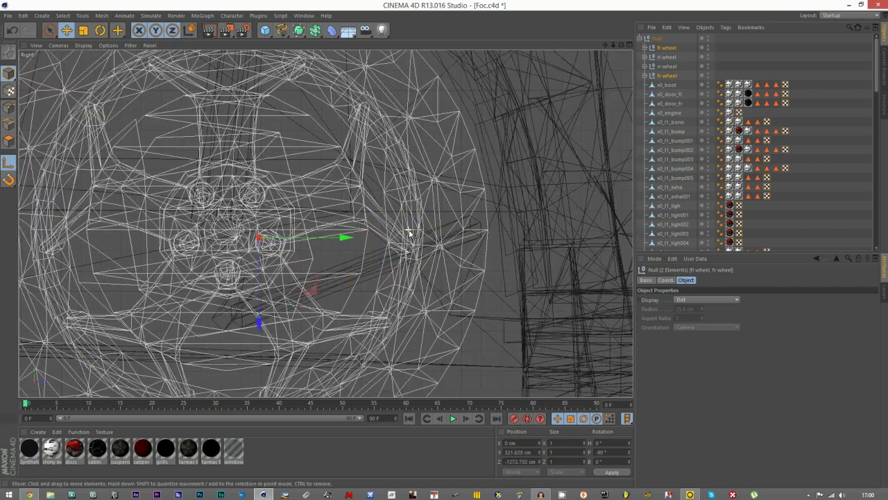
scroll(425, 251, "down", 1)
scroll(249, 252, "up", 4)
left_click_drag(355, 263, 273, 236)
scroll(268, 220, "up", 3)
scroll(296, 232, "up", 3)
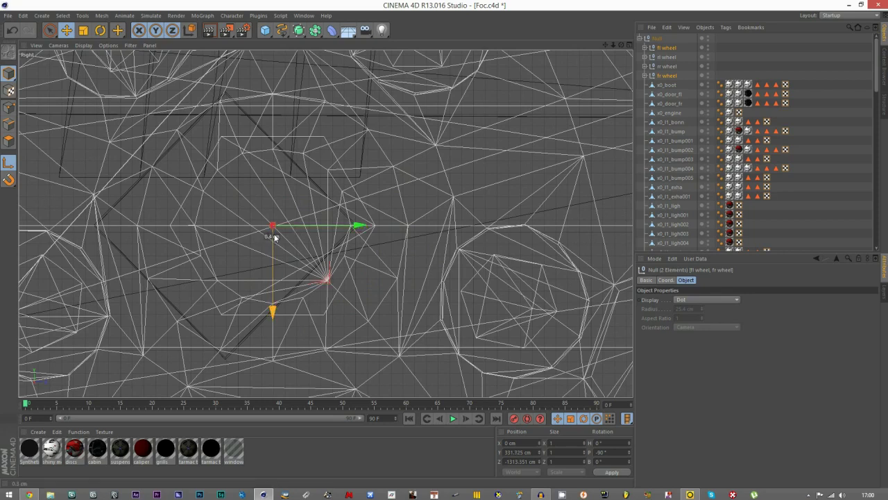
left_click_drag(275, 237, 275, 237)
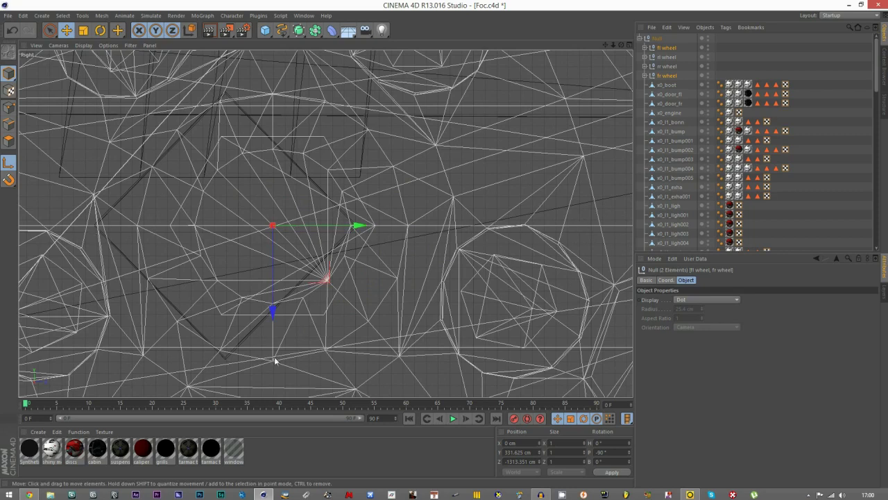
scroll(305, 277, "down", 15)
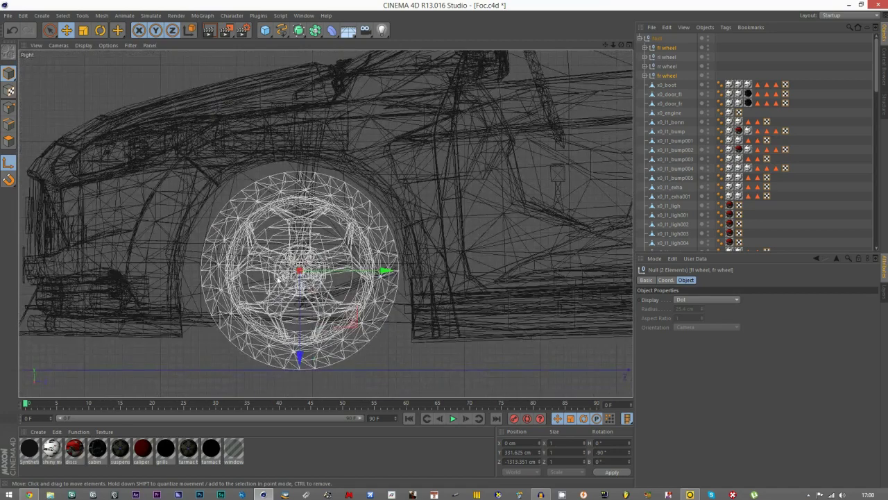
scroll(277, 278, "down", 2)
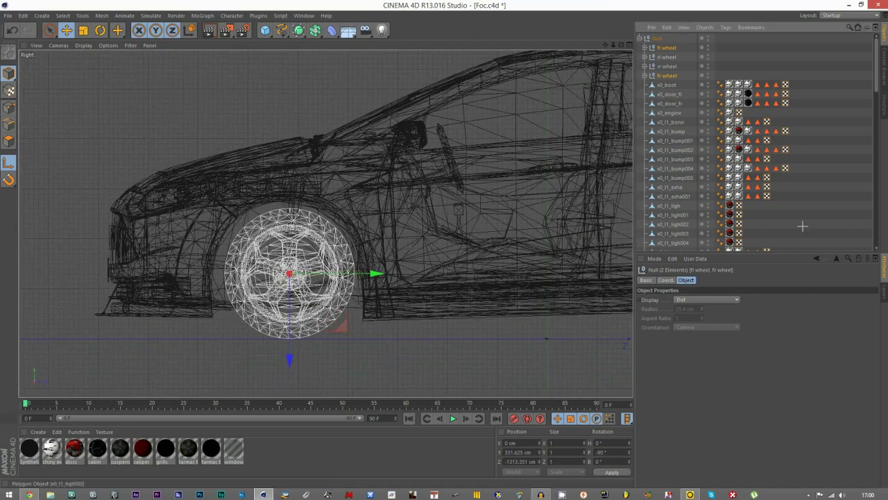
In the perspective view, move the fr wheel group's axis sideways along X to the front-right wheel.
left_click(802, 227)
scroll(309, 220, "up", 1)
middle_click(285, 180)
middle_click(232, 149)
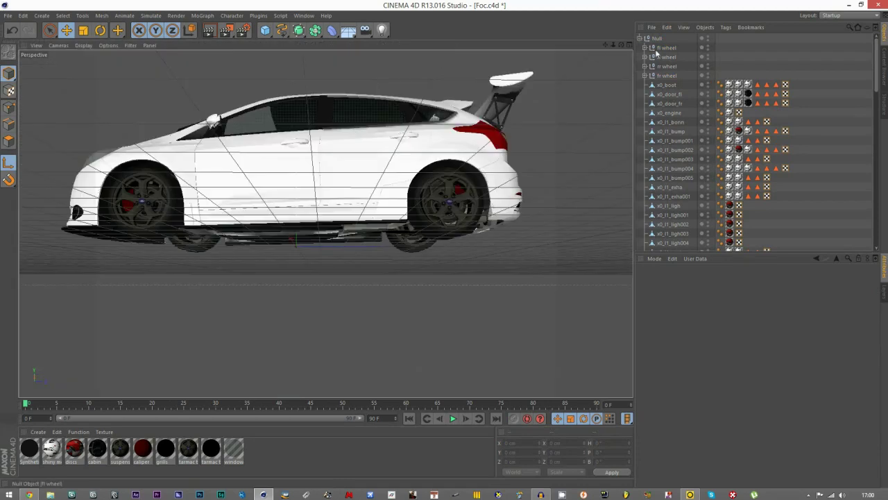
left_click_drag(621, 45, 659, 28)
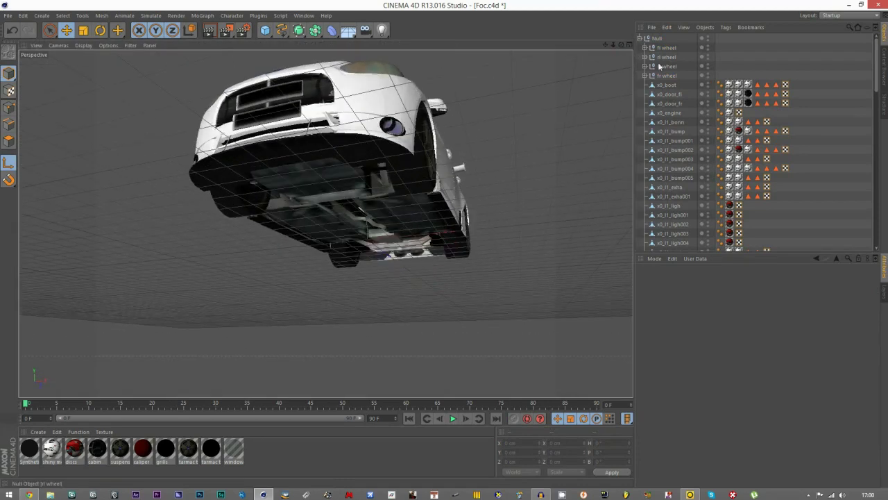
left_click(663, 48)
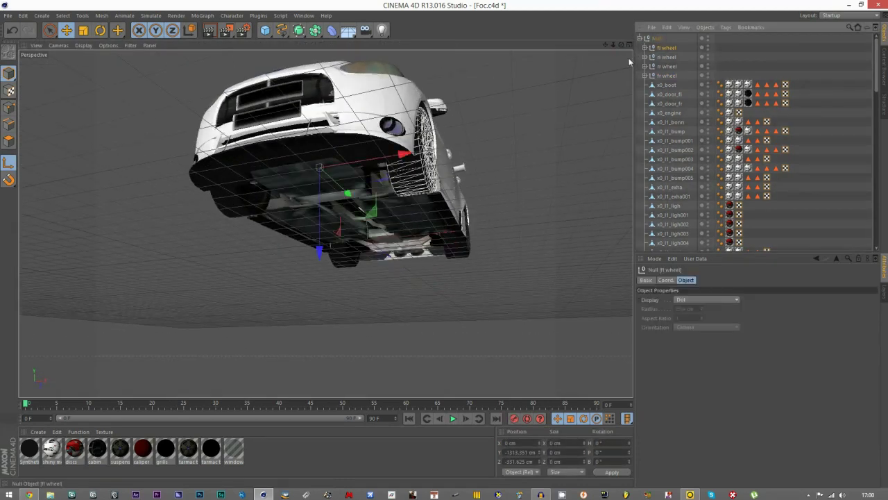
left_click(666, 75)
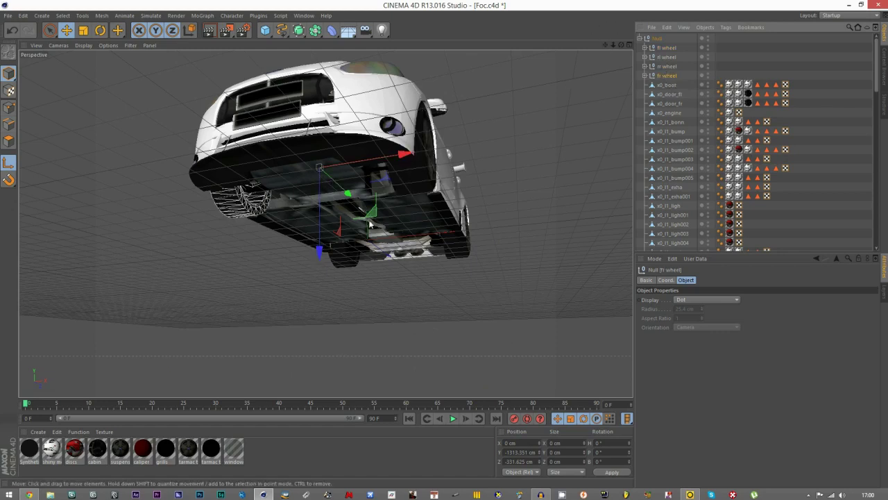
left_click_drag(621, 45, 621, 49)
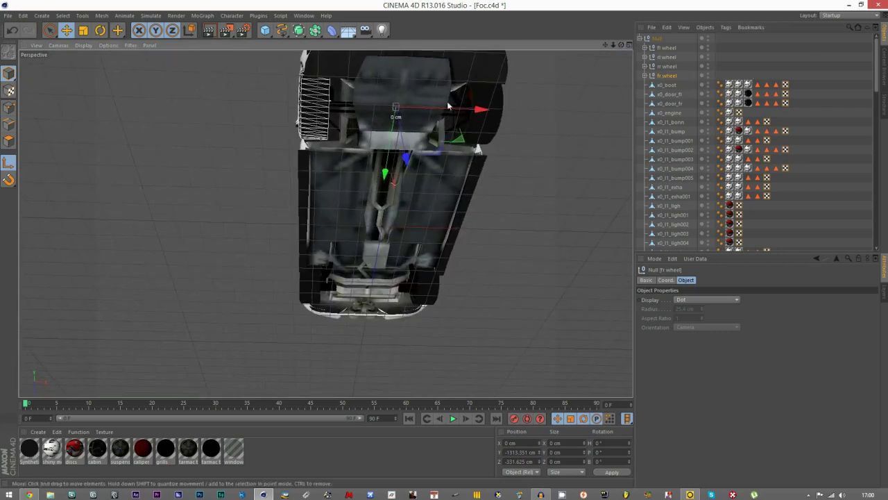
left_click_drag(440, 110, 361, 111)
Move the fl wheel group's axis sideways along X to the front-left wheel and deselect the group.
left_click(661, 66)
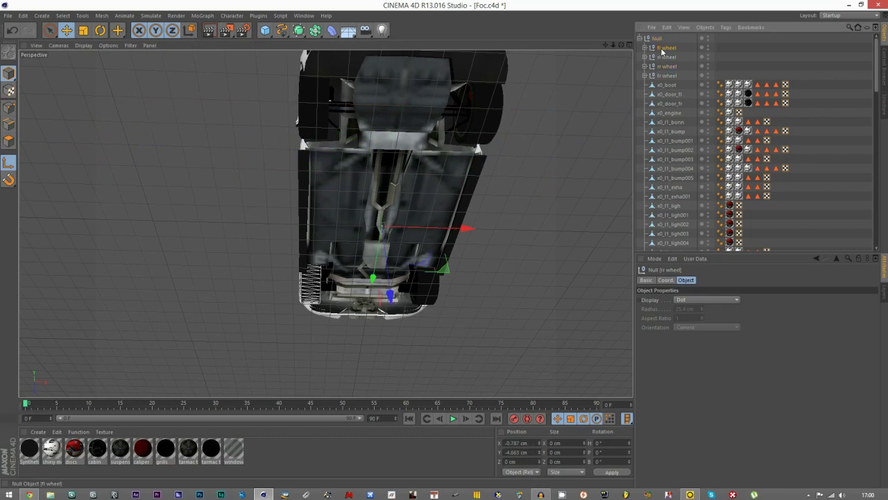
left_click(662, 48)
left_click_drag(606, 45, 443, 38)
left_click_drag(270, 102, 349, 108)
left_click(393, 229)
In the right view, move both rear wheel groups' axes together to near the rear hub, about Y 345 cm and Z 1473 cm.
middle_click(394, 232)
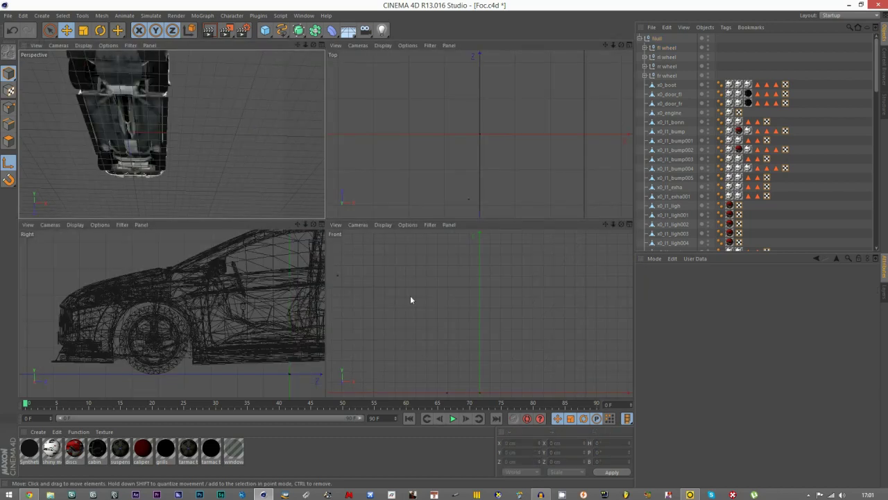
middle_click(59, 315)
left_click(665, 60)
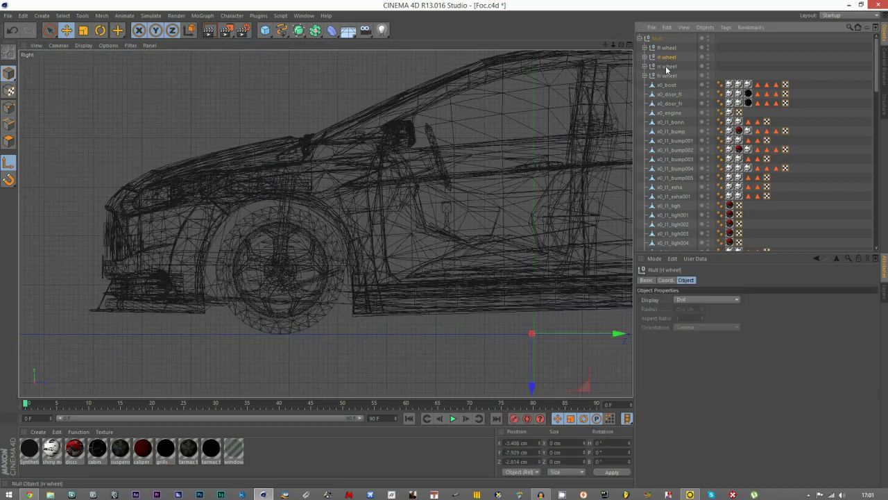
left_click(665, 68, "ctrl")
scroll(226, 154, "down", 4)
middle_click_drag(226, 153, 112, 214, "alt")
scroll(310, 340, "up", 2)
scroll(177, 279, "up", 2)
left_click_drag(176, 280, 438, 218)
scroll(439, 224, "up", 5)
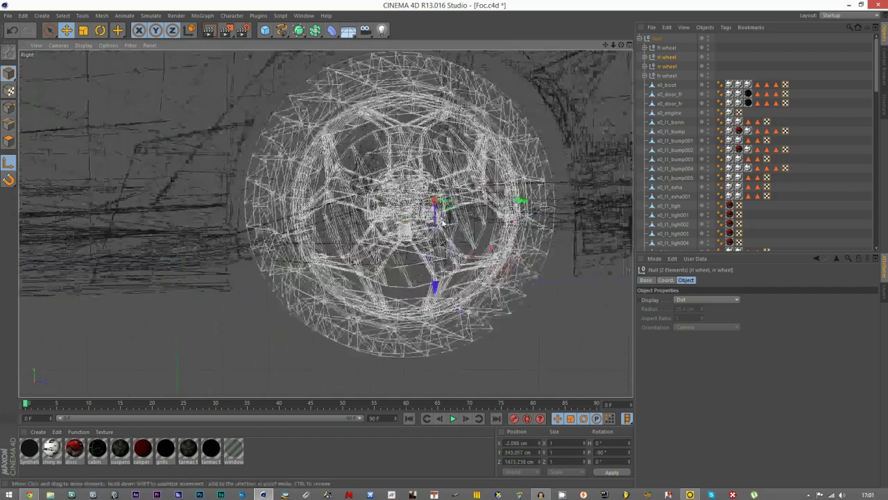
scroll(409, 206, "up", 2)
scroll(408, 208, "down", 5)
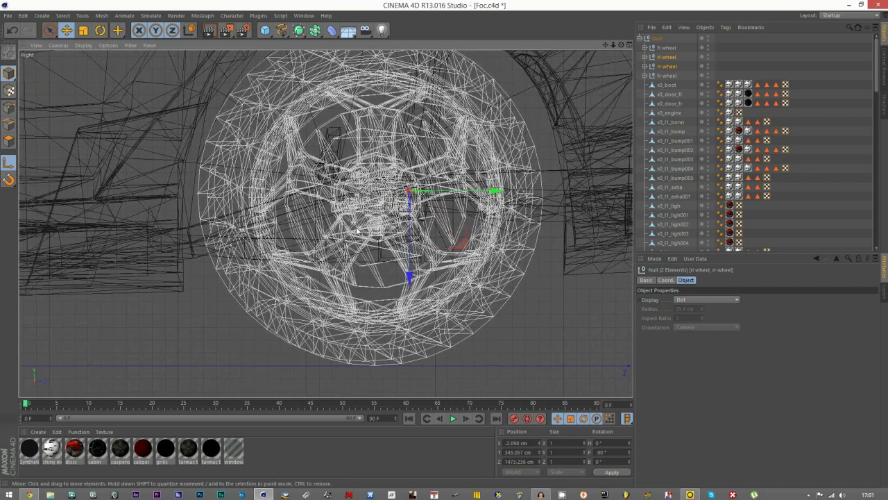
scroll(387, 193, "up", 2)
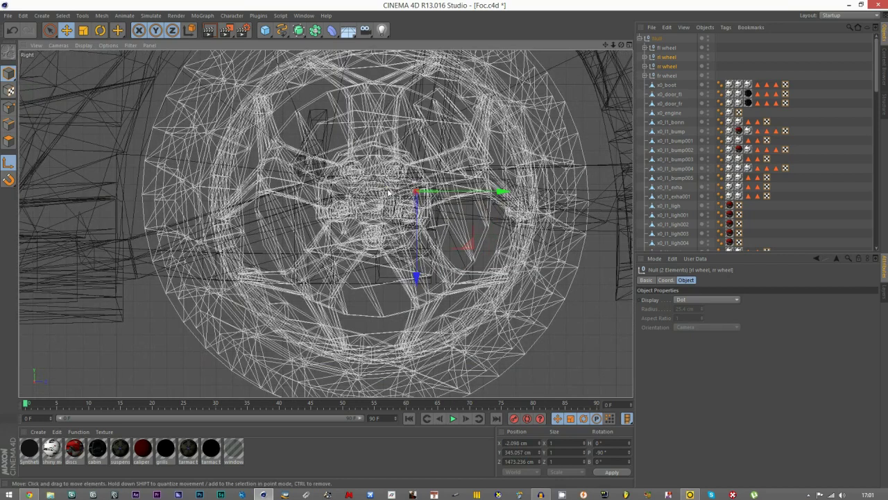
Nudge only the rl wheel group's axis slightly closer to the rear hub, then deselect the group.
left_click(668, 58)
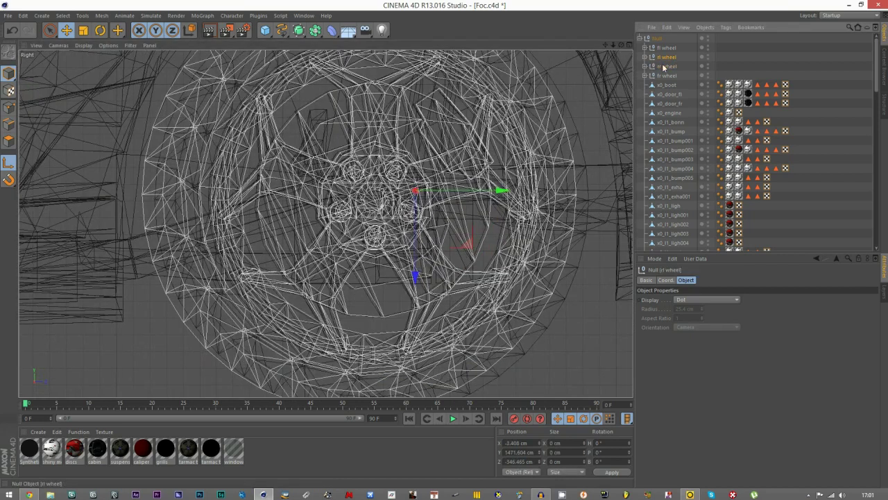
scroll(423, 229, "up", 3)
left_click_drag(434, 198, 430, 200)
left_click(6, 161)
left_click_drag(486, 231, 484, 233)
left_click(8, 163)
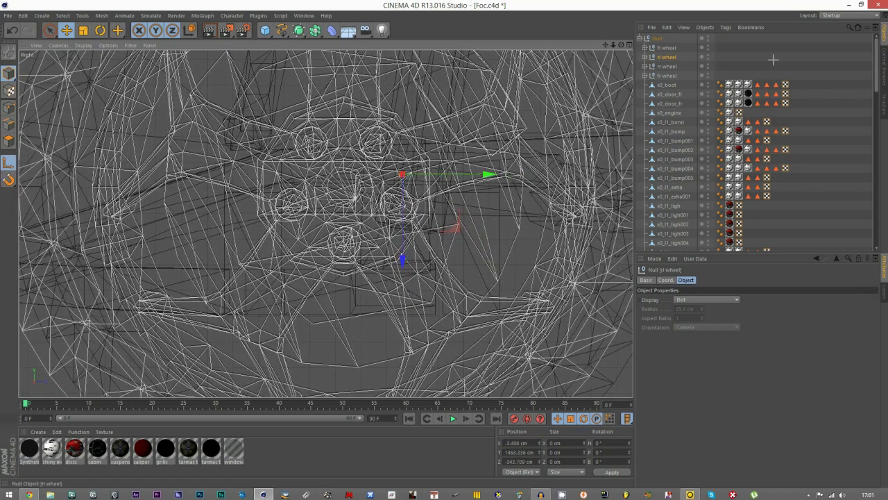
left_click(773, 60)
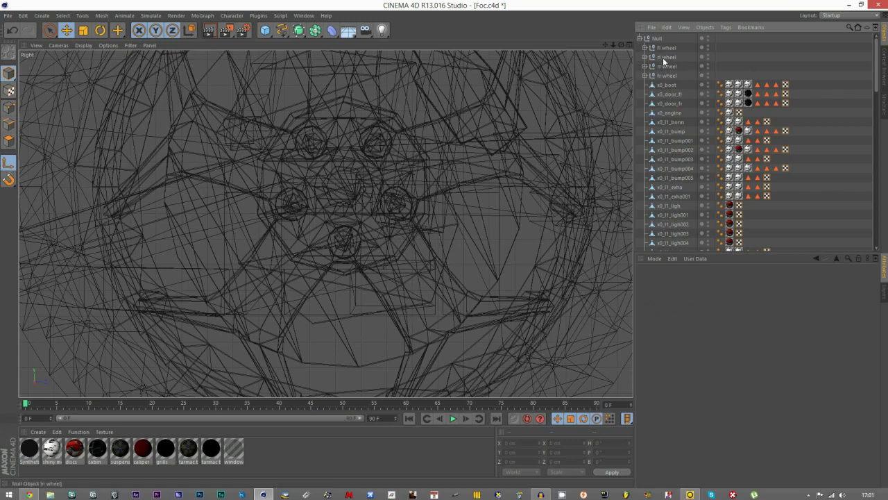
Centre both rear wheel groups' axes together on the hub at about Y 331 cm and Z 1405 cm, then deselect them.
left_click(665, 57)
left_click(665, 67, "ctrl")
left_click_drag(438, 198, 369, 217)
scroll(297, 179, "up", 2)
scroll(358, 206, "up", 2)
scroll(363, 211, "down", 8)
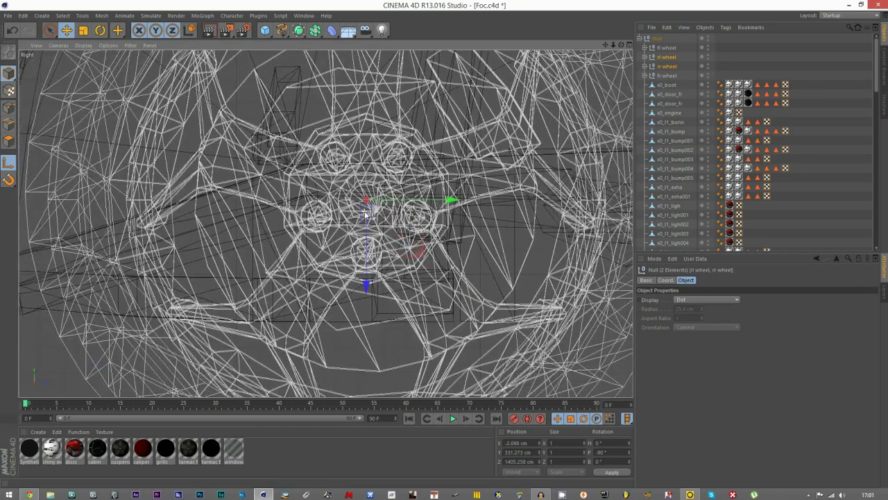
left_click(798, 167)
In the perspective view, move the rl wheel group's axis sideways along X to the rear-left wheel, at about 791 cm.
middle_click(337, 208)
middle_click(219, 143)
left_click_drag(188, 249, 221, 326, "alt")
scroll(220, 326, "up", 4)
left_click(662, 57)
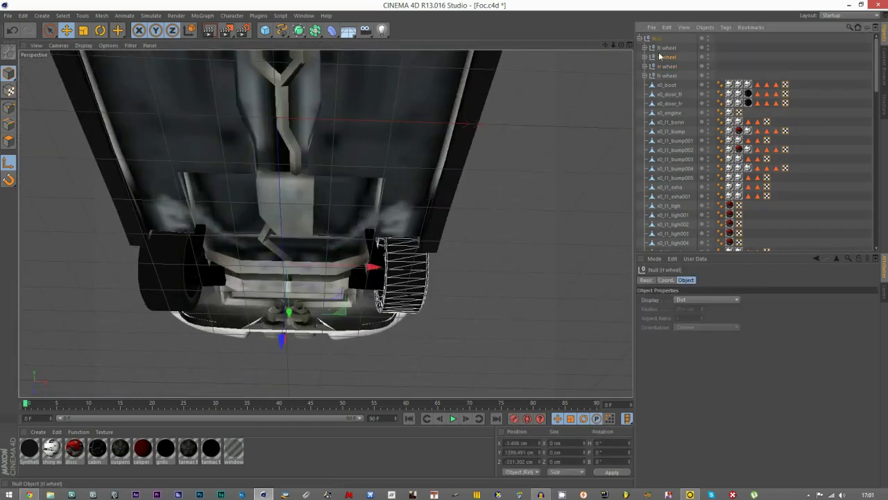
left_click_drag(325, 270, 437, 268)
left_click_drag(606, 46, 527, 3)
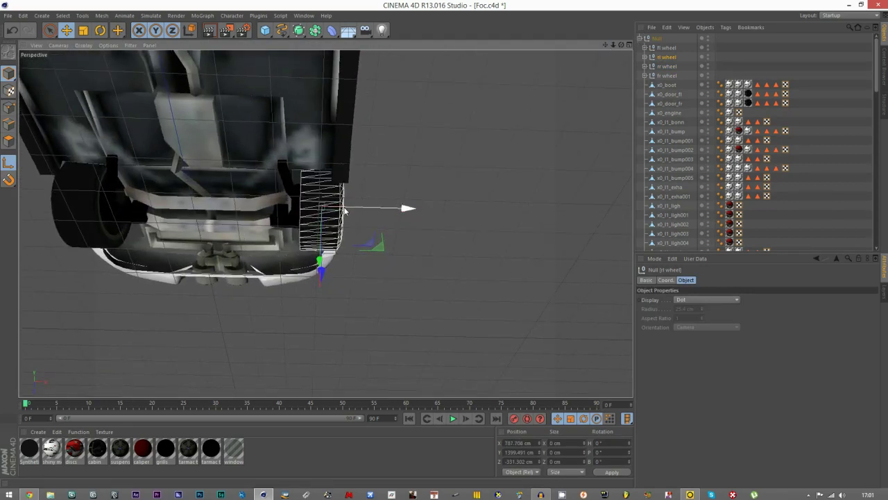
Move the rr wheel group's axis along X to the rear-right wheel, at about -787 cm, and turn off axis modification.
left_click(667, 66)
left_click_drag(606, 47, 830, 29)
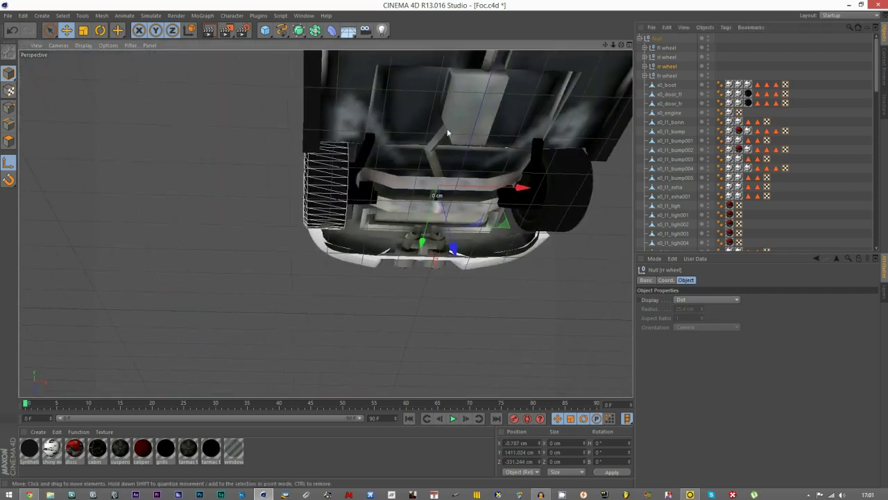
left_click_drag(475, 192, 364, 192)
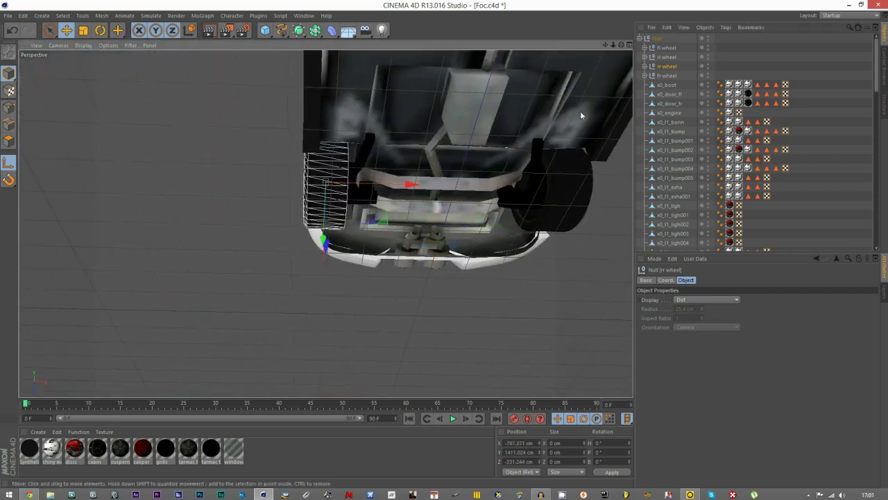
left_click_drag(621, 46, 560, 127)
scroll(559, 126, "down", 6)
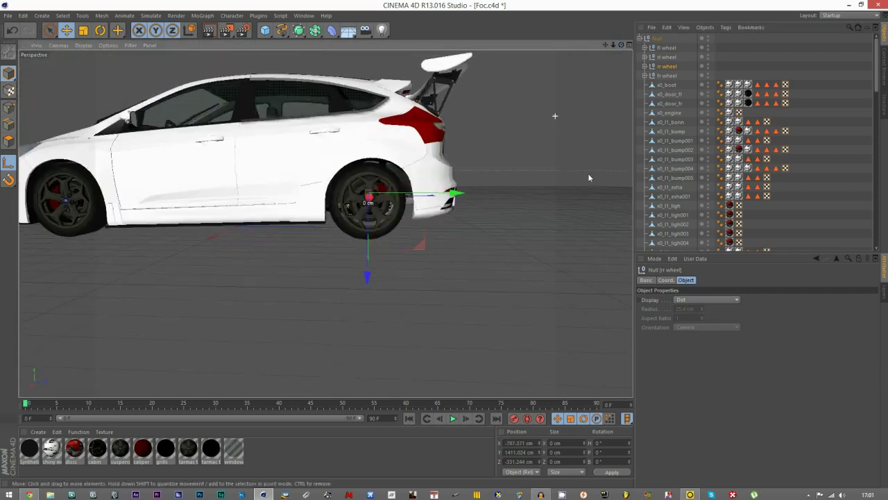
scroll(488, 230, "down", 1)
left_click(6, 168)
Test-rotate the fl wheel group around its axis, undo the rotation and return to the Move tool.
scroll(347, 236, "down", 2)
scroll(84, 206, "up", 4)
left_click(182, 212)
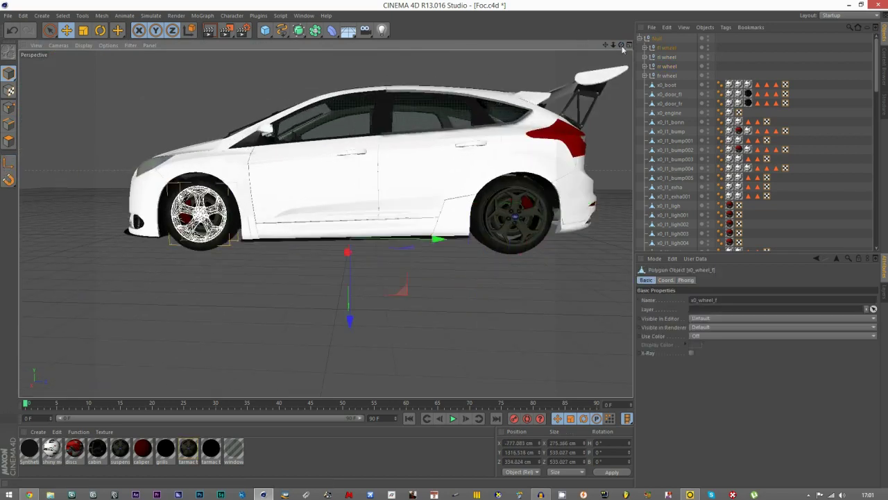
left_click(671, 49)
scroll(186, 204, "up", 3)
scroll(141, 228, "up", 4)
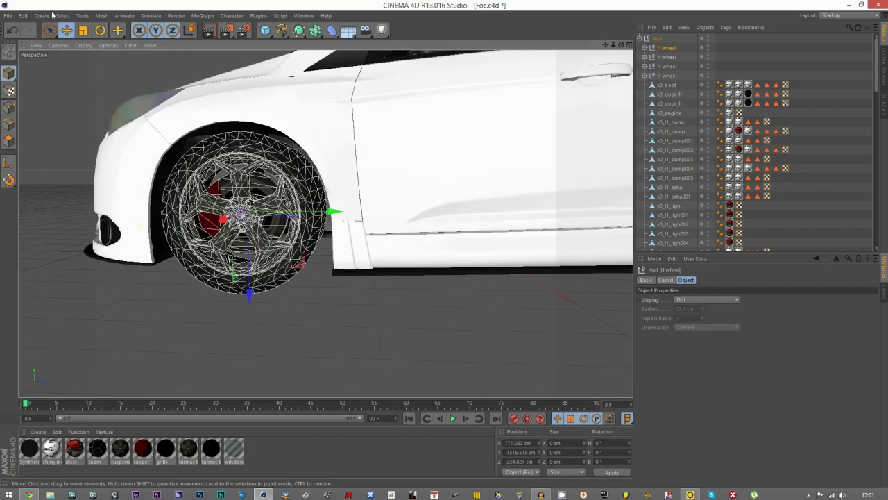
left_click(100, 30)
left_click_drag(250, 161, 185, 227)
key("ctrl+z")
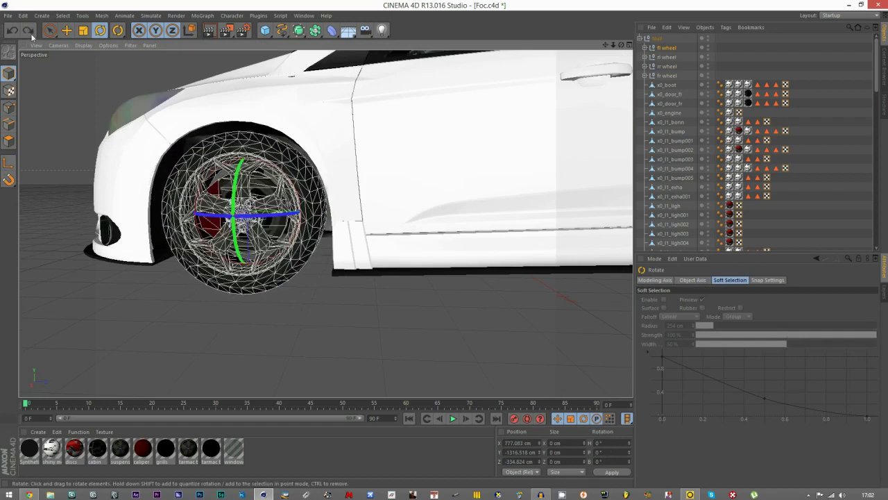
left_click(66, 30)
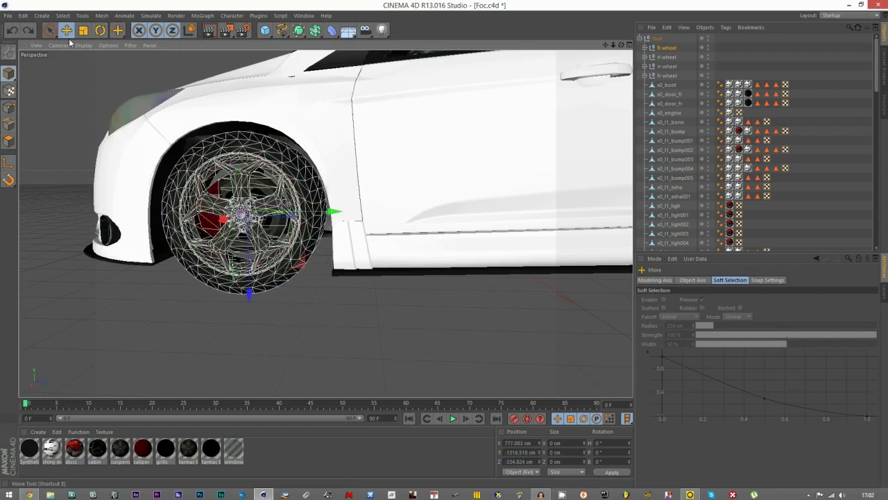
Take the brake disc x0_disc_fl and caliper x0_hub_cal002 out of the fl wheel group, placing them below the wheel groups.
left_click(348, 325)
left_click(212, 192)
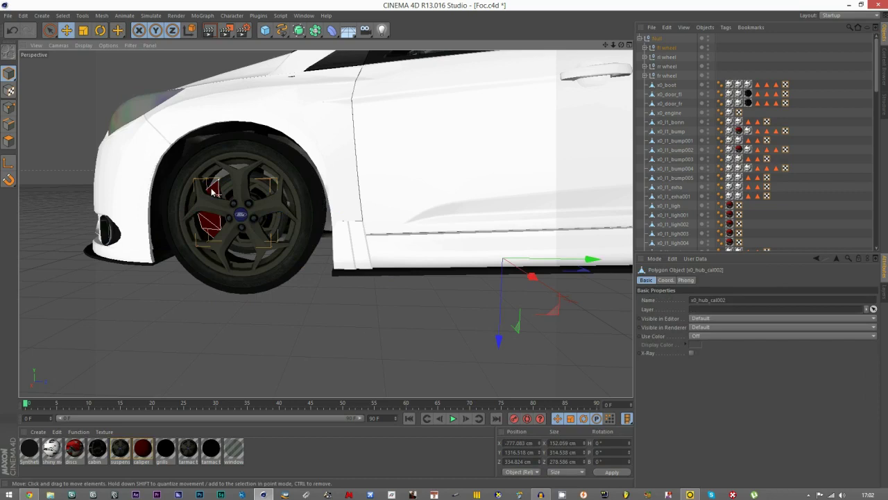
left_click(645, 47)
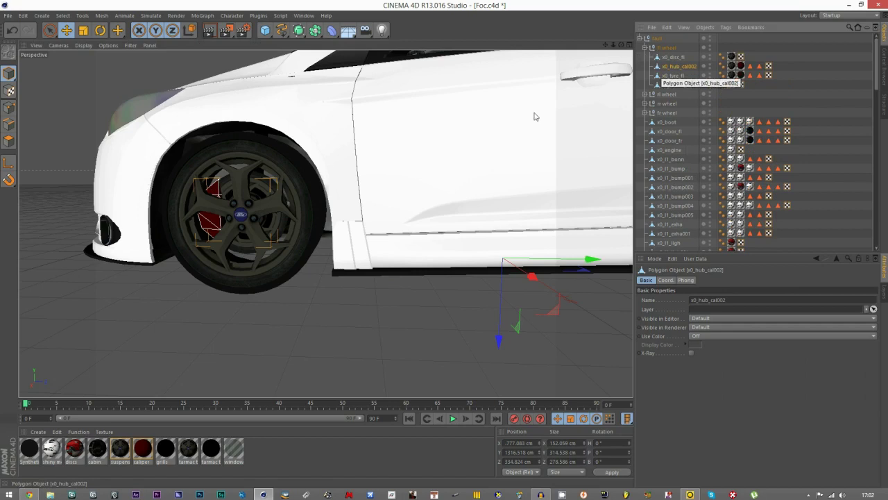
scroll(185, 175, "up", 4)
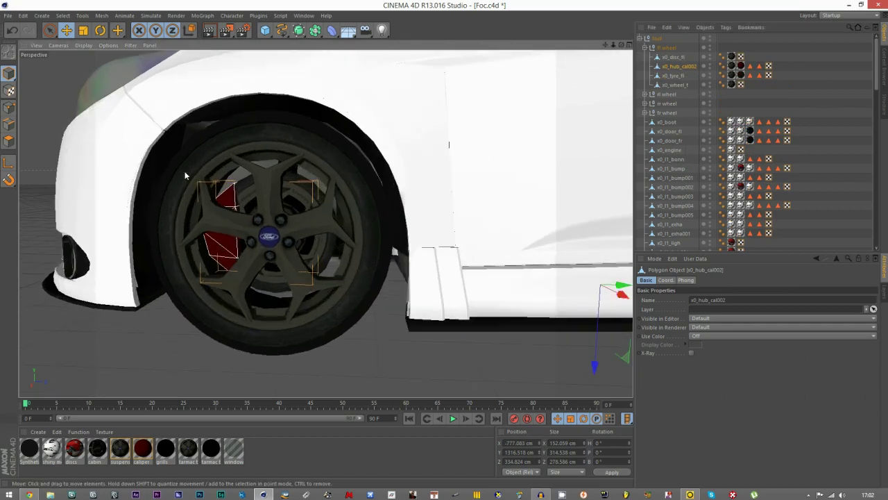
scroll(201, 191, "up", 2)
left_click(262, 197, "shift")
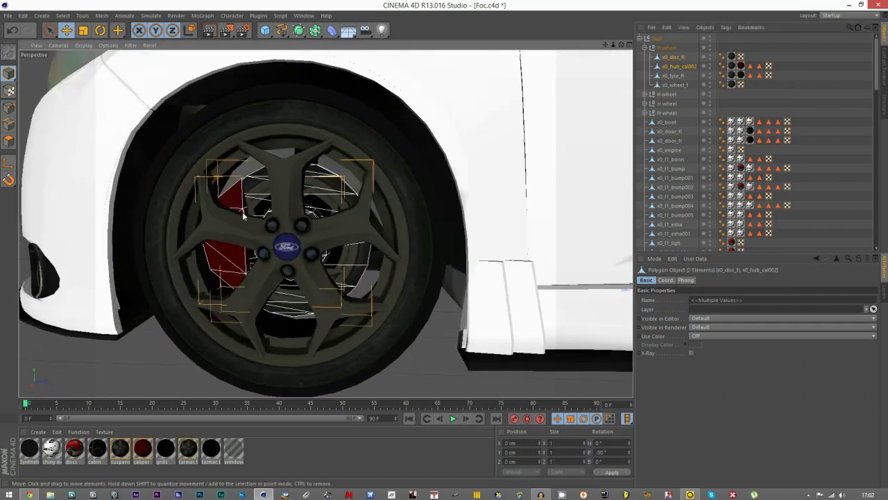
left_click_drag(672, 60, 684, 83)
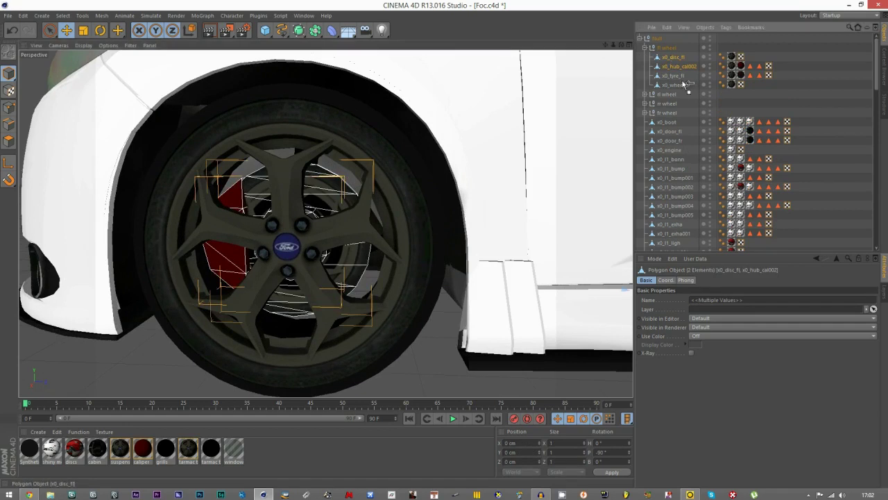
left_click_drag(669, 118, 669, 119)
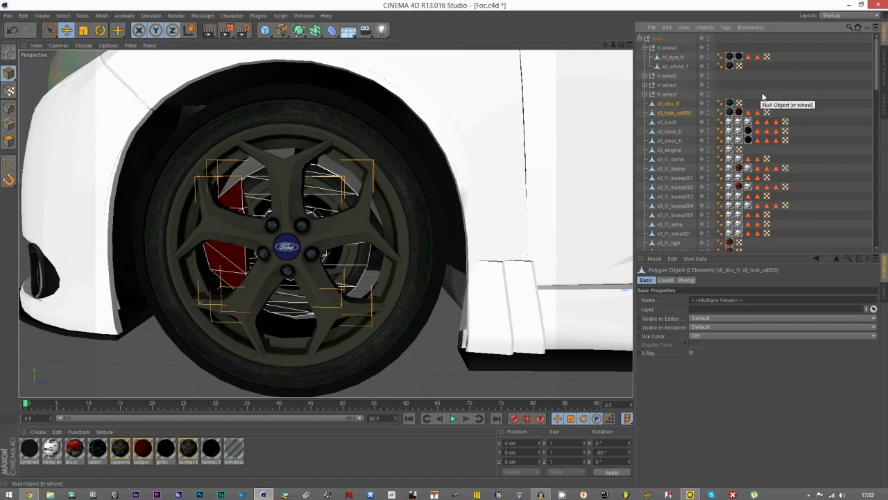
left_click(764, 96)
left_click(646, 48)
Rotate the fl wheel group without its brake parts as a check, undo it and switch back to the Move tool.
left_click(654, 48)
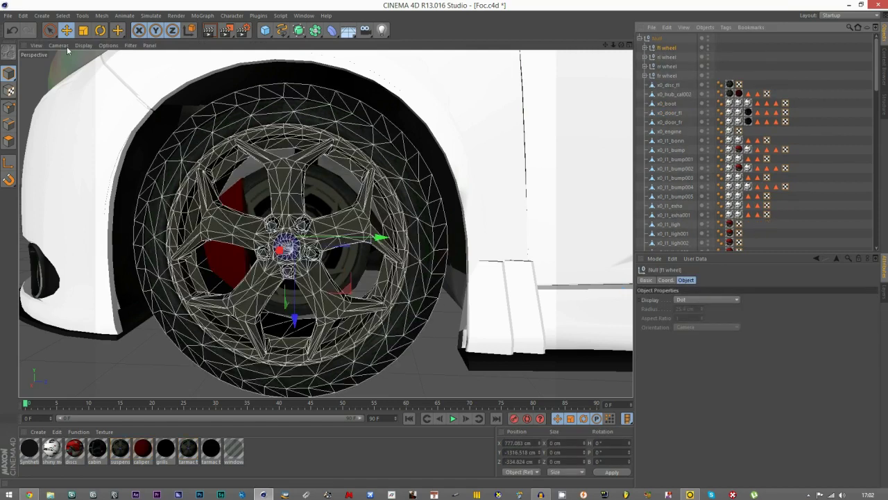
left_click(101, 31)
left_click_drag(318, 188, 275, 303)
key("ctrl+z")
left_click(68, 31)
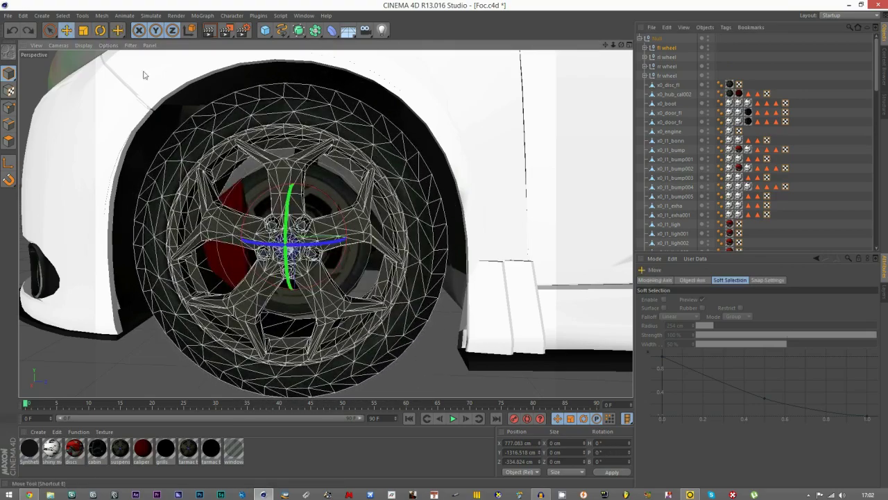
Take the caliper x0_hub_cal and disc x0_disc_bl out of the rl wheel group and collapse that group.
scroll(157, 186, "down", 10)
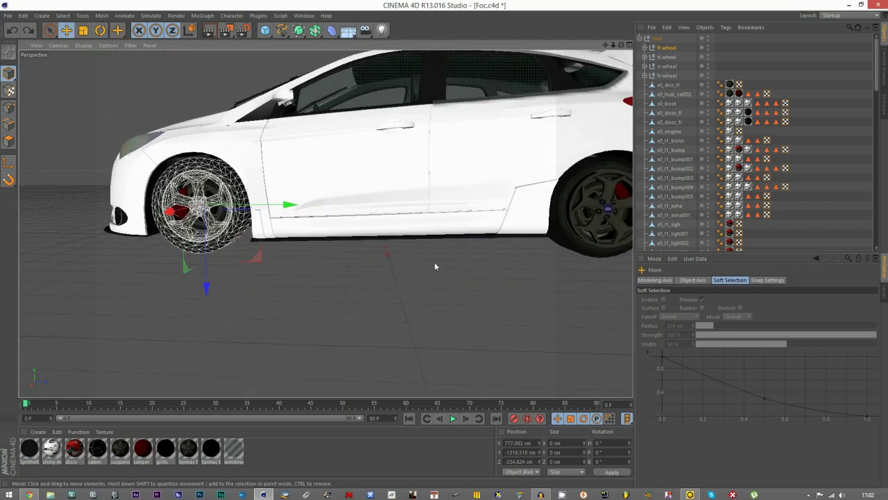
scroll(437, 263, "down", 3)
left_click_drag(442, 261, 391, 171, "alt")
scroll(526, 187, "up", 5)
left_click_drag(605, 213, 576, 208, "alt")
left_click(665, 75)
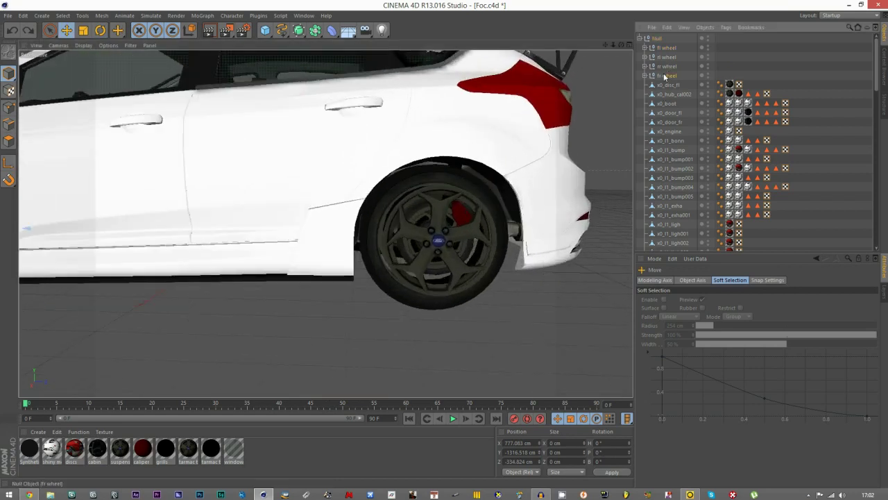
left_click(657, 59)
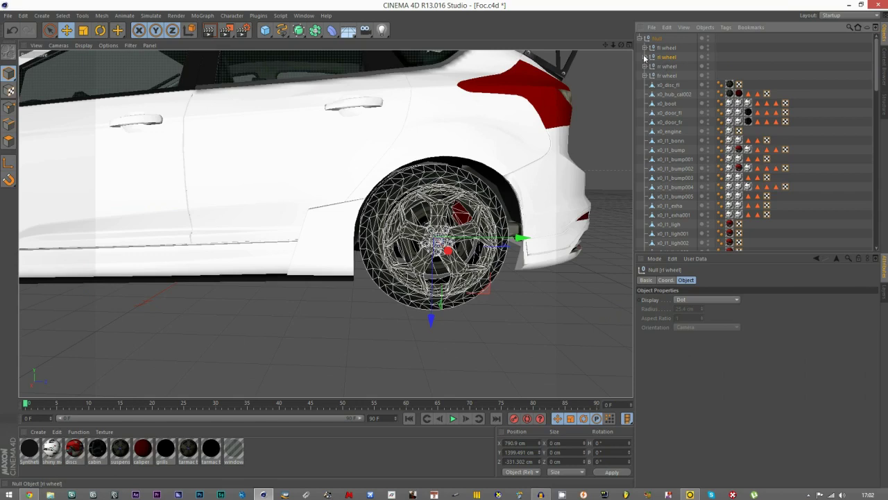
left_click(644, 58)
left_click(672, 67)
left_click(672, 77, "ctrl")
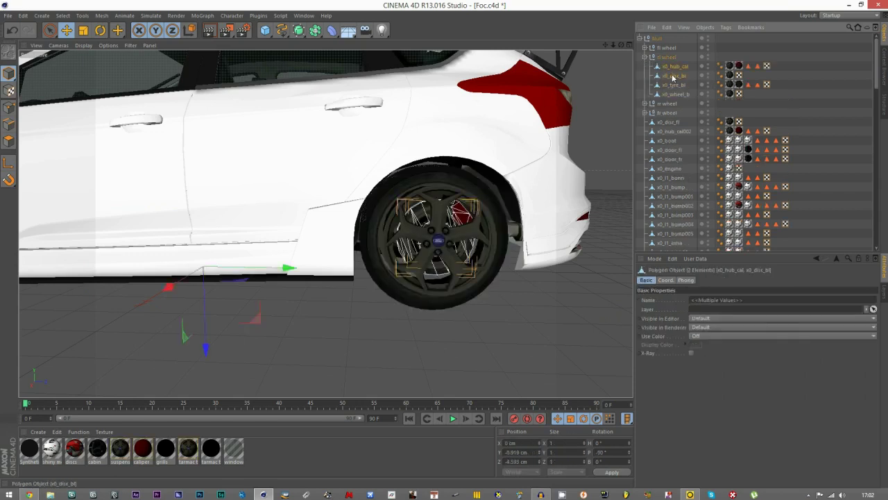
left_click_drag(669, 116, 669, 118)
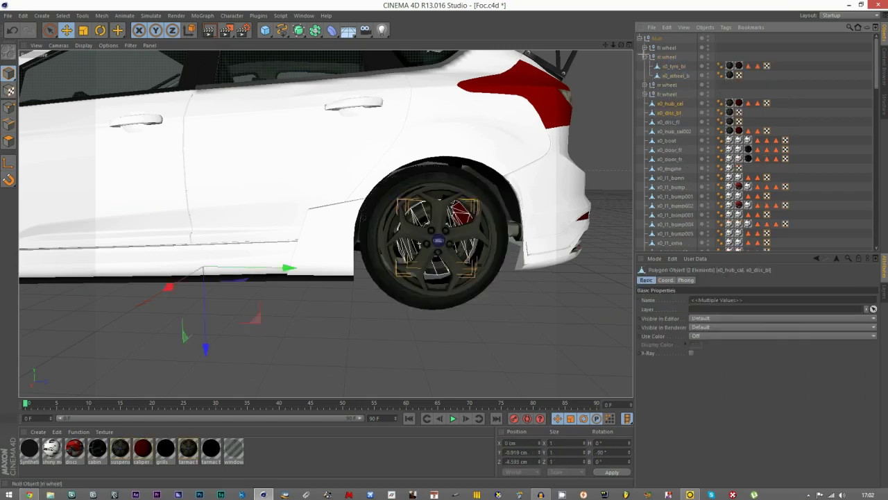
left_click(644, 55)
left_click(644, 57)
Take the rear-right disc x0_disc_br and caliper x0_hub_cal001 out of the rr wheel group and collapse that group.
left_click_drag(438, 132, 359, 172, "alt")
scroll(252, 132, "up", 10)
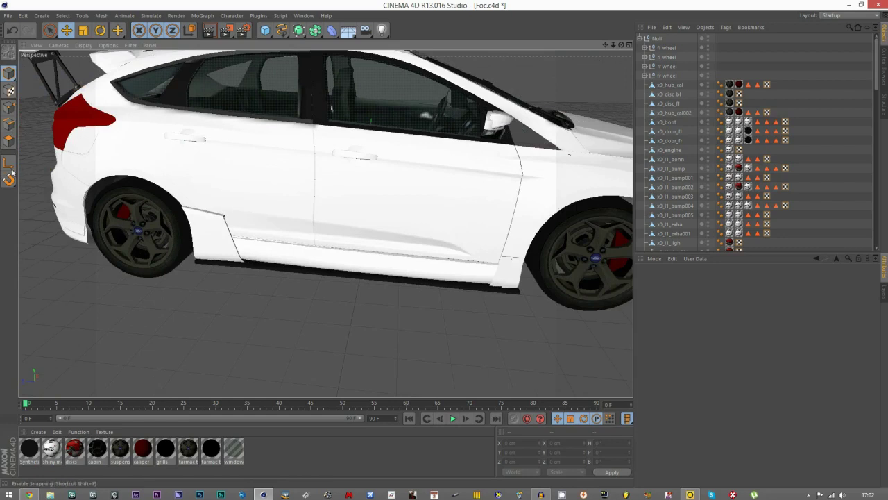
scroll(78, 206, "up", 5)
left_click(154, 207)
left_click(192, 221, "shift")
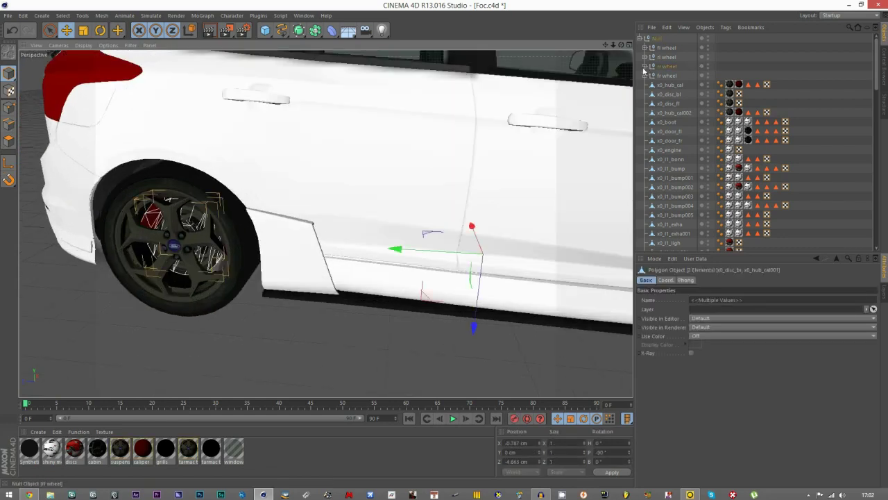
left_click(645, 66)
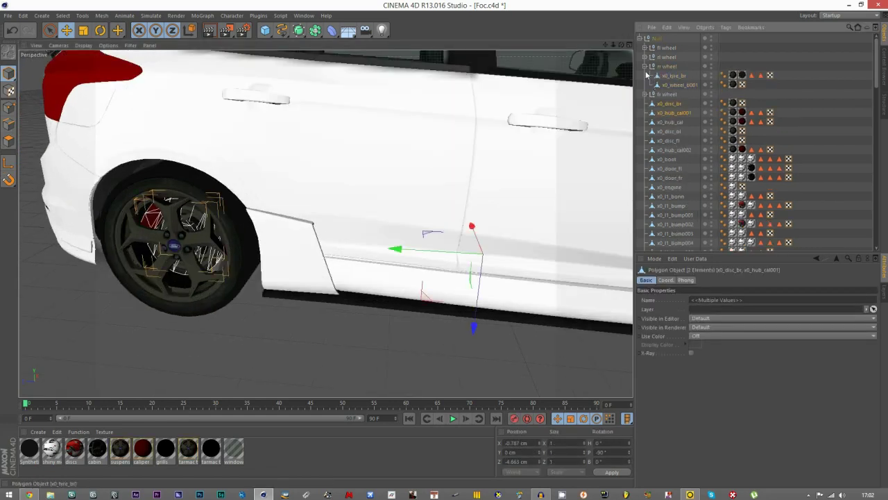
left_click(644, 66)
scroll(310, 127, "up", 3)
scroll(237, 136, "down", 5)
scroll(458, 173, "up", 9)
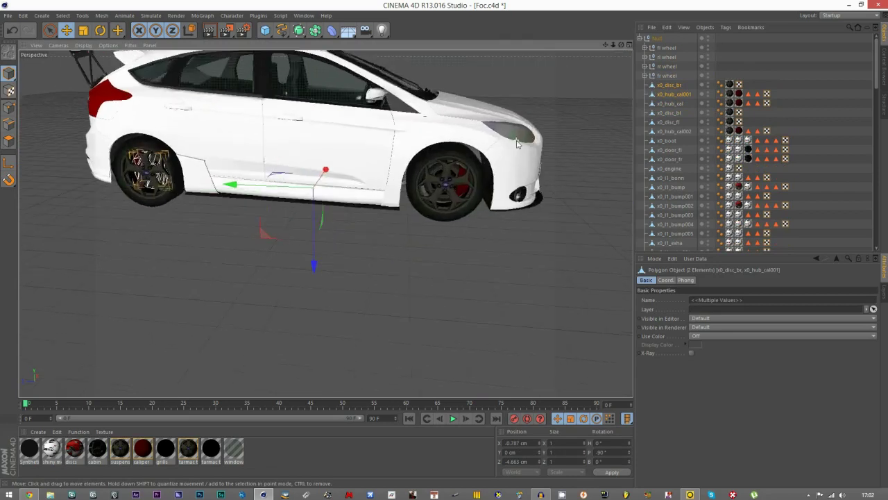
Take the front-right disc x0_disc_fr and caliper x0_hub_cal003 out of the fr wheel group and collapse that group.
left_click(462, 163)
left_click(453, 163, "shift")
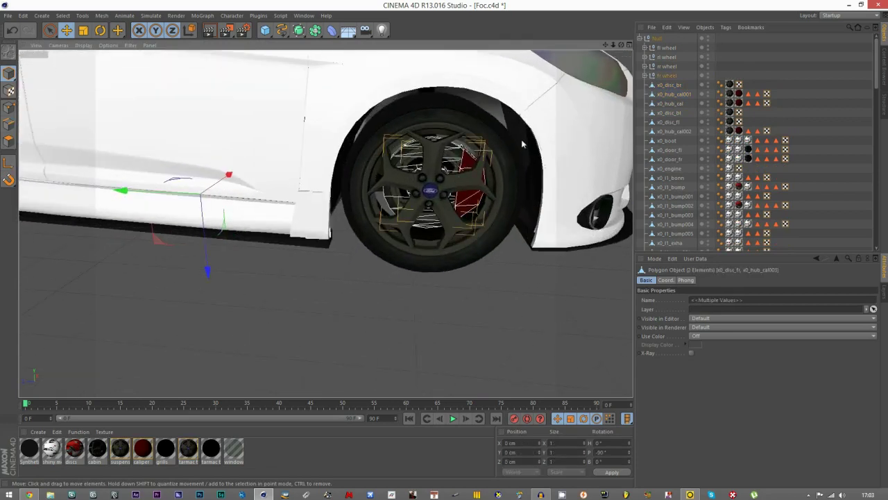
left_click(644, 75)
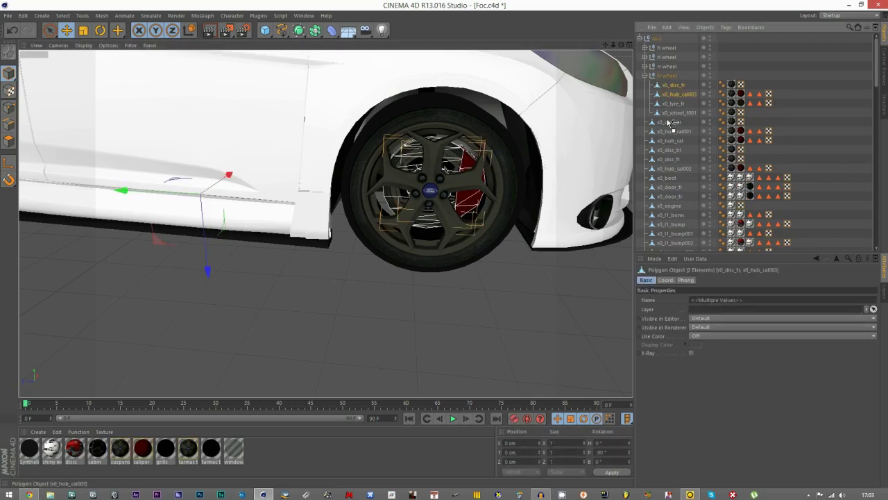
left_click_drag(664, 118, 664, 119)
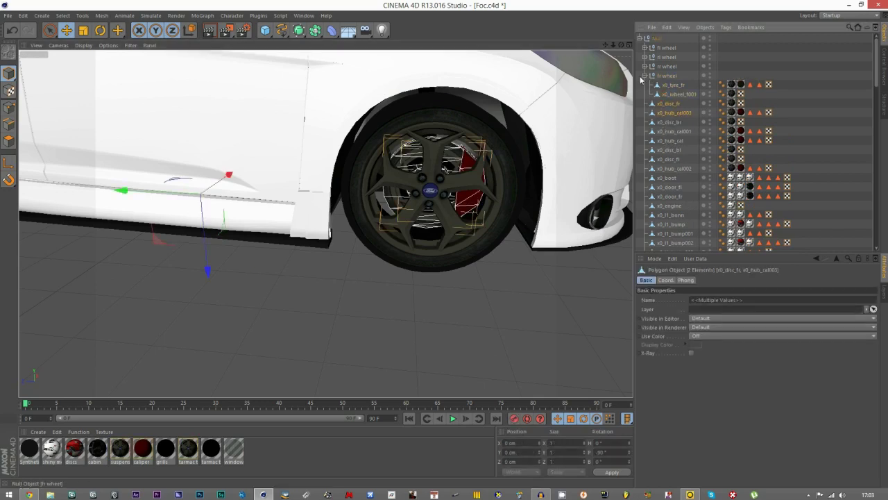
left_click(644, 75)
left_click(760, 72)
Hide the four wheel groups in the viewport.
scroll(347, 258, "down", 6)
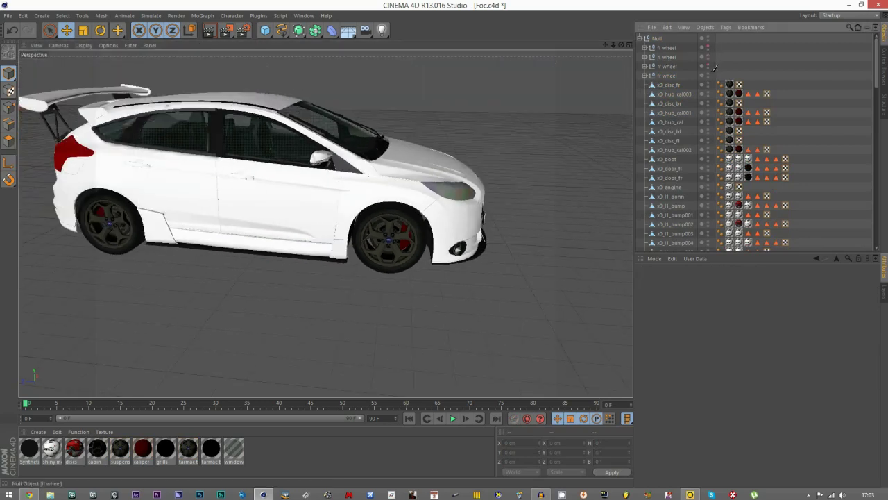
left_click_drag(714, 70, 713, 75)
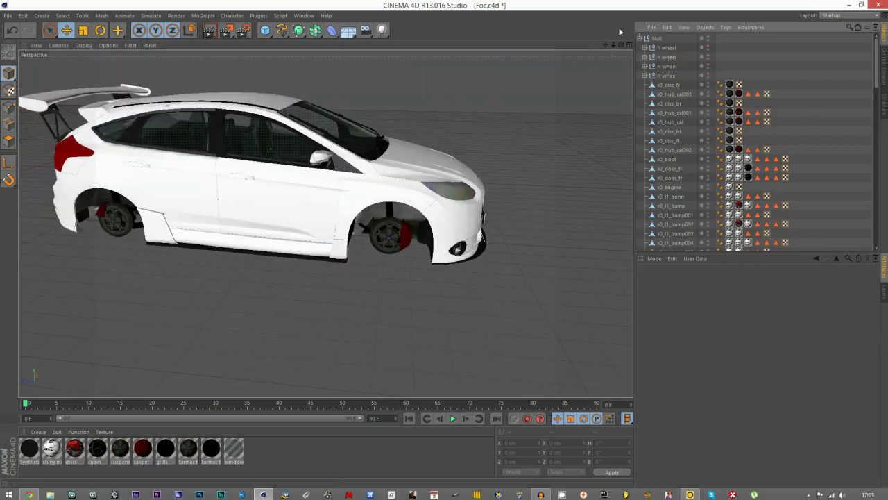
left_click_drag(621, 45, 502, 154)
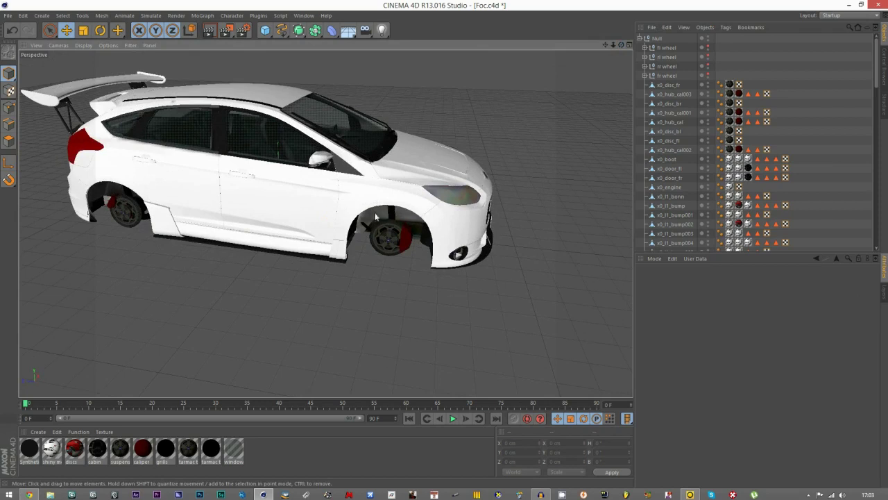
In the Right view, move the axis of the outer bonnet x0_l1_bonn up onto the bonnet without moving its geometry.
scroll(227, 269, "down", 2)
scroll(403, 182, "up", 6)
left_click(373, 187)
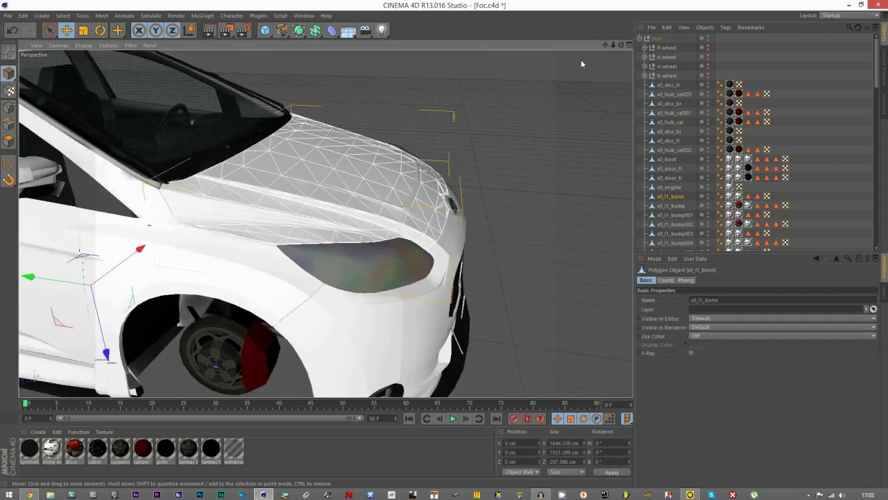
left_click_drag(622, 46, 474, 169)
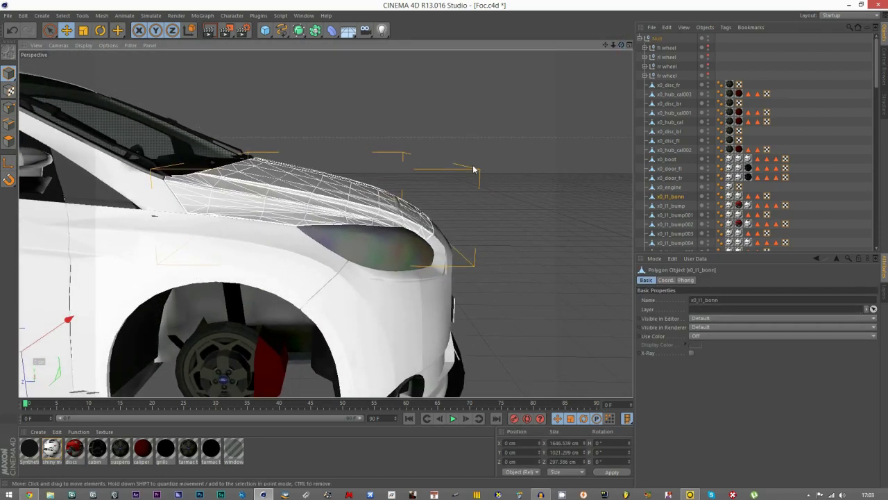
scroll(368, 180, "down", 4)
middle_click(488, 162)
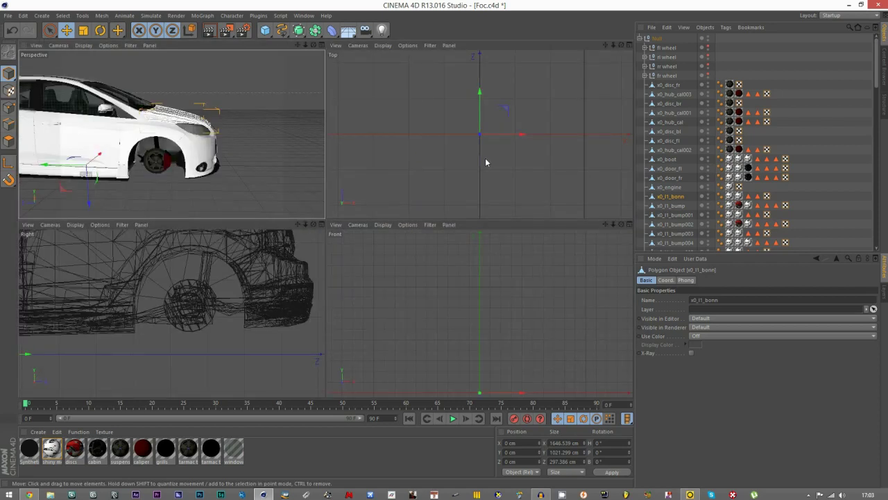
middle_click(159, 296)
scroll(555, 273, "down", 6)
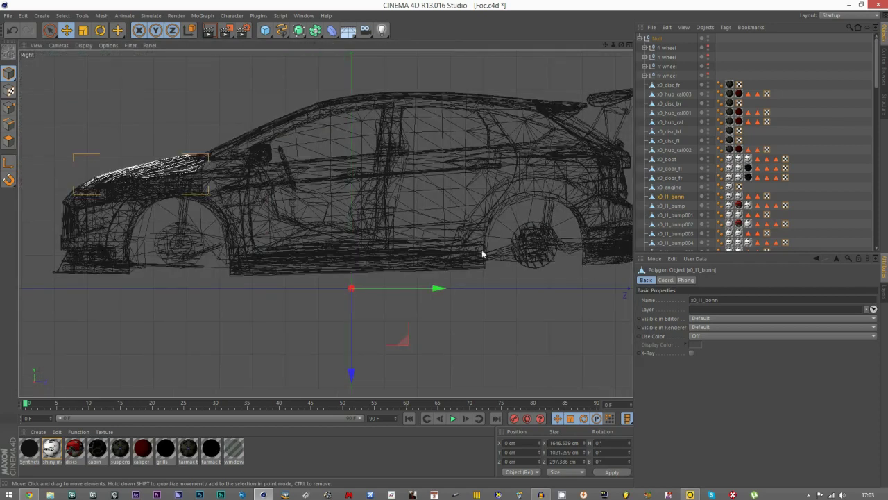
left_click(9, 164)
left_click_drag(445, 342, 171, 201)
scroll(42, 171, "up", 8)
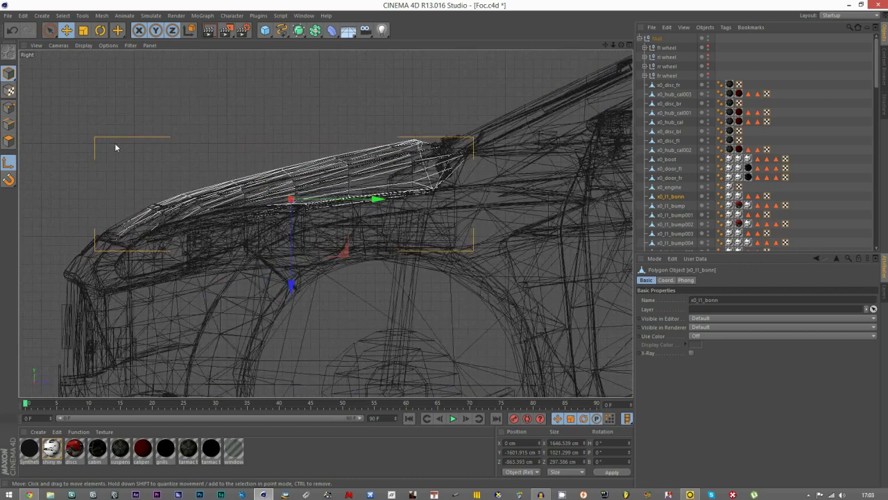
left_click_drag(336, 180, 309, 169)
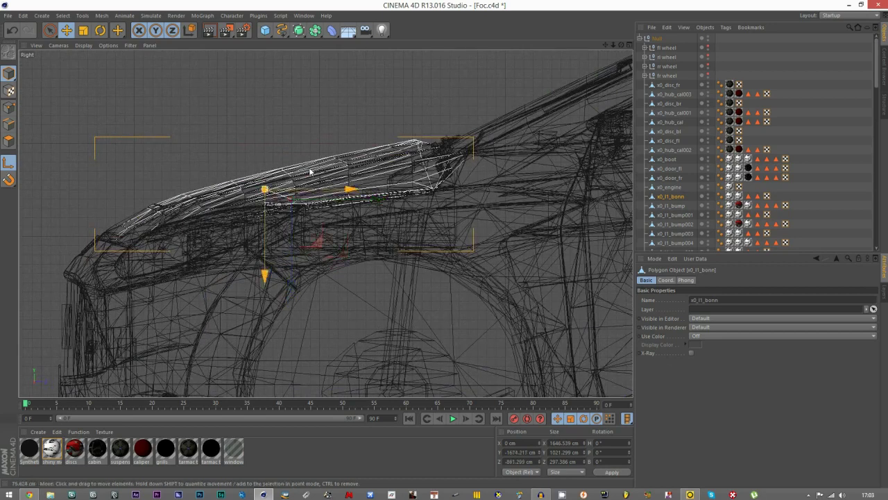
Shift the x0_l1_bonn axis back to the bonnet's rear hinge edge in the Perspective view and end axis modification.
middle_click(283, 159)
middle_click(228, 144)
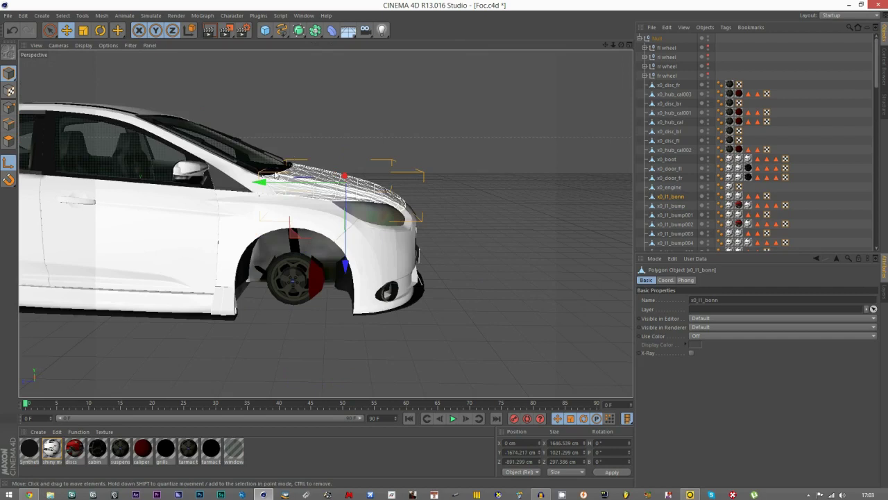
left_click_drag(315, 182, 258, 182)
left_click(9, 163)
Rotate x0_l1_bonn open by about 55° to check its hinge, comparing the closed and open states.
left_click(102, 36)
left_click_drag(283, 131, 220, 118)
scroll(272, 113, "up", 3)
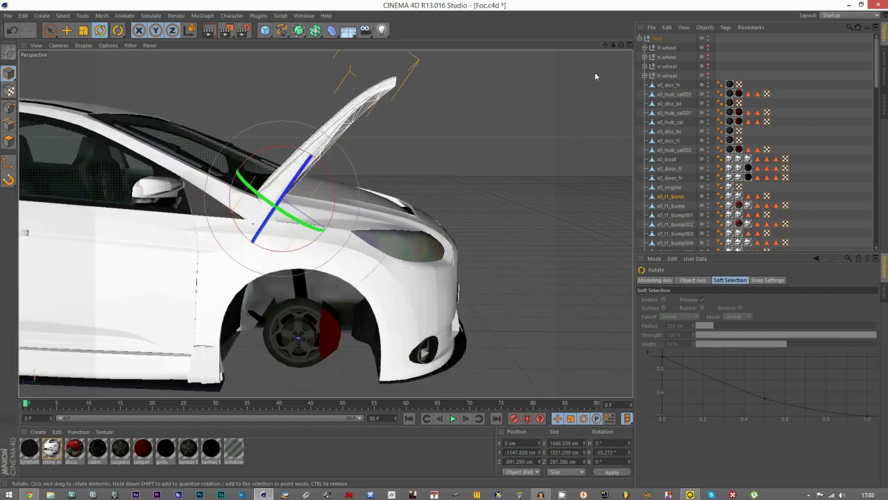
left_click_drag(623, 45, 538, 86)
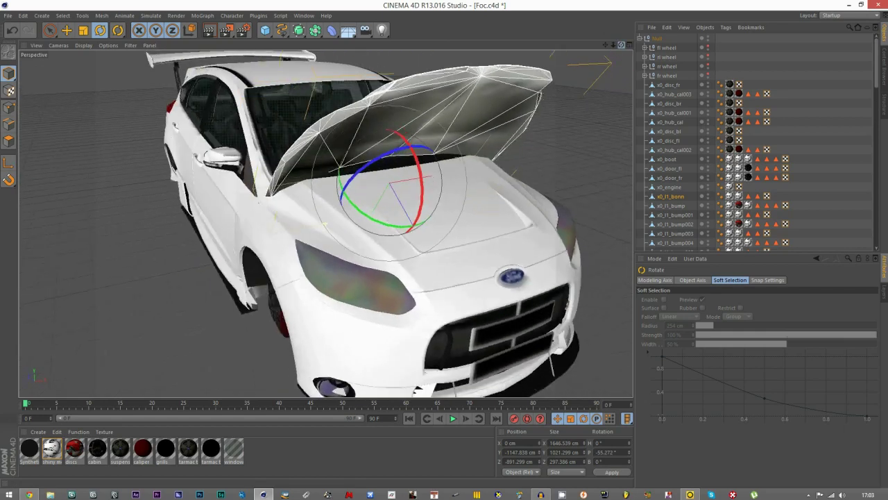
key("ctrl+z")
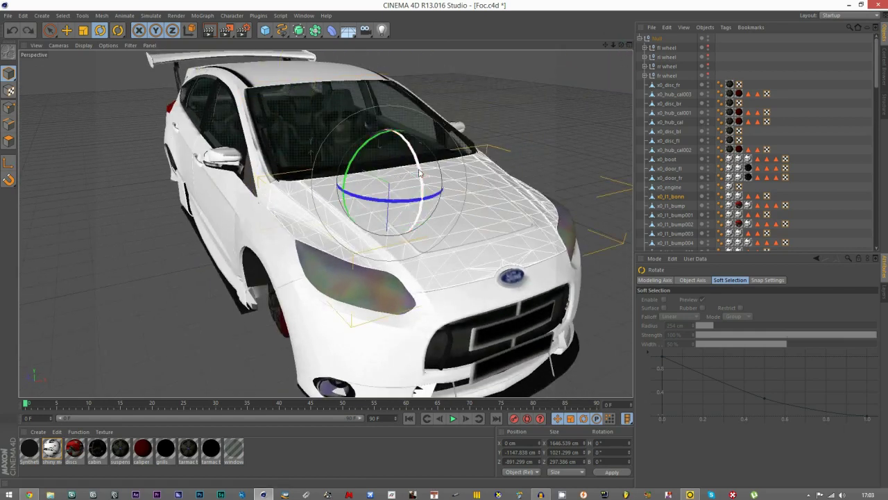
key("ctrl+y")
Try rotating the bonnet beneath the raised one, undo that rotation and delete the raised outer bonnet x0_l1_bonn.
left_click(485, 215)
left_click_drag(334, 240, 351, 228)
key("ctrl+z")
left_click(423, 125)
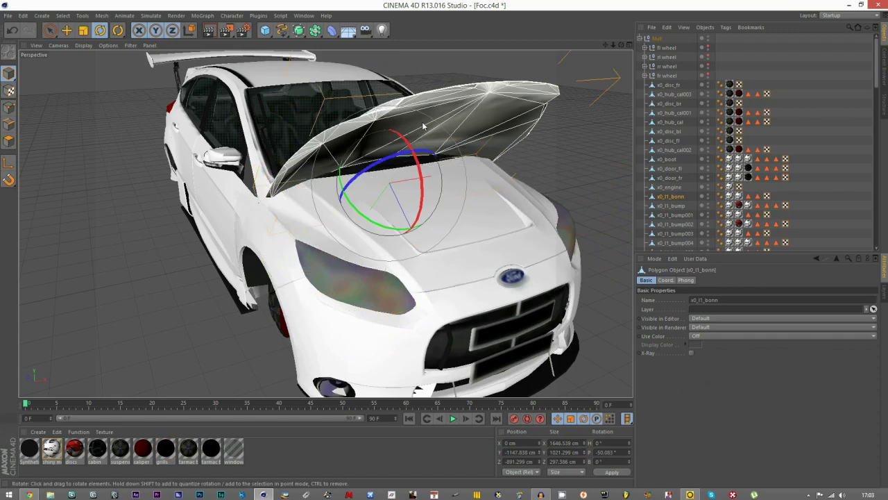
key("Delete")
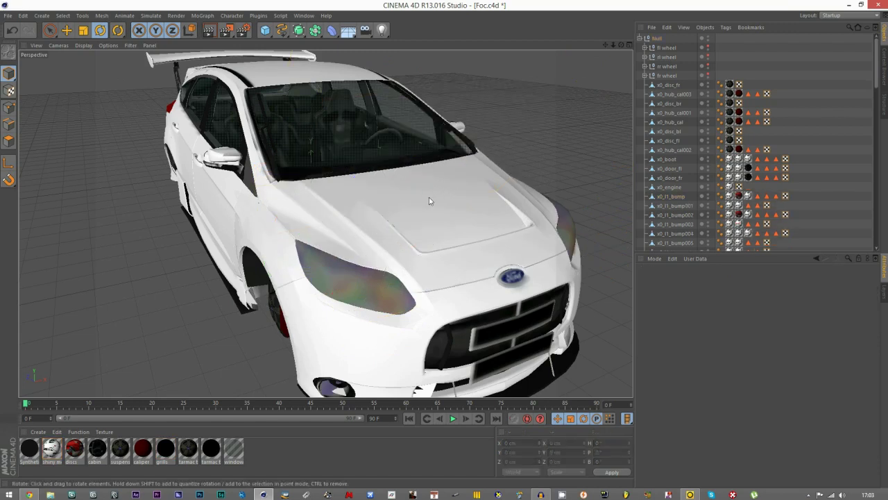
Select the remaining bonnet x0_l2_bonn, rotate it by about 34° as a check, and undo the rotation.
left_click(458, 239)
left_click_drag(333, 250, 363, 192)
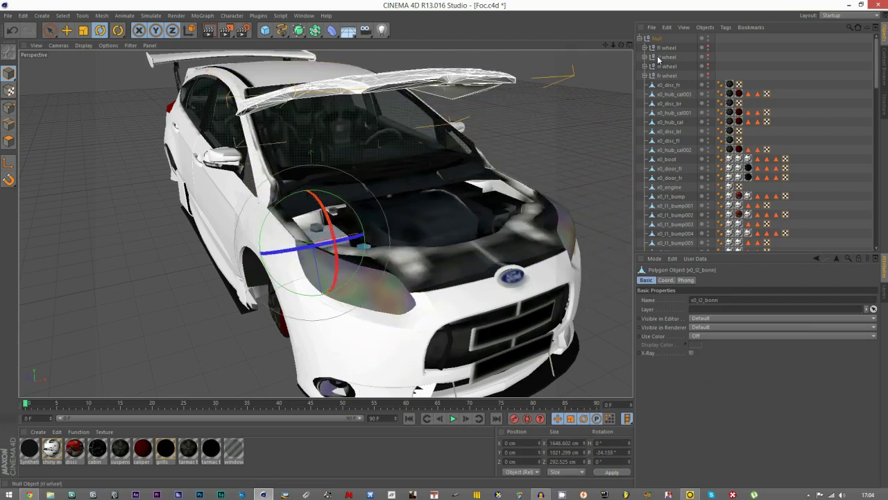
left_click_drag(621, 45, 735, 33)
key("ctrl+z")
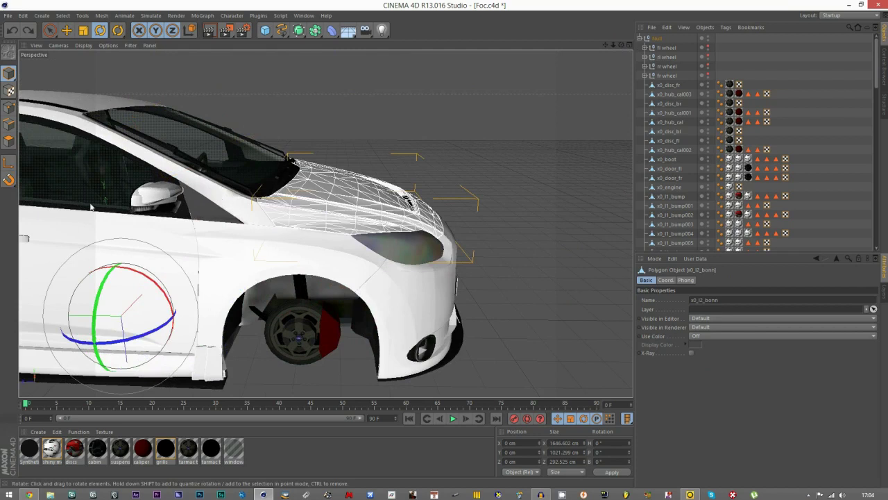
Using axis modification in the Right view, move the x0_l2_bonn axis to the bonnet's rear edge near the windscreen.
left_click(66, 31)
left_click(9, 162)
middle_click(246, 207)
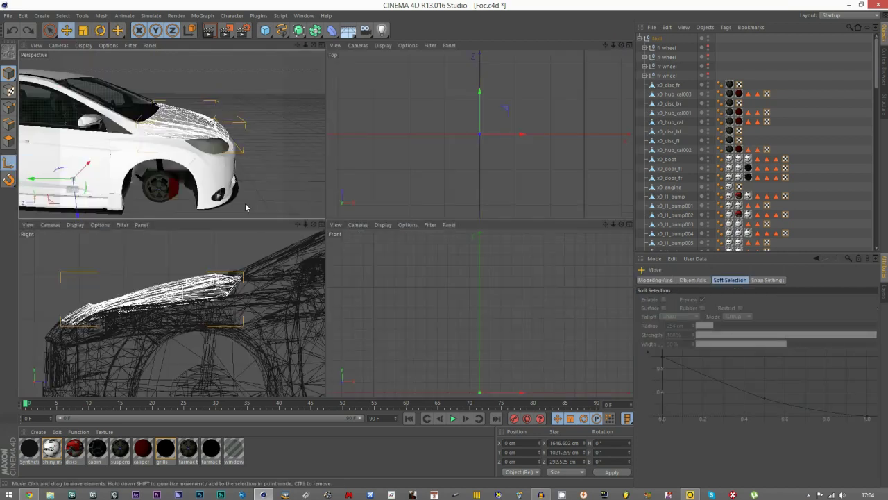
middle_click(201, 267)
left_click_drag(512, 312, 0, 0)
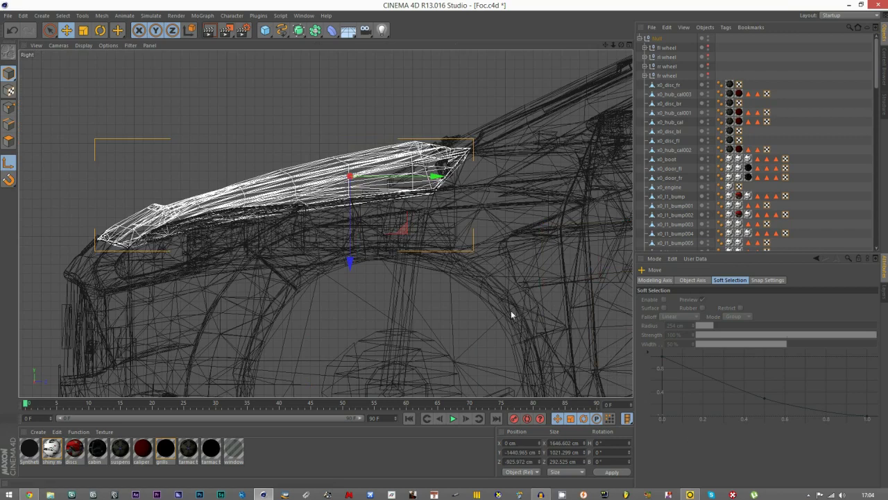
left_click_drag(478, 246, 583, 224)
middle_click(225, 191)
middle_click(216, 193)
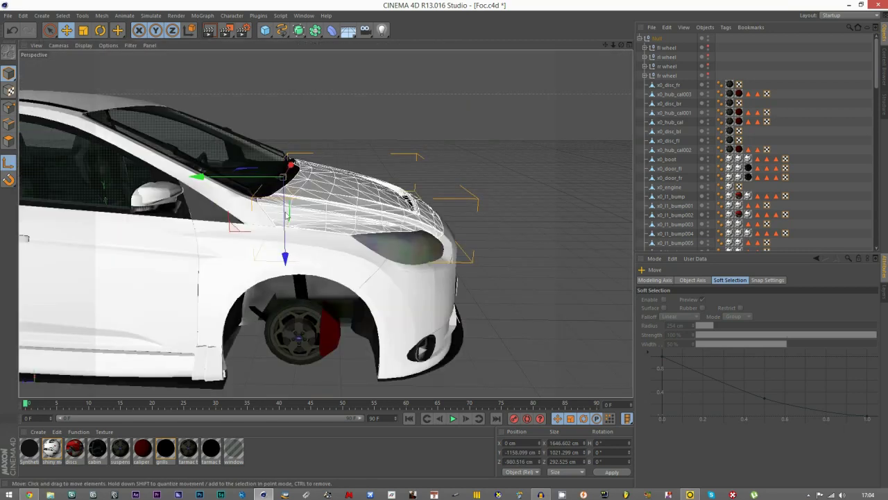
Refine the x0_l2_bonn axis to the bonnet's rear hinge corner, about Y -1119 cm and Z -999 cm, and end axis modification.
left_click_drag(621, 45, 610, 34)
middle_click(427, 150)
middle_click(227, 303)
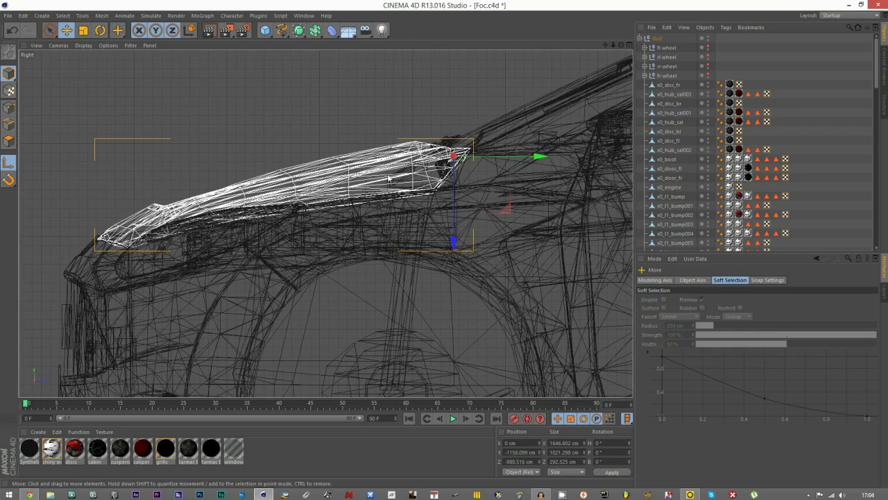
scroll(456, 128, "up", 2)
left_click_drag(471, 157, 492, 148)
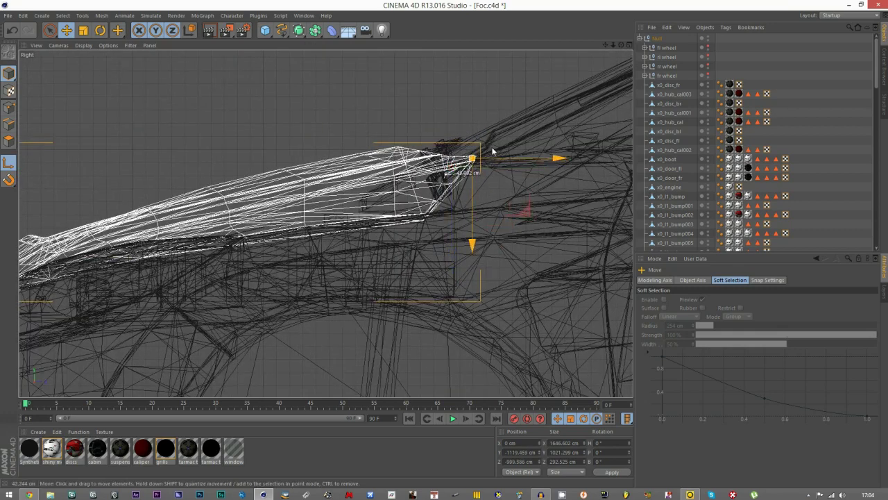
scroll(488, 149, "up", 5)
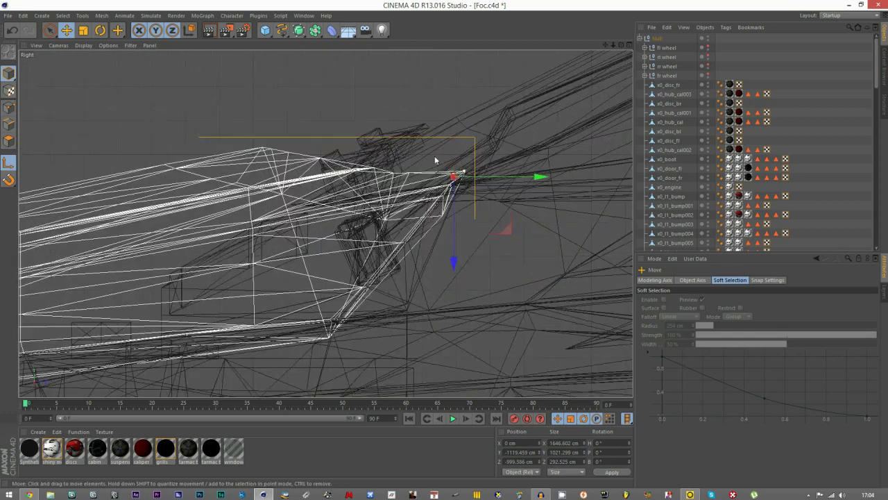
middle_click(434, 156)
middle_click(194, 131)
left_click_drag(622, 46, 527, 53)
scroll(289, 209, "down", 3)
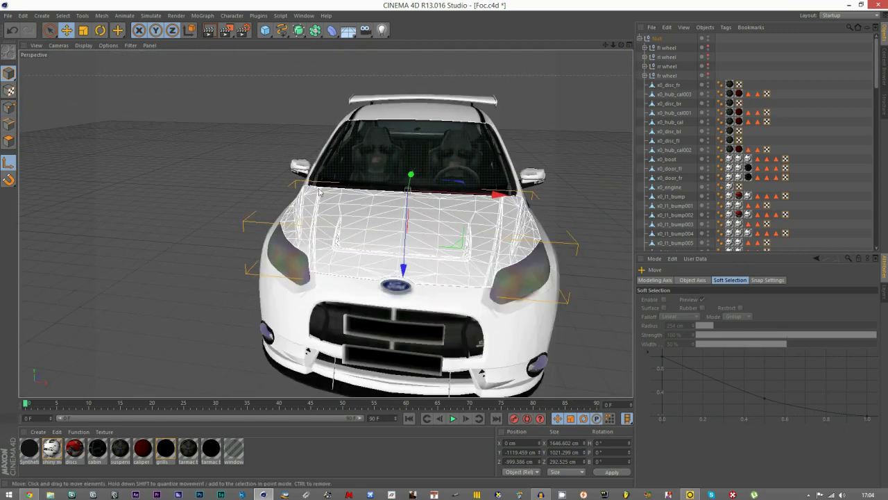
left_click(10, 168)
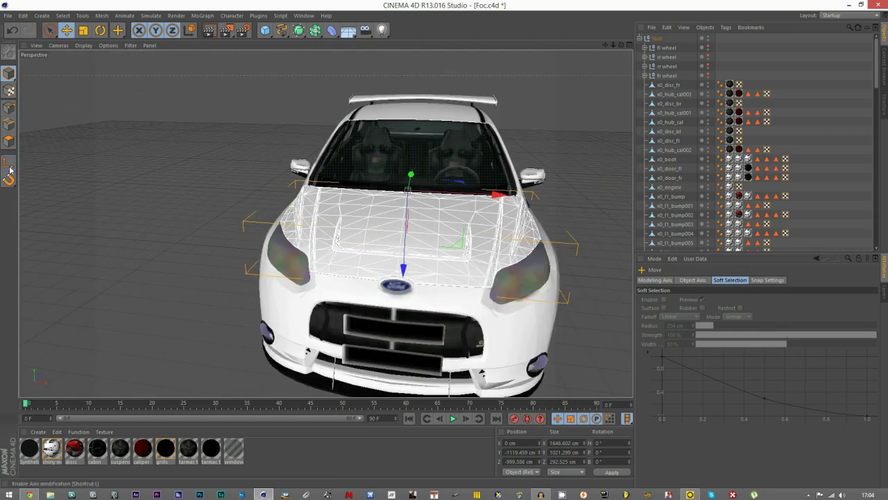
Rotate x0_l2_bonn open around its new hinge axis as a check and undo the rotation.
key("r")
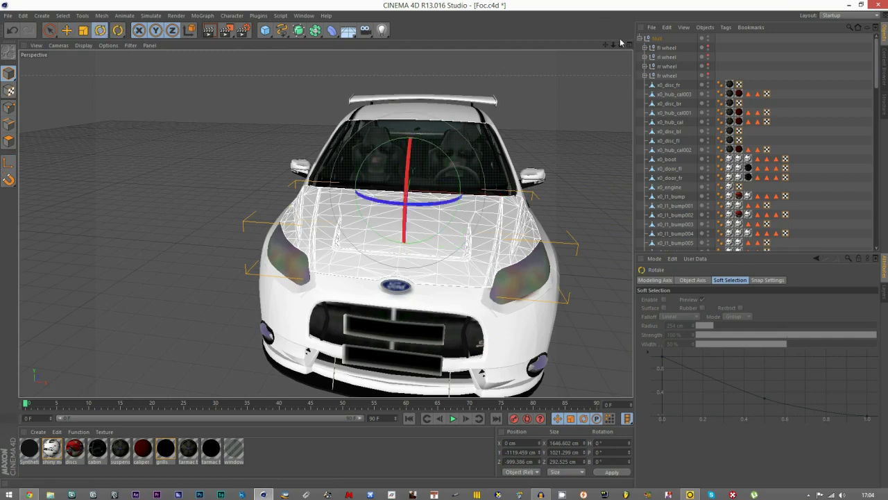
left_click_drag(622, 46, 619, 47)
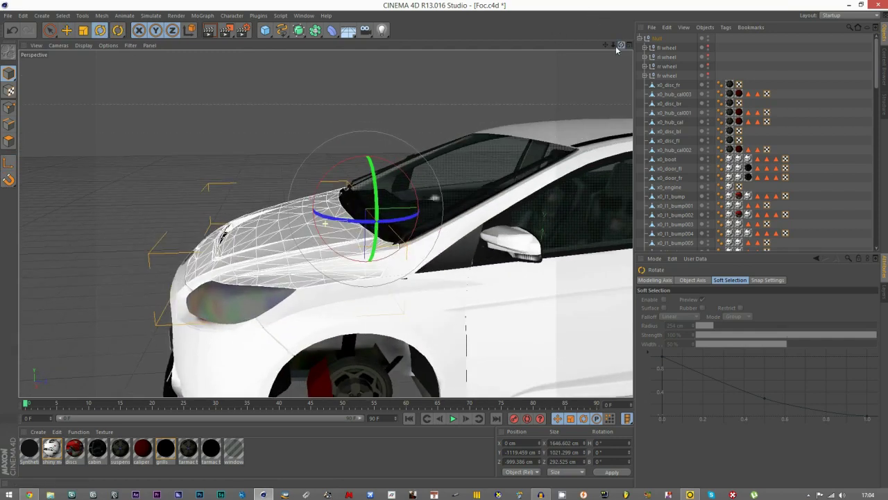
left_click_drag(346, 165, 431, 164)
key("ctrl+z")
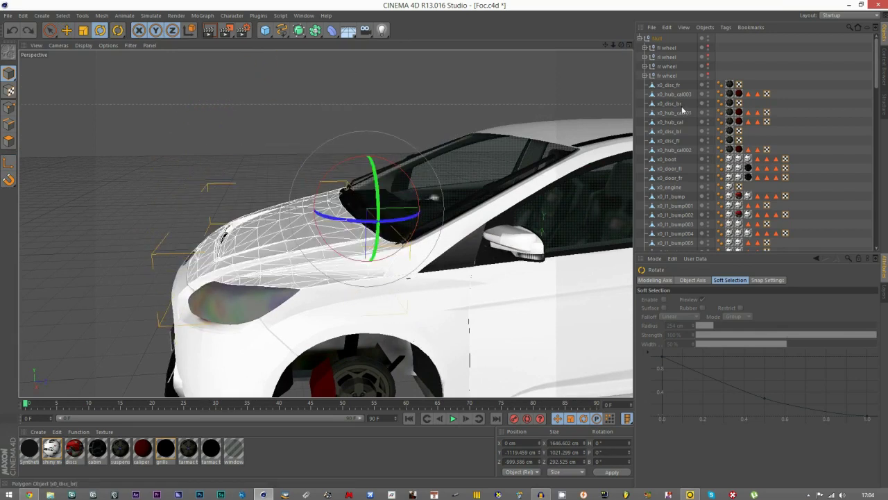
Rename x0_l2_bonn to Bonnet and place it directly below the fr wheel group in the object list.
key("s")
double_click(673, 142)
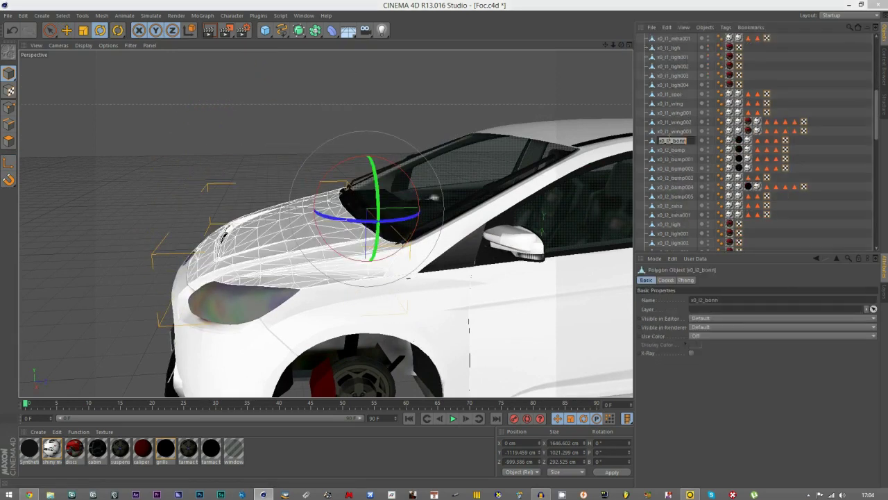
type("B")
key("Return")
left_click_drag(674, 40, 664, 80)
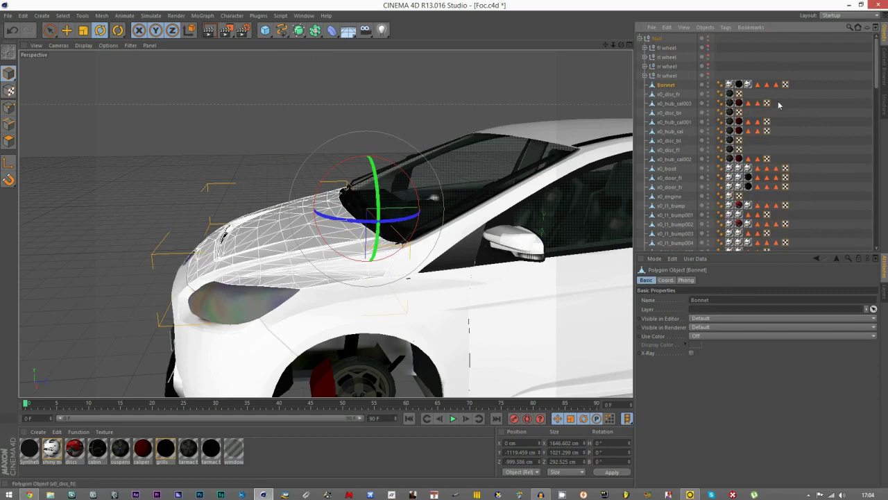
Deselect everything and hide the Bonnet object in the viewport.
left_click(781, 105)
left_click(708, 83)
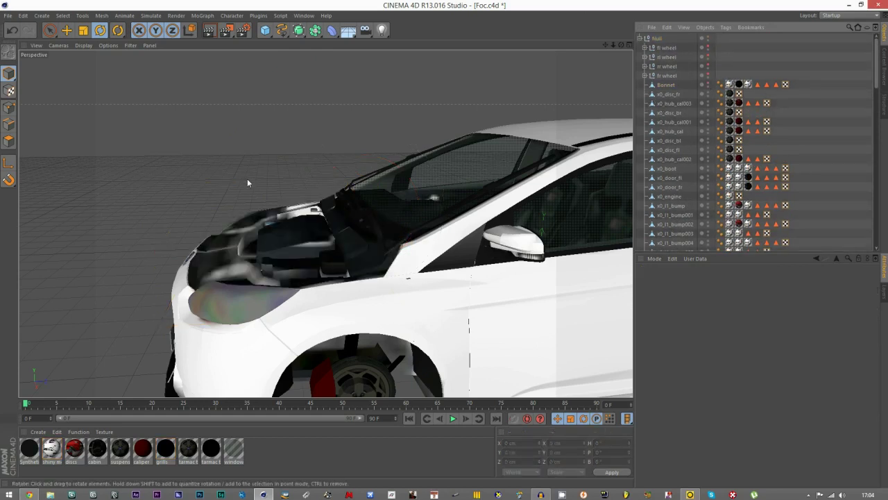
scroll(281, 165, "down", 4)
scroll(254, 239, "down", 3)
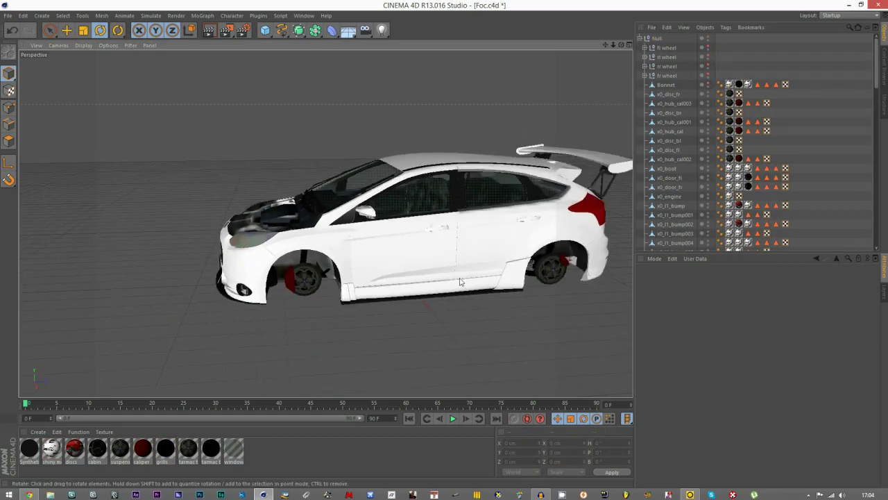
Group the left front door panel x0_door_fl with mirror part x0_l2_wing002 in a null below fr wheel, and hide that null.
scroll(531, 229, "up", 3)
left_click(536, 224)
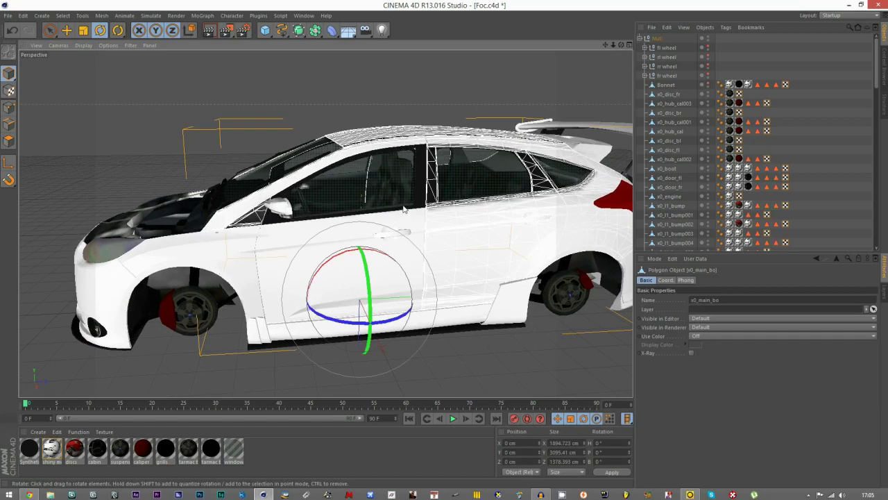
scroll(692, 134, "down", 10)
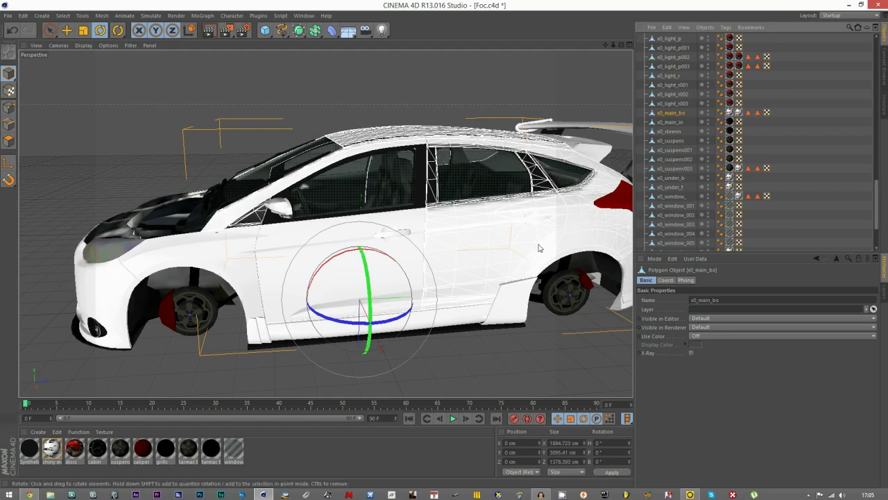
left_click(325, 258)
left_click(357, 248)
scroll(314, 266, "up", 5)
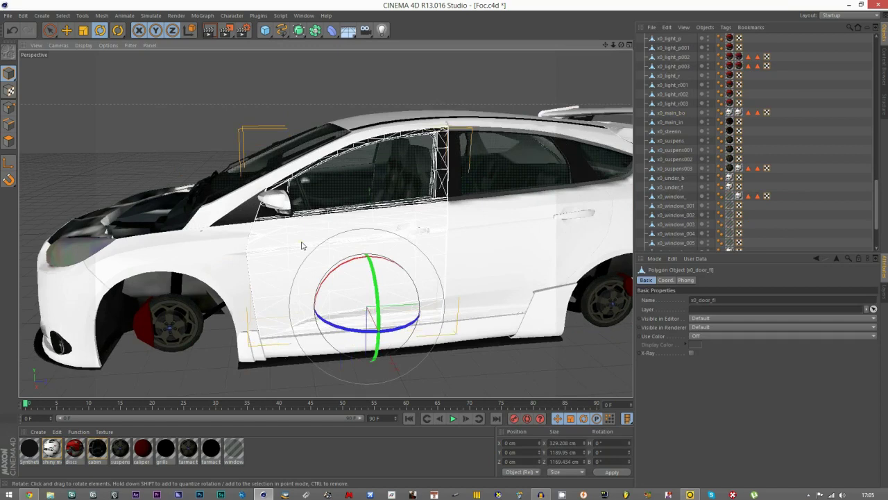
left_click(273, 194, "shift")
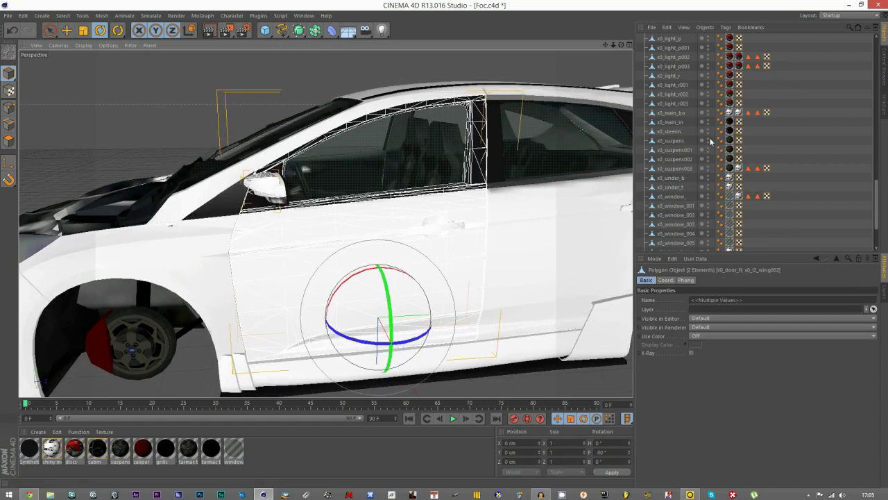
scroll(670, 155, "up", 6)
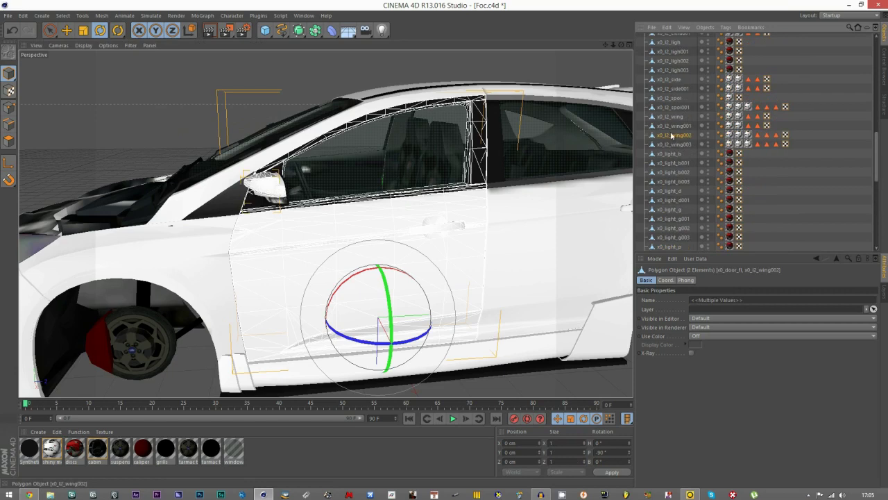
scroll(671, 135, "up", 6)
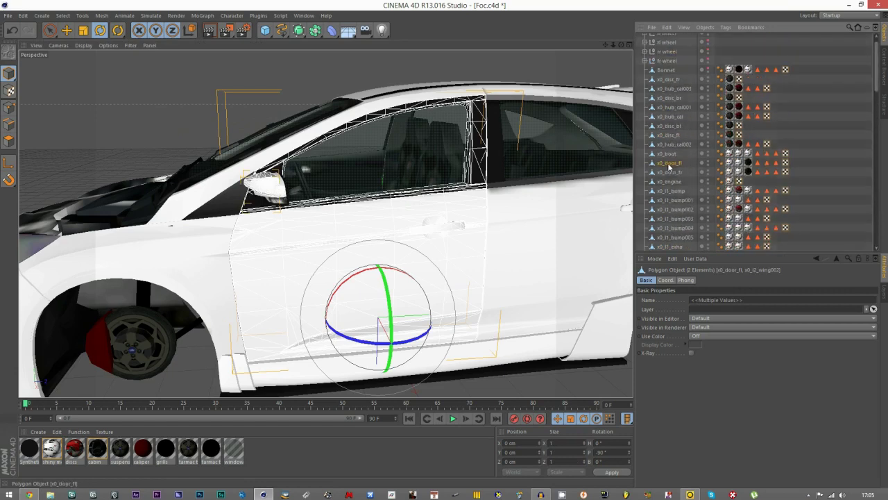
right_click(671, 166)
left_click(701, 388)
left_click_drag(678, 85, 665, 68)
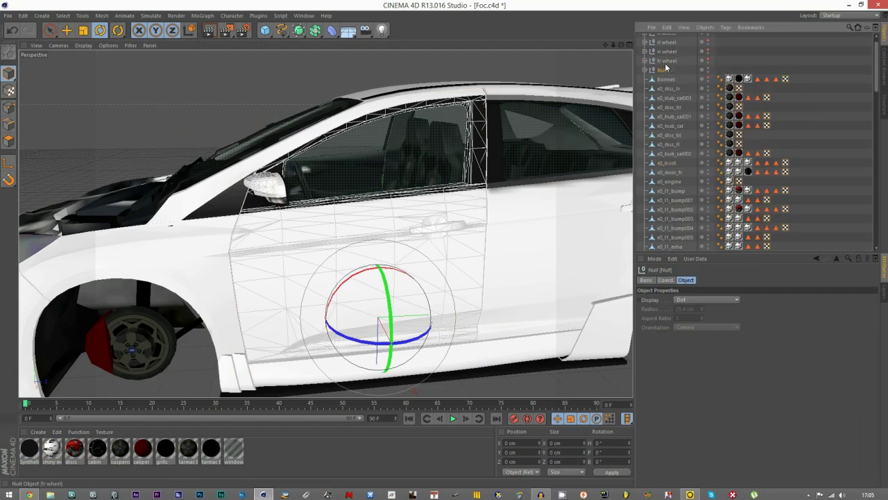
left_click(708, 69)
left_click(742, 57)
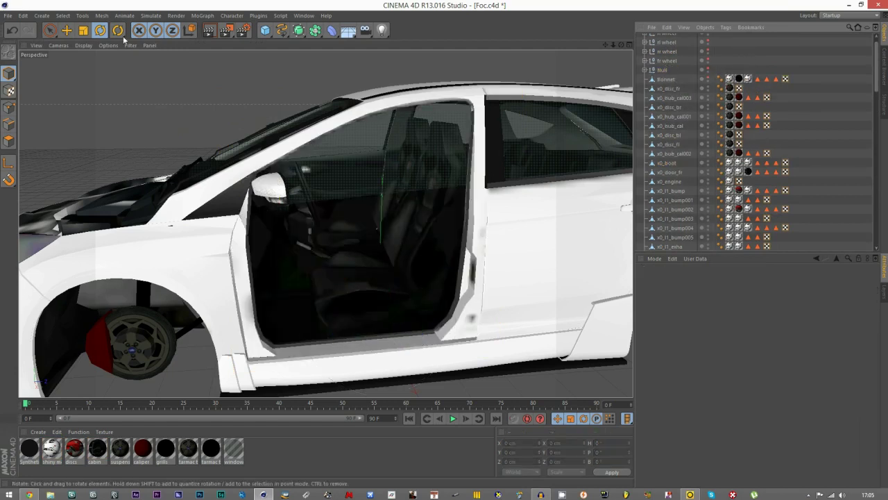
Move the left front door window x0_window_004 and remaining mirror part x0_l1_wing002 into the new door null.
left_click(67, 31)
scroll(272, 201, "up", 2)
scroll(273, 200, "up", 2)
left_click_drag(604, 94, 391, 166, "alt")
left_click(391, 166)
left_click_drag(621, 45, 548, 31)
left_click_drag(325, 222, 310, 175, "alt")
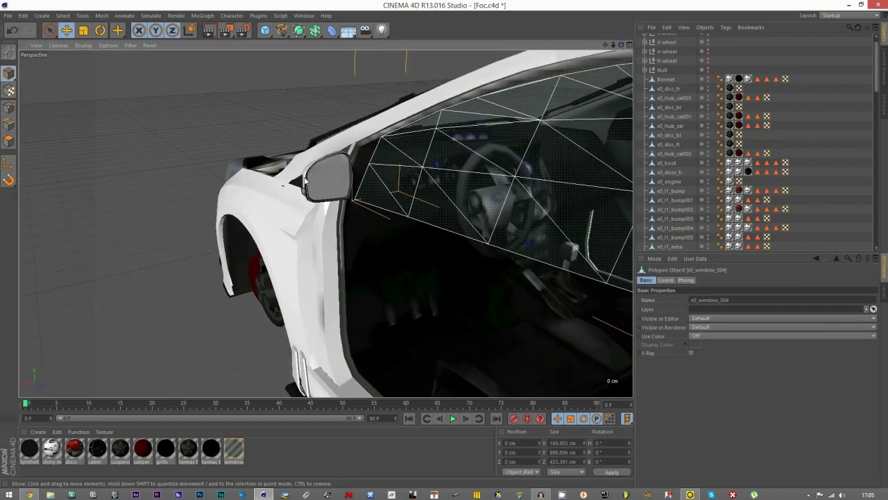
left_click(306, 179, "shift")
scroll(690, 132, "down", 5)
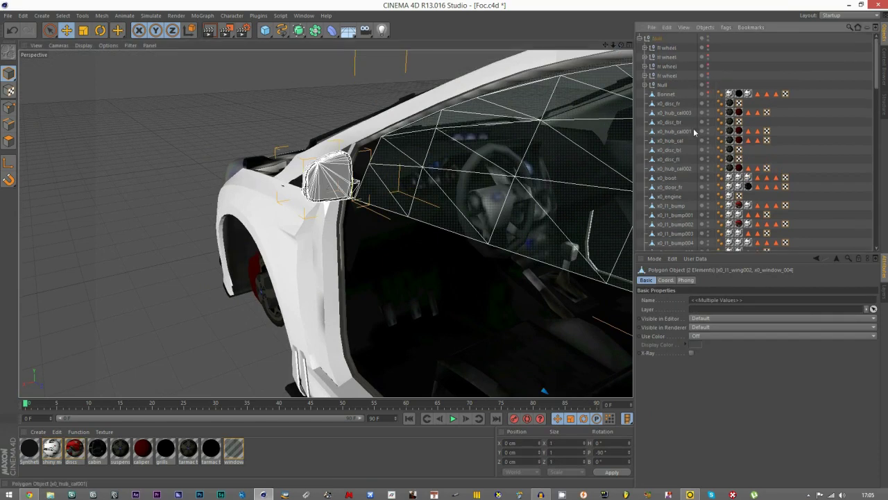
left_click_drag(671, 190, 663, 33)
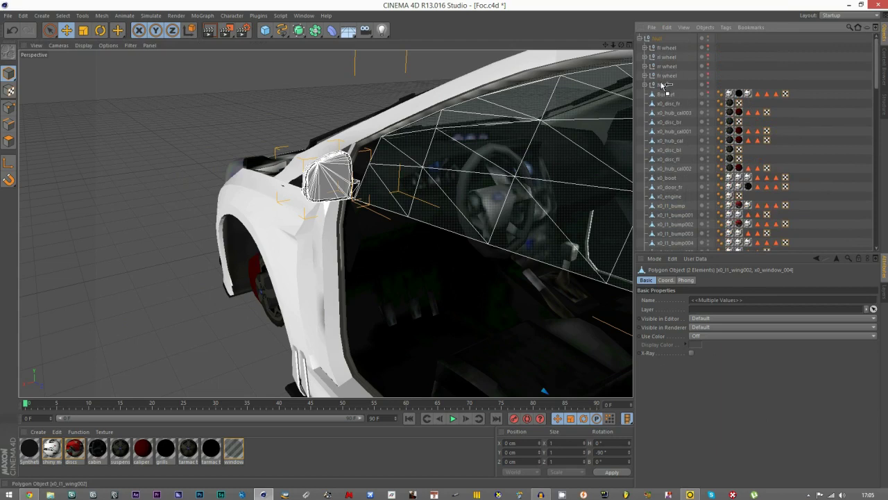
left_click_drag(662, 83, 661, 84)
left_click(770, 68)
left_click_drag(281, 211, 172, 232, "alt")
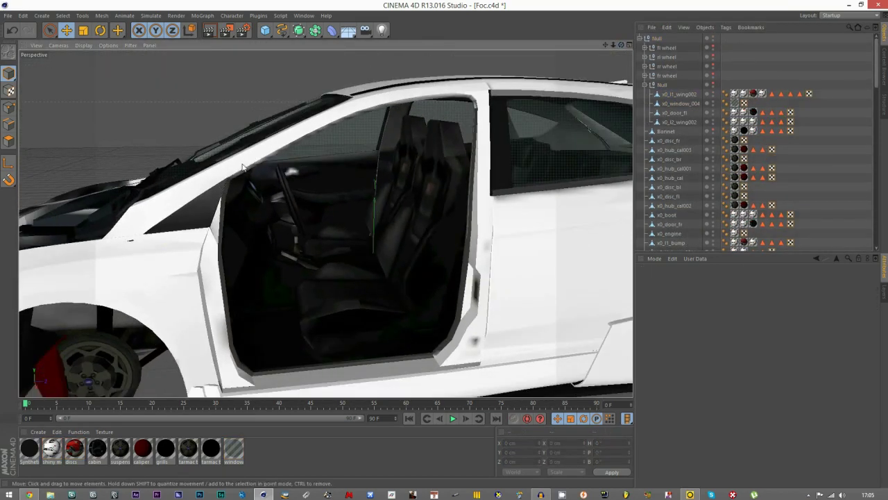
Make the left door null visible again, rename it l door and collapse it in the object list.
left_click(713, 84)
left_click(713, 84)
left_click(713, 84)
left_click(712, 84)
left_click(655, 87)
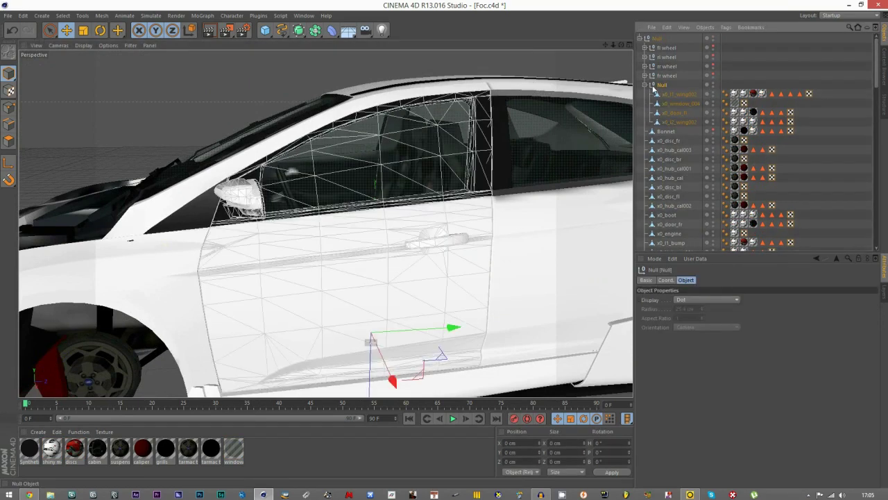
double_click(653, 88)
key("BackSpace")
type("l door")
left_click(755, 76)
left_click(645, 85)
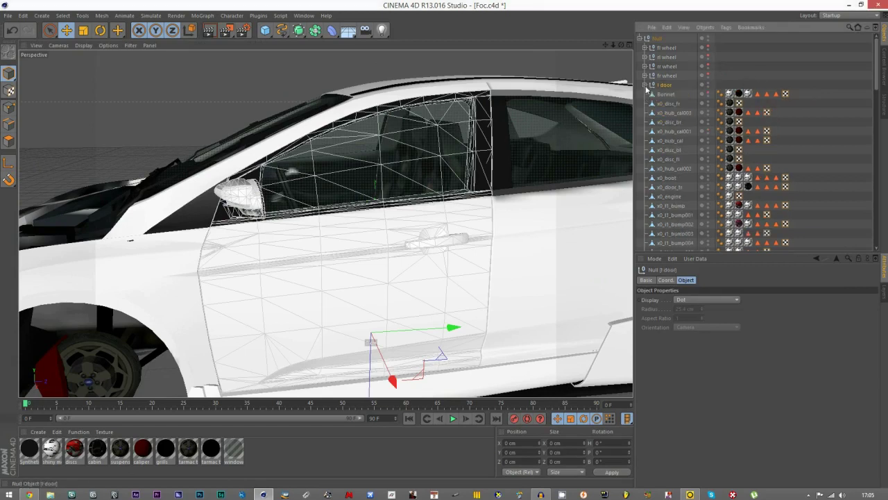
left_click(777, 86)
Group x0_door_fr, x0_window_005, x0_l1_wing003 and x0_l2_wing003 in a null placed directly below l door.
left_click(621, 46)
left_click_drag(621, 45, 359, 130)
scroll(331, 139, "down", 4)
scroll(418, 259, "up", 4)
left_click(425, 269)
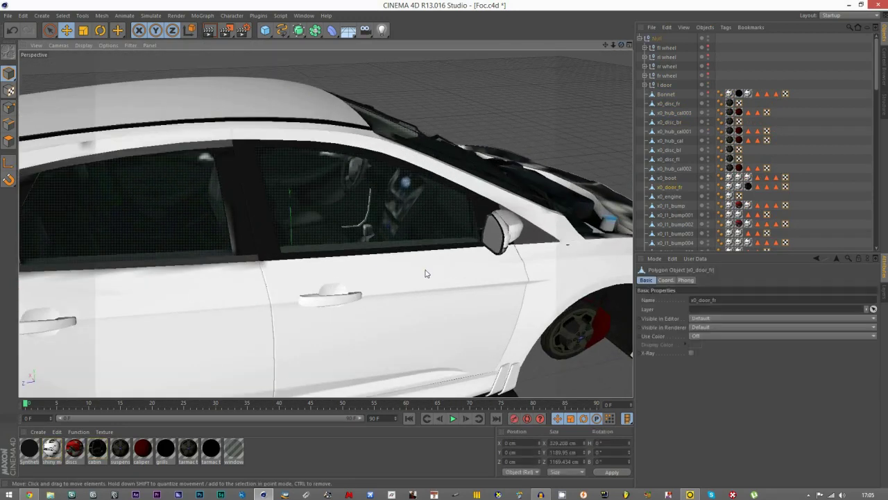
left_click(397, 218, "shift")
left_click(501, 226, "shift")
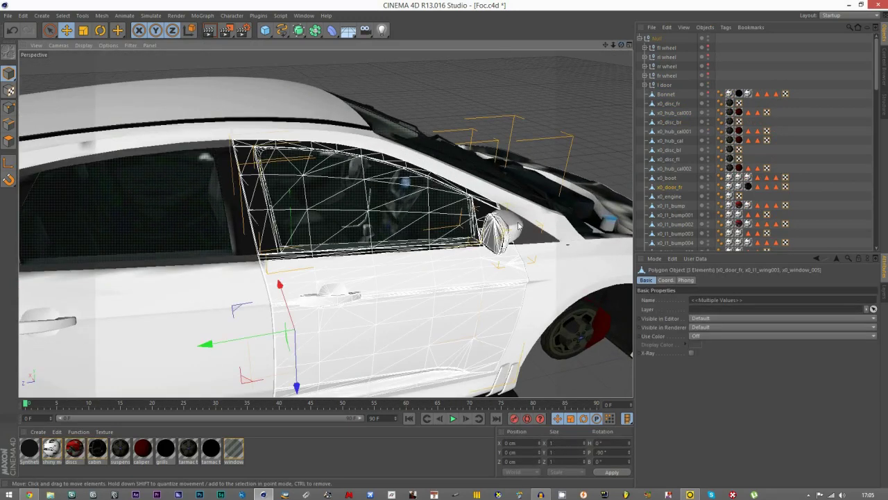
left_click(519, 227, "shift")
right_click(671, 189)
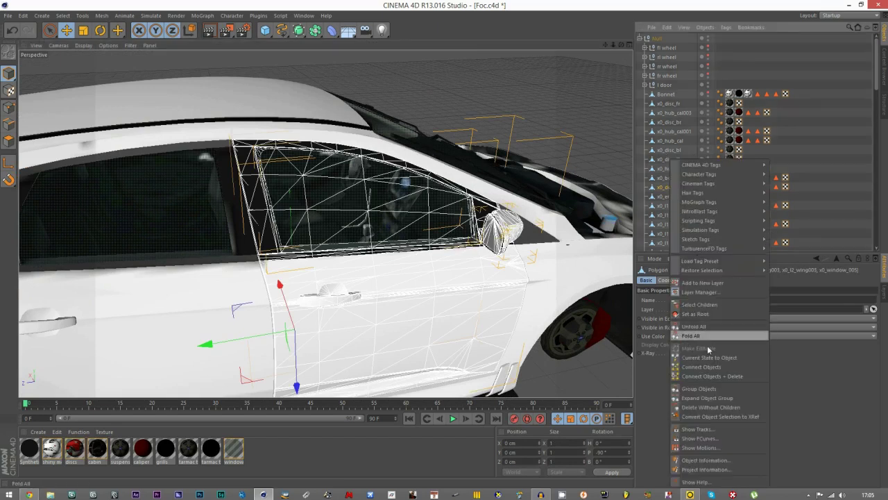
left_click(706, 389)
left_click_drag(666, 90, 667, 90)
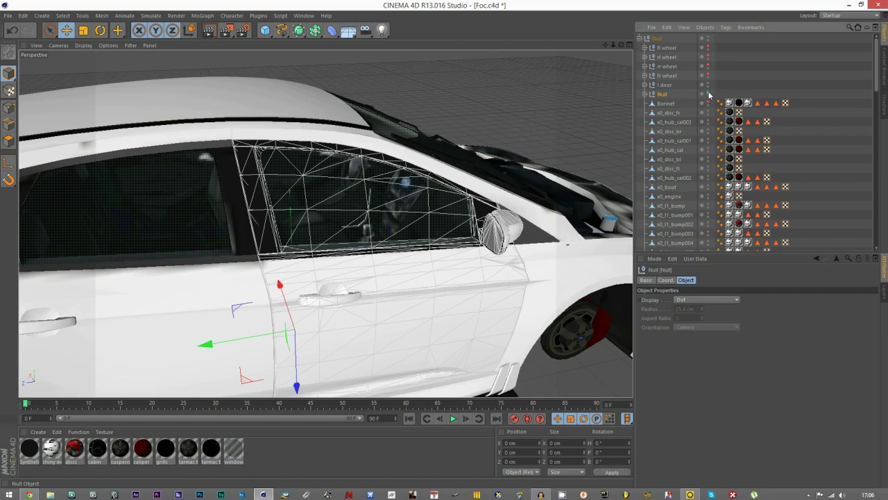
Check the new right door null by toggling its viewport visibility, and rename it r door.
left_click(709, 93)
left_click(709, 93)
double_click(664, 94)
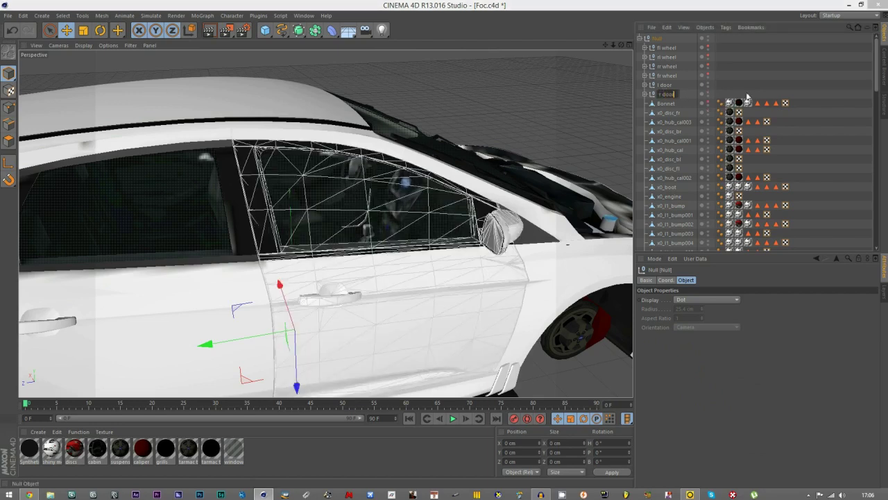
key("Return")
Move the axes of l door and r door together to the doors' front hinge edge, about Y 851 cm and Z -843 cm.
middle_click(237, 180)
middle_click(133, 251)
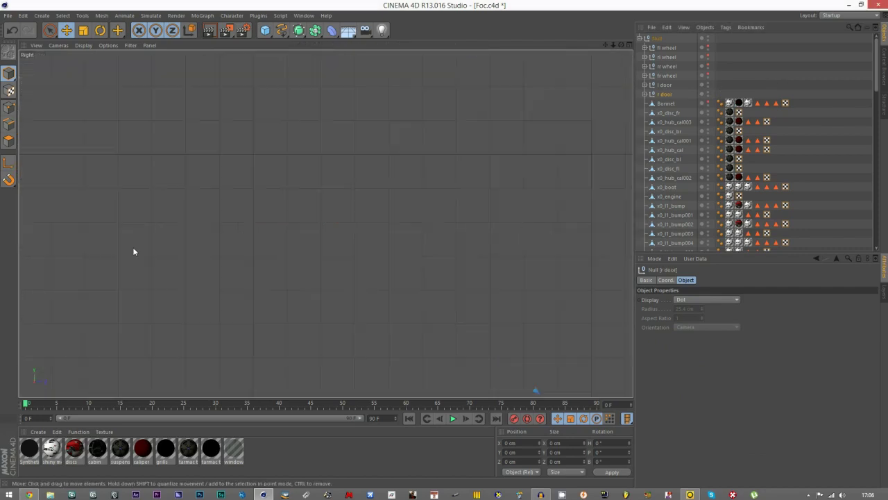
left_click(8, 163)
scroll(80, 143, "down", 10)
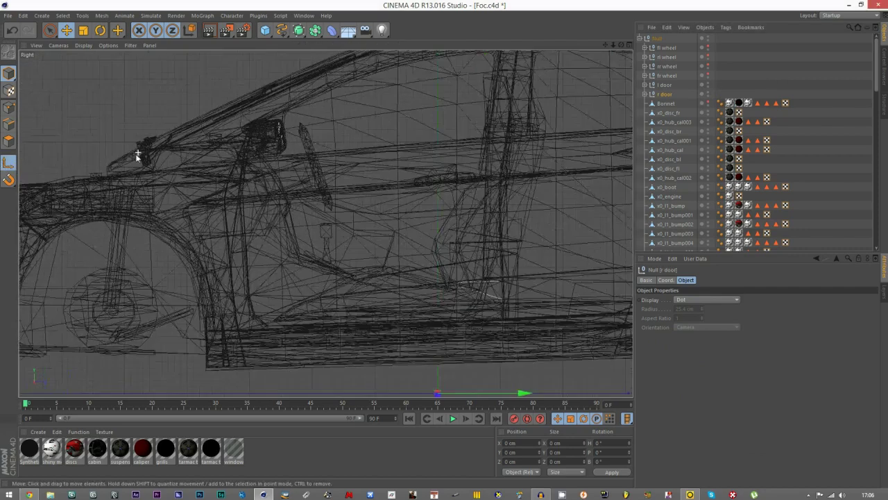
left_click(664, 85, "shift")
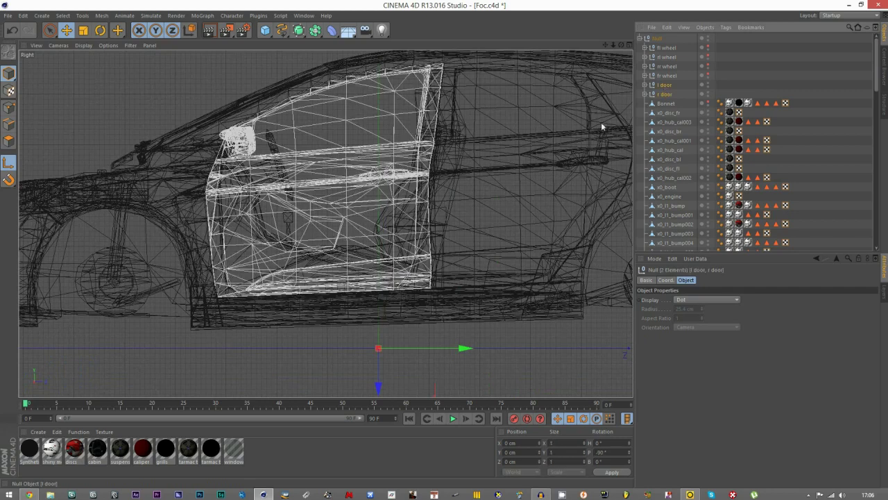
left_click_drag(408, 376, 235, 200)
scroll(188, 164, "up", 3)
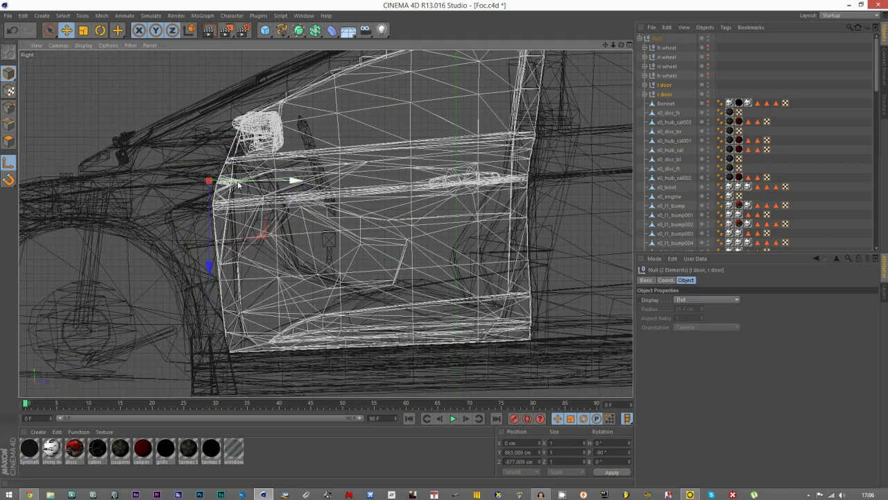
scroll(239, 181, "up", 2)
left_click_drag(217, 196, 237, 201)
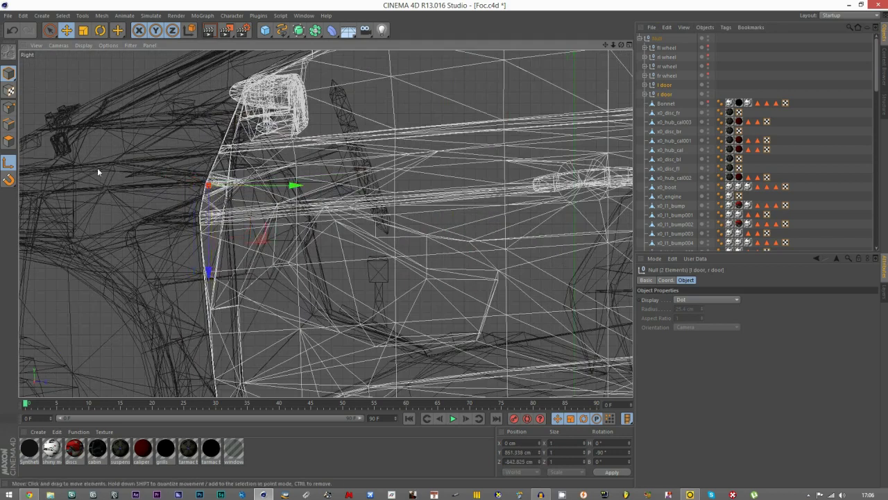
left_click(9, 163)
In the top view, move the l door axis outward to the door's front hinge corner, about X 899 cm.
middle_click(153, 149)
middle_click(182, 146)
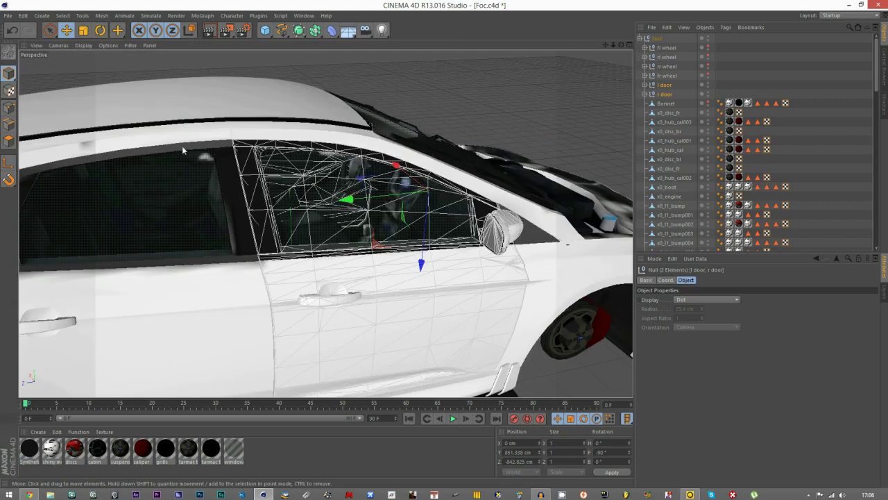
left_click_drag(622, 45, 192, 153)
middle_click(289, 143)
middle_click(497, 162)
scroll(372, 151, "down", 8)
scroll(378, 200, "down", 10)
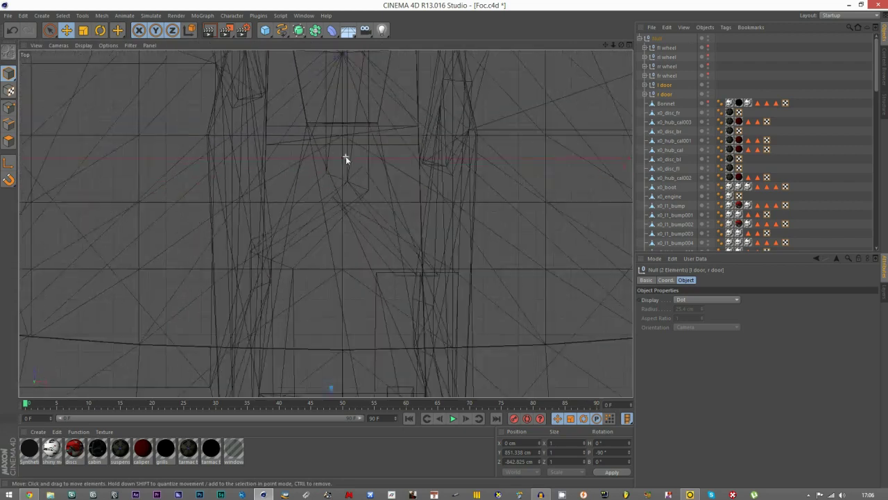
scroll(279, 215, "up", 3)
left_click(663, 87)
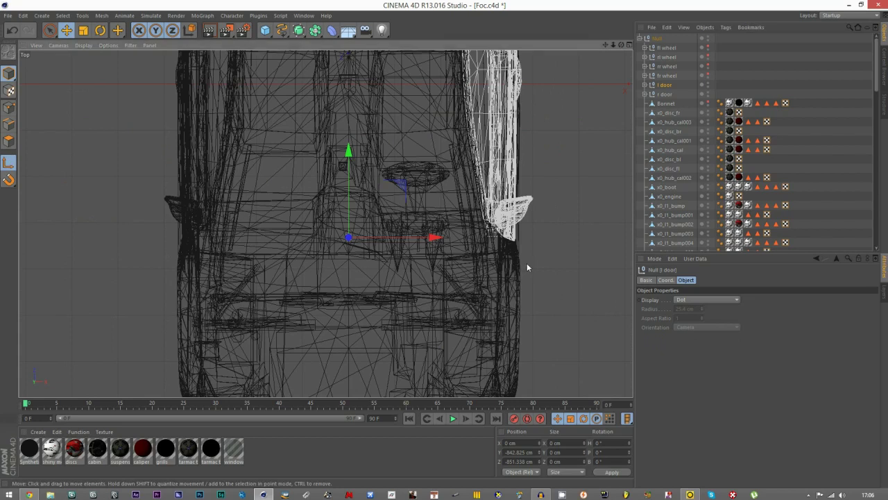
scroll(524, 257, "up", 2)
left_click_drag(359, 234, 570, 226)
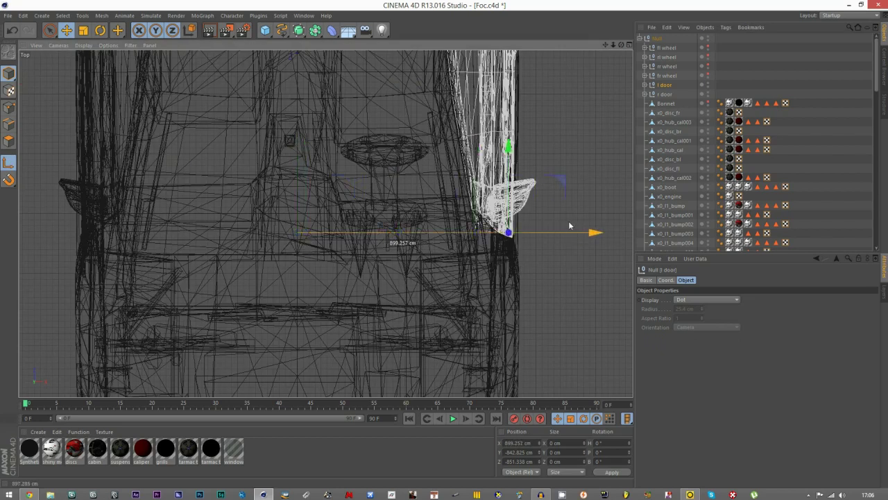
Move the r door axis outward to its front hinge corner, about X -878 cm, and end axis modification.
left_click(654, 93)
left_click_drag(373, 232, 163, 257)
left_click(14, 166)
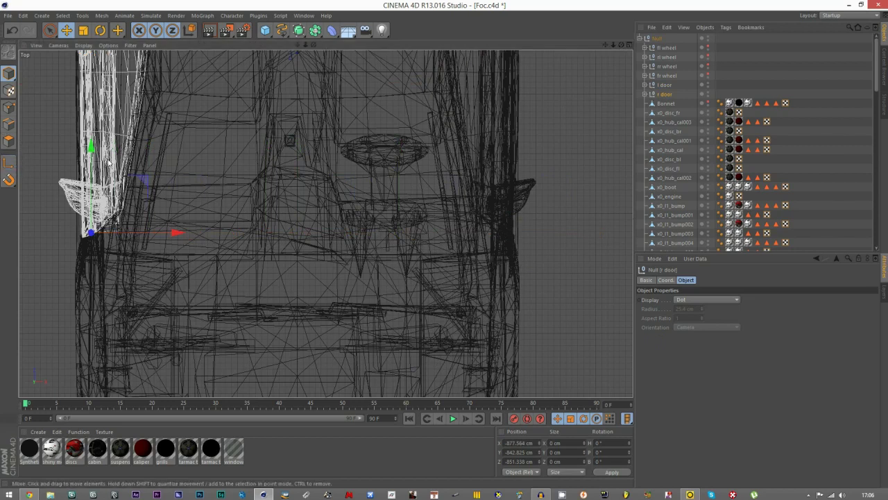
Rotate l door open about 57° around its hinge axis as a check, undo the rotation and return to the Move tool.
middle_click(103, 130)
middle_click(103, 129)
left_click(102, 34)
left_click_drag(621, 46, 489, 45)
left_click(665, 86)
left_click_drag(210, 249, 74, 314)
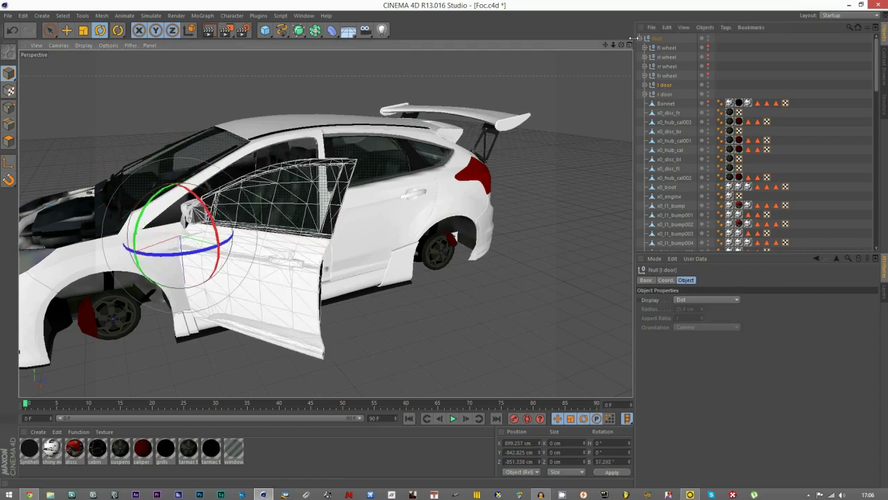
mouse_move(622, 45)
left_mouse_down()
mouse_move(535, 43)
mouse_move(610, 35)
left_mouse_up()
key("ctrl+z")
key("e")
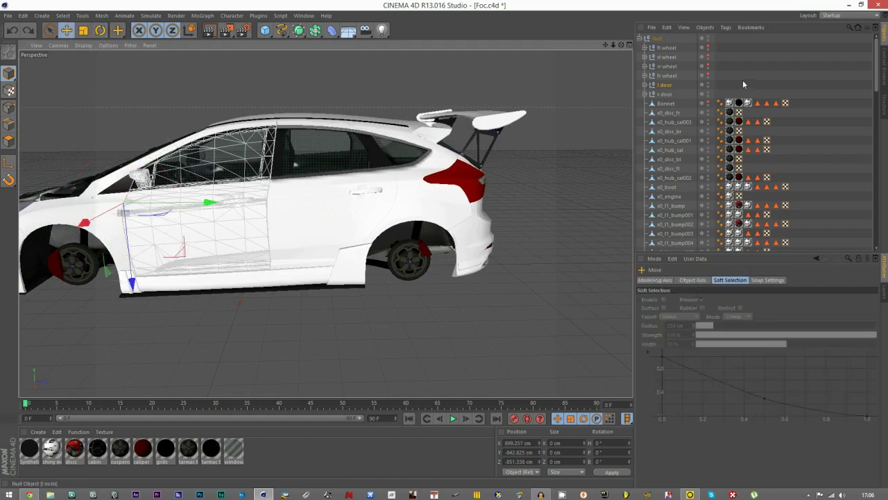
Hide the l door and r door groups in the viewport and deselect everything.
left_click(707, 84)
left_click(708, 84)
left_click(745, 91)
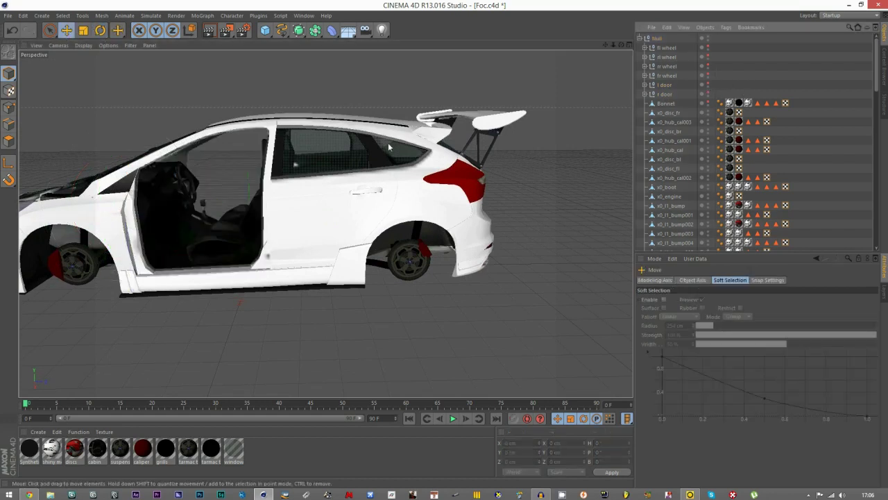
Group x0_boot with the rear wing x0_l2_spoi001 and place the new null directly below the r door group.
left_click_drag(605, 47, 674, 51)
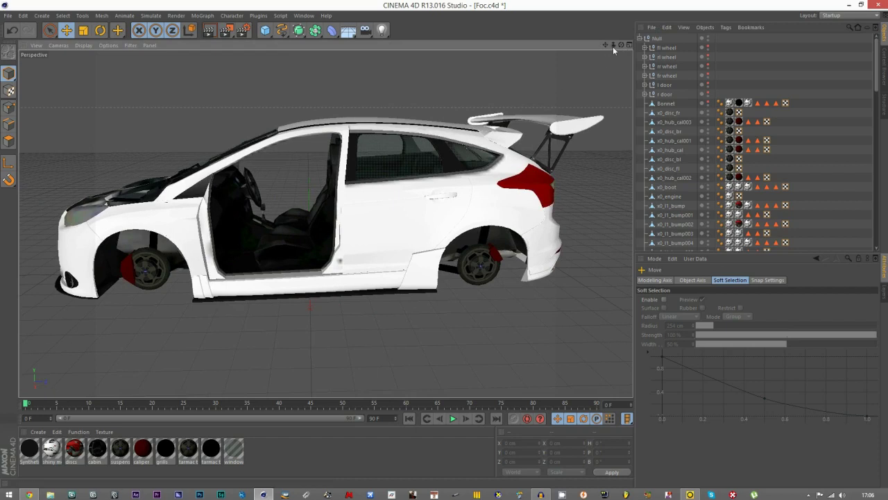
left_click_drag(622, 46, 510, 47)
left_click(407, 208)
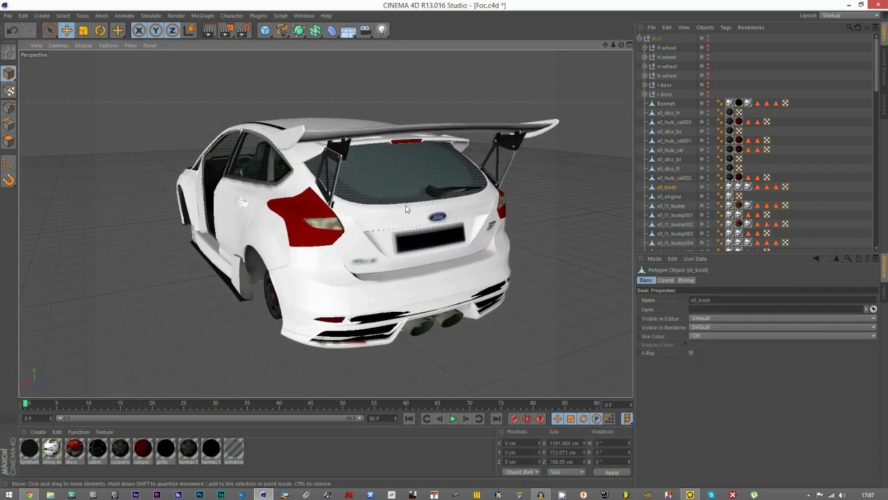
mouse_move(621, 46)
left_mouse_down()
mouse_move(503, 56)
mouse_move(628, 50)
left_mouse_up()
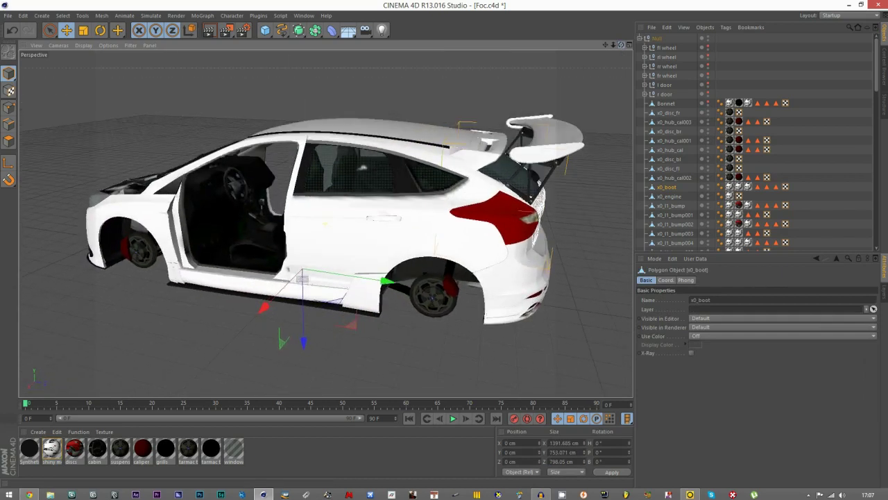
scroll(328, 147, "down", 1)
scroll(569, 142, "up", 4)
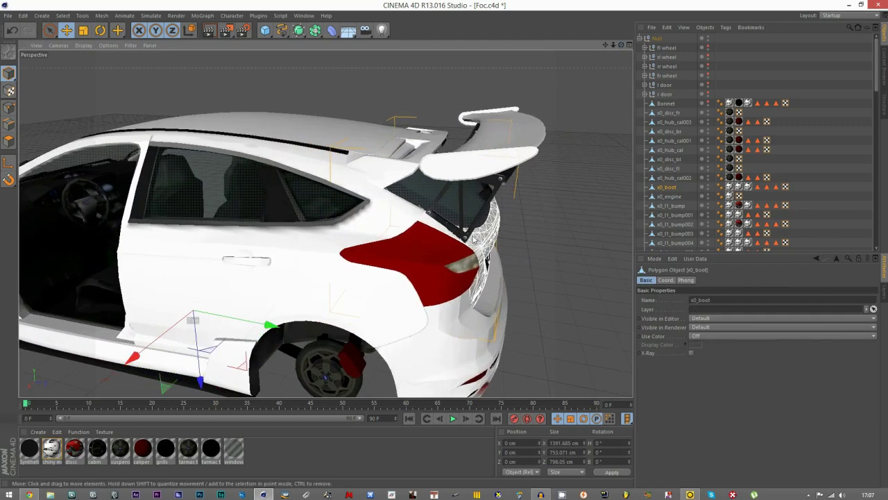
scroll(466, 240, "up", 2)
mouse_move(622, 46)
left_mouse_down()
mouse_move(538, 46)
mouse_move(621, 45)
left_mouse_up()
left_click(420, 163, "shift")
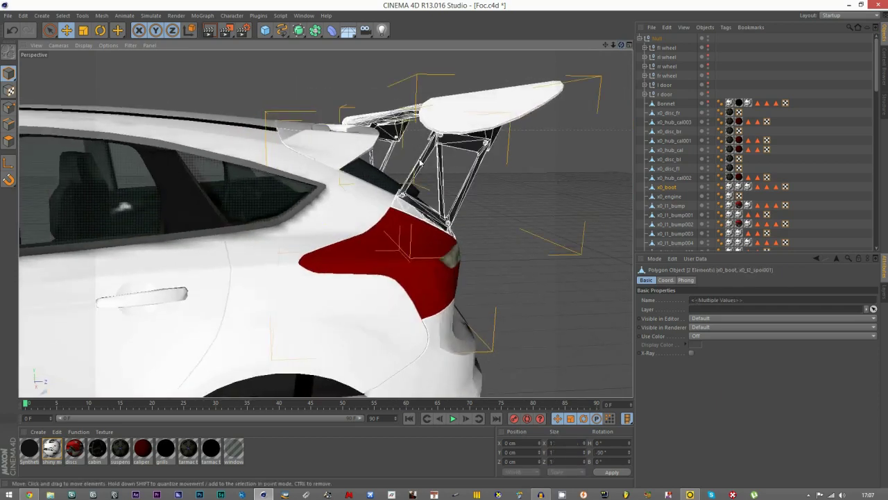
right_click(667, 188)
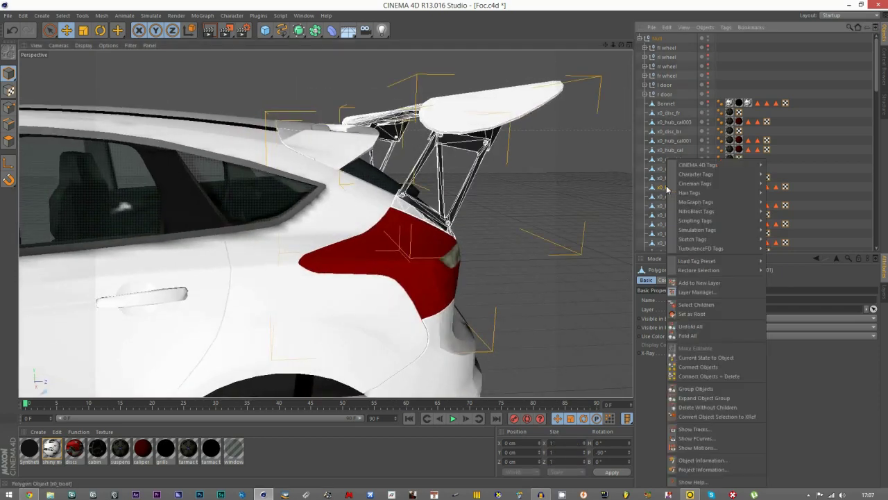
left_click(702, 390)
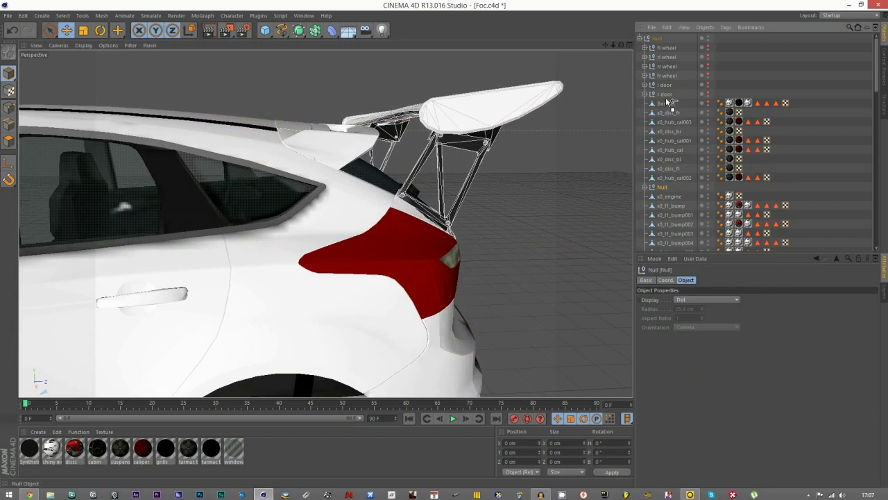
left_click_drag(667, 102, 665, 102)
Hide the new boot null in the viewport to check which tailgate parts are not yet grouped.
left_click_drag(621, 45, 574, 47)
left_click(707, 103)
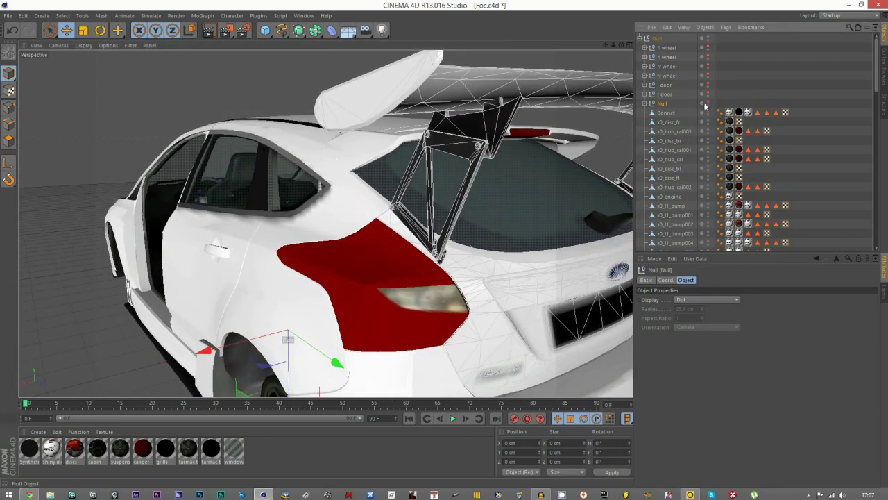
left_click(707, 103)
scroll(486, 188, "down", 3)
scroll(476, 190, "up", 1)
Move the rear window x0_window_ into the new boot null and check the rear opening for leftover parts.
left_click(497, 219)
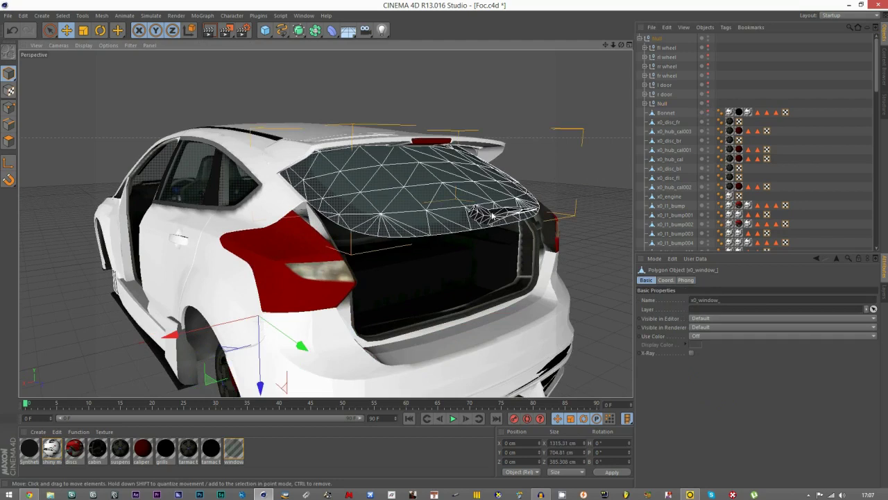
scroll(682, 193, "down", 10)
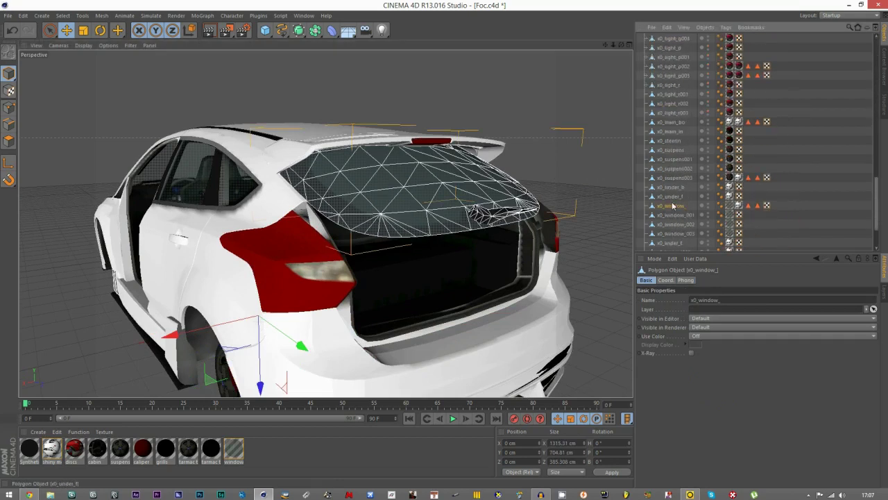
scroll(692, 38, "up", 10)
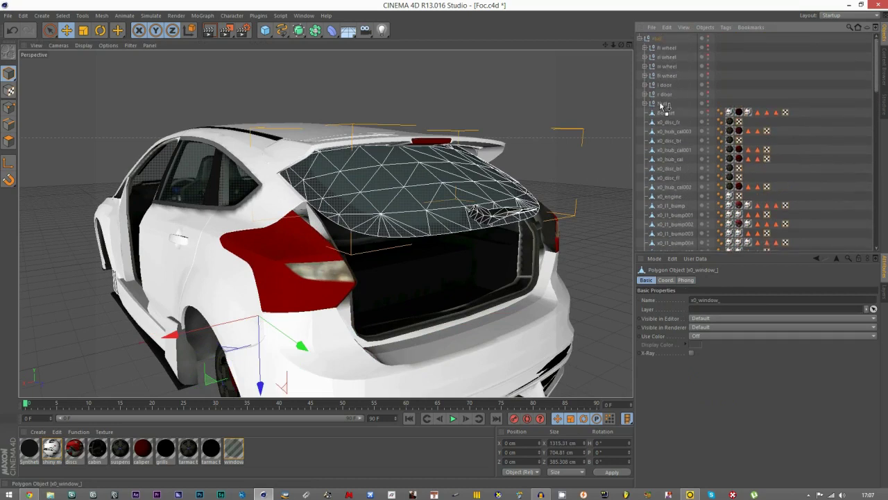
left_click_drag(661, 106, 661, 106)
left_click(758, 73)
left_click_drag(621, 45, 371, 223)
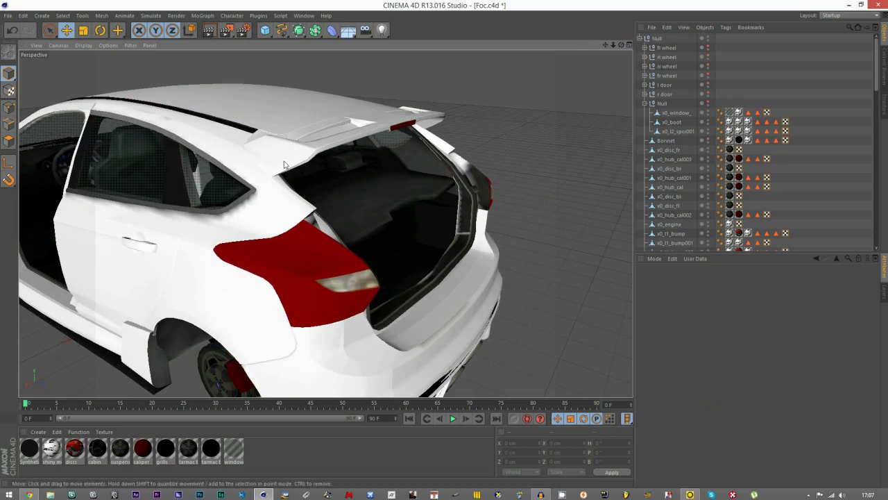
left_click_drag(622, 45, 545, 32)
Rename the null holding the tailgate parts as boot and make it visible in the viewport again.
left_click(660, 104)
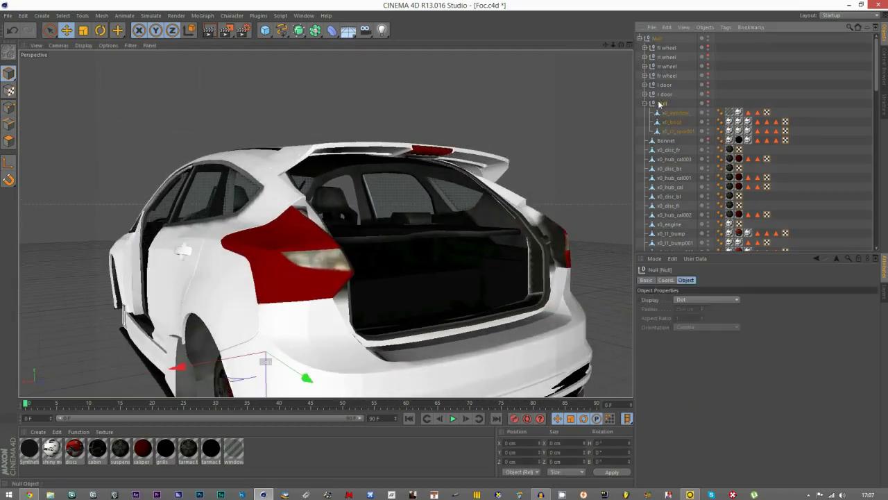
double_click(659, 102)
type("boot")
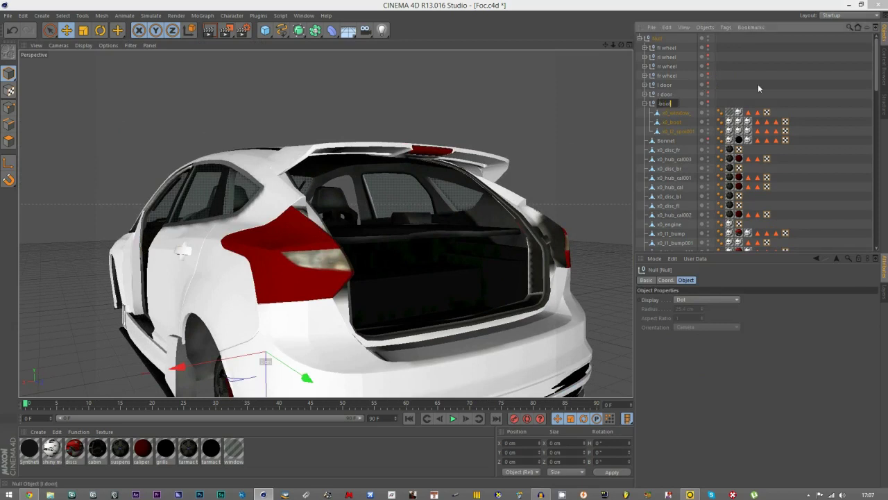
left_click(758, 86)
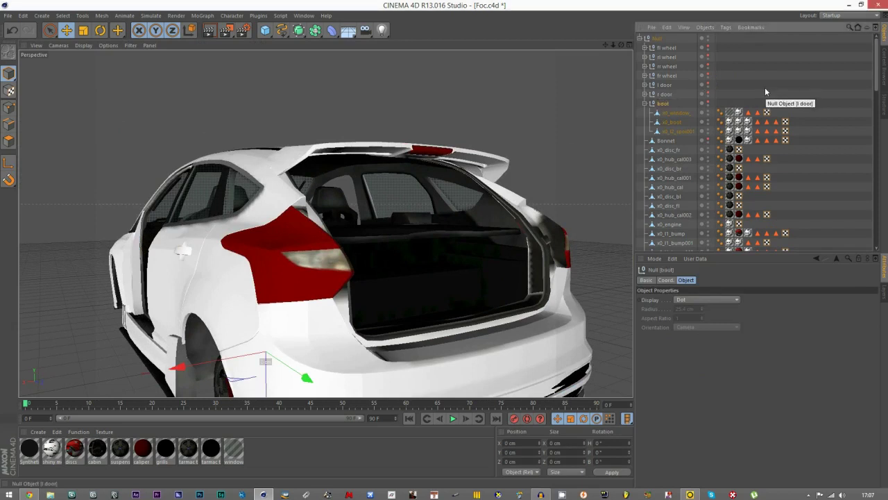
left_click(766, 92)
left_click(708, 104)
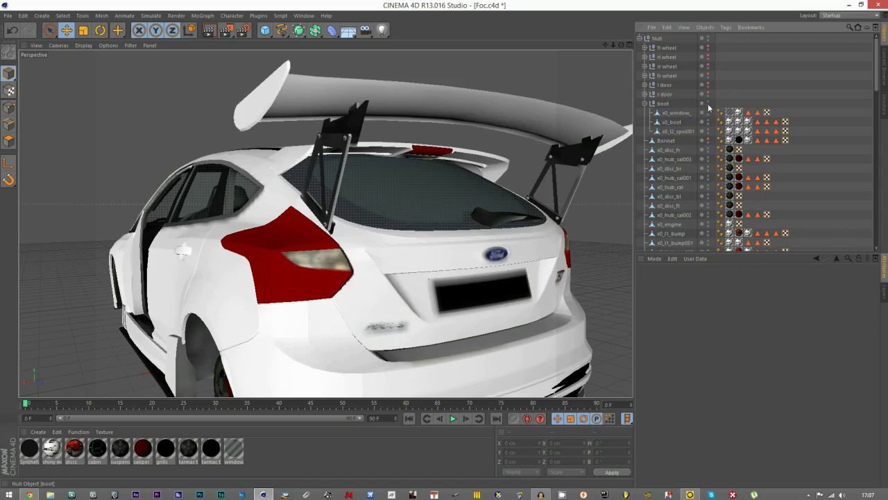
Enable axis modification and move the boot axis in the right view to the tailgate's upper edge, about Y 1517 cm, Z -1420 cm.
left_click(663, 103)
left_click(8, 163)
middle_click(294, 254)
middle_click(294, 300)
scroll(253, 286, "down", 5)
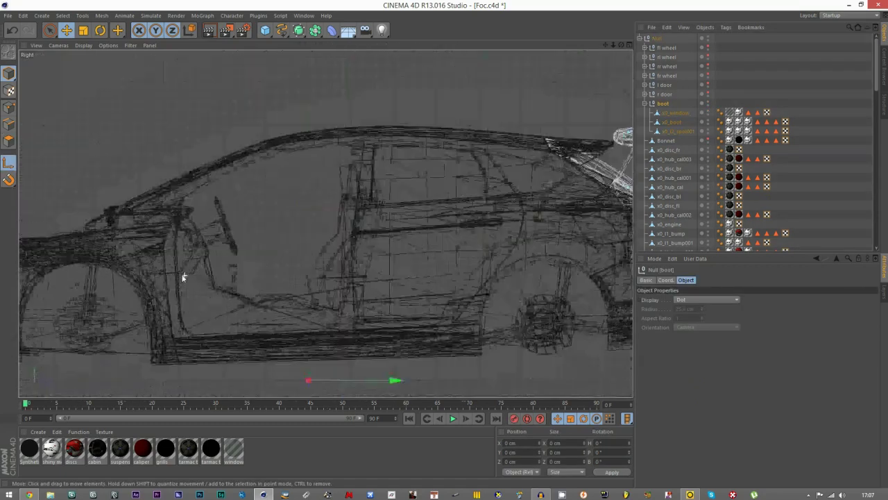
scroll(184, 278, "down", 2)
left_click_drag(326, 304, 497, 154)
scroll(497, 154, "up", 2)
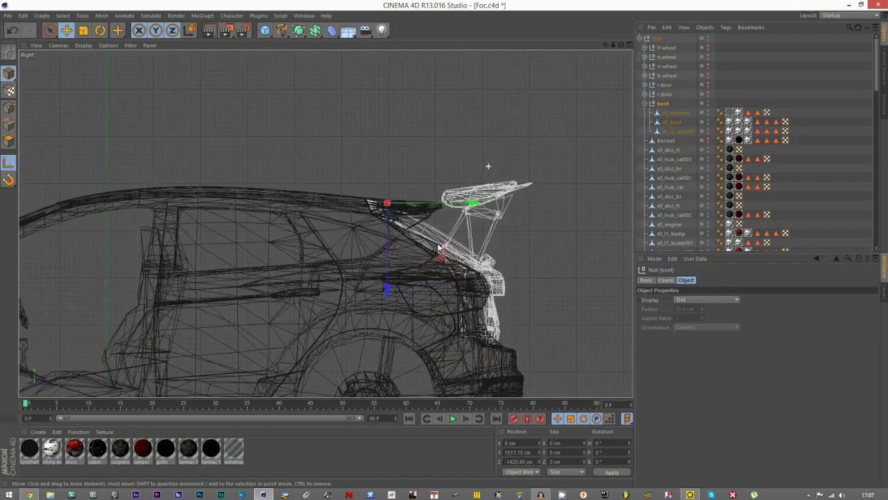
scroll(439, 248, "up", 4)
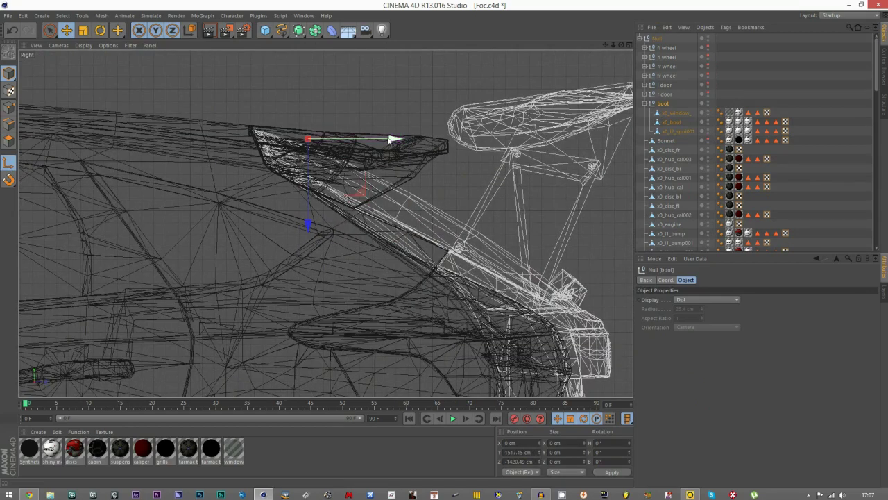
middle_click(323, 156)
middle_click(186, 147)
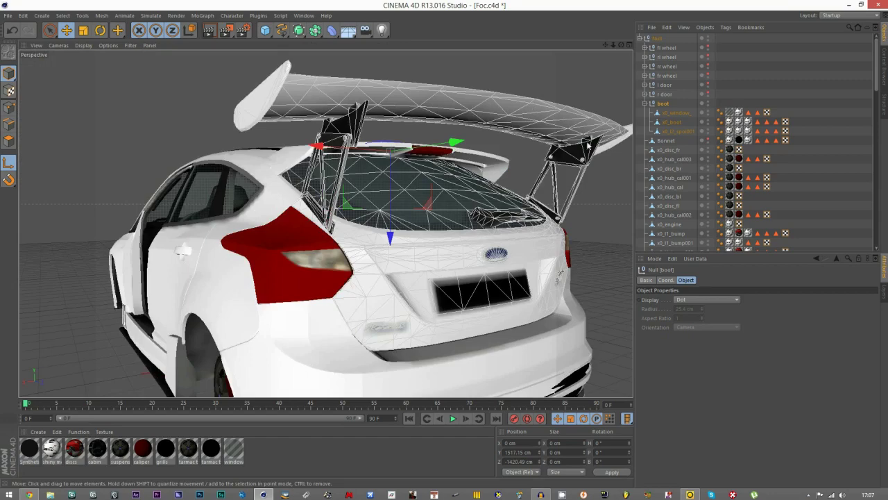
Add the roof spoiler x0_l1_spoi to the boot group and collapse the group.
left_click_drag(622, 45, 302, 145)
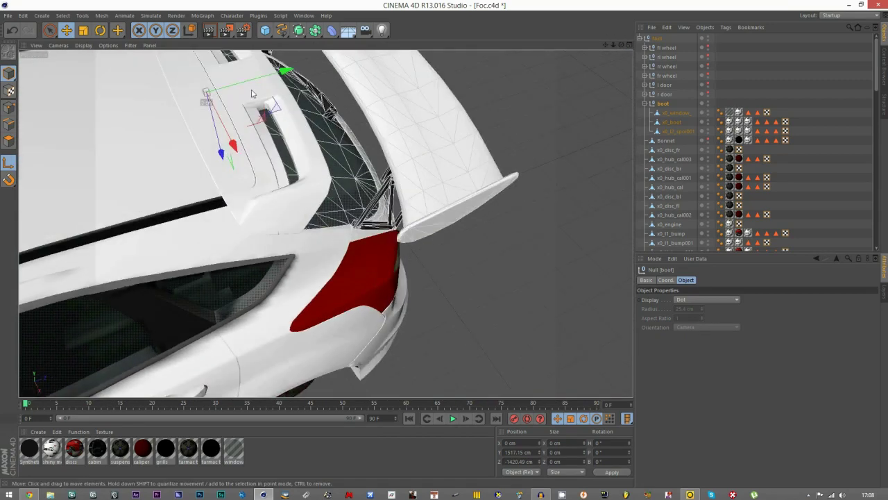
left_click_drag(622, 45, 256, 144)
left_click(308, 167)
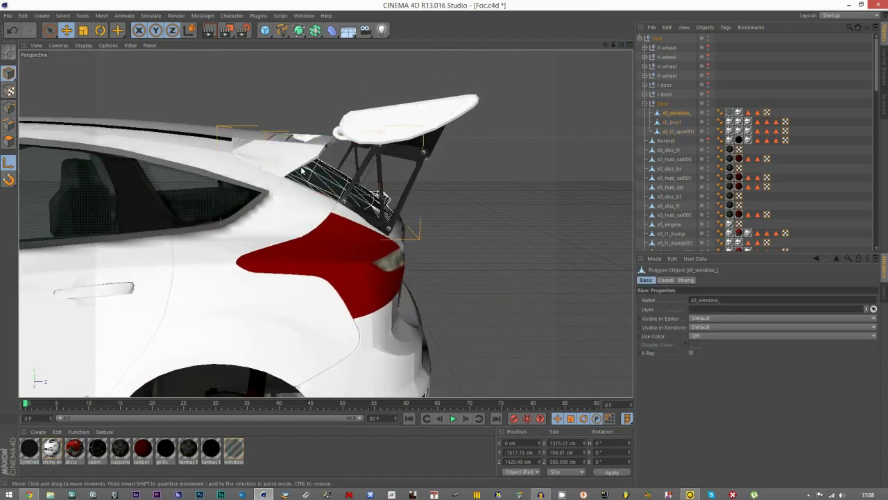
left_click(316, 144)
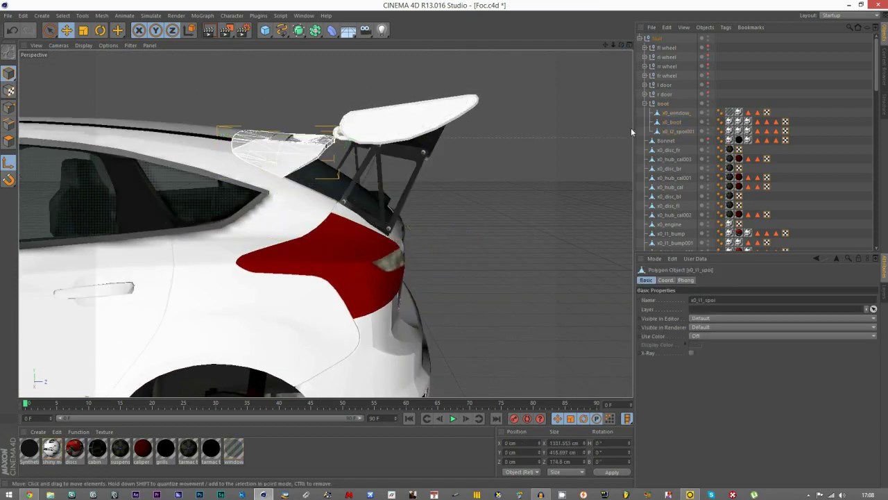
scroll(666, 153, "down", 6)
left_click_drag(669, 27, 660, 83)
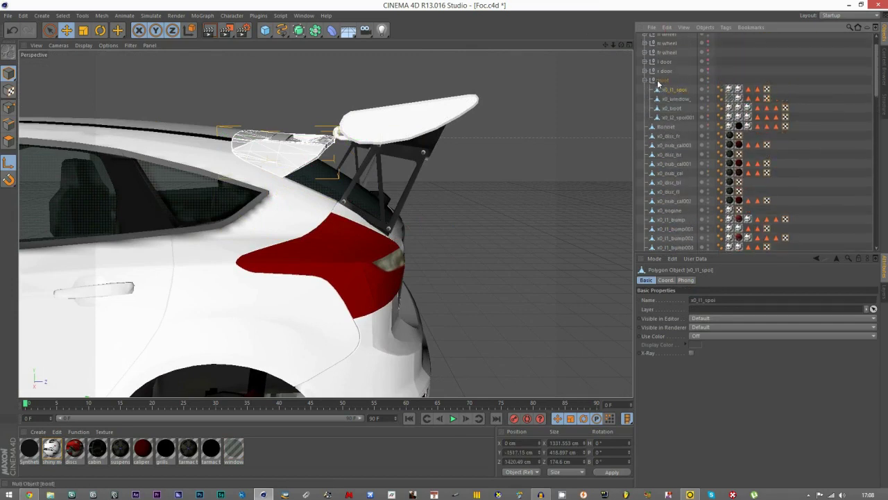
left_click(645, 80)
Move the boot axis to the roof spoiler's front edge, about Y 1403 cm, Z -1437 cm, and end axis modification.
left_click(662, 81)
middle_click(340, 223)
middle_click(247, 309)
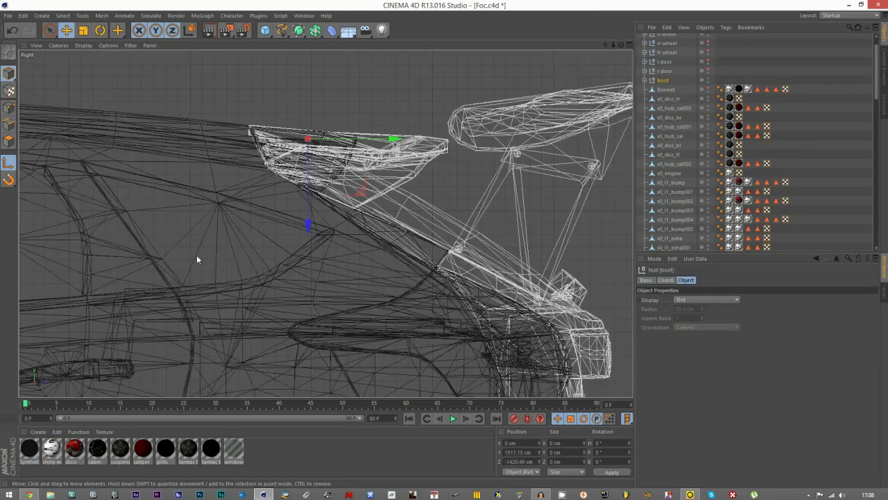
left_click_drag(322, 164, 267, 157)
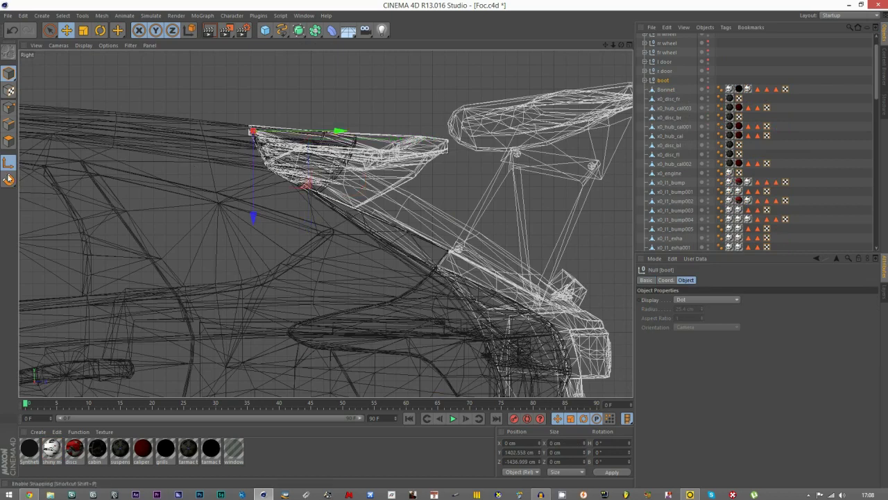
middle_click(132, 182)
middle_click(132, 180)
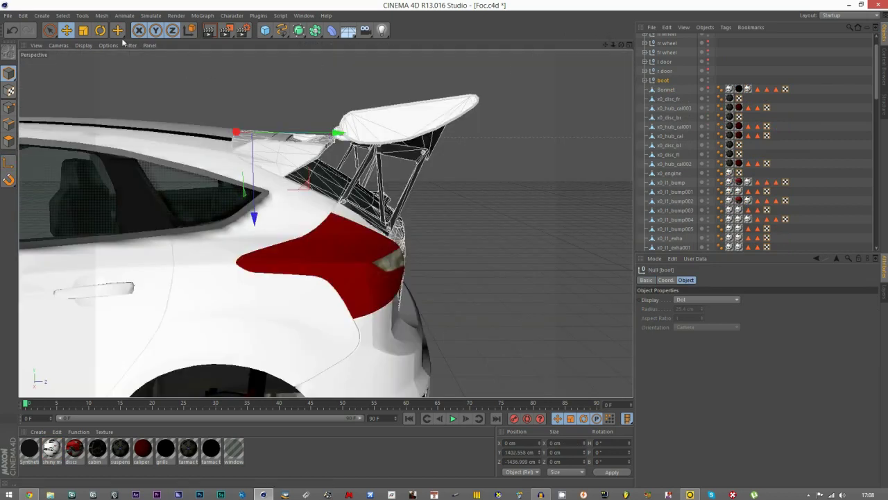
Rotate the boot open about 72° around its hinge axis, inspect it from several sides, and undo the rotation.
left_click(101, 30)
scroll(300, 91, "down", 6)
left_click_drag(333, 99, 272, 73)
left_click_drag(621, 45, 648, 85)
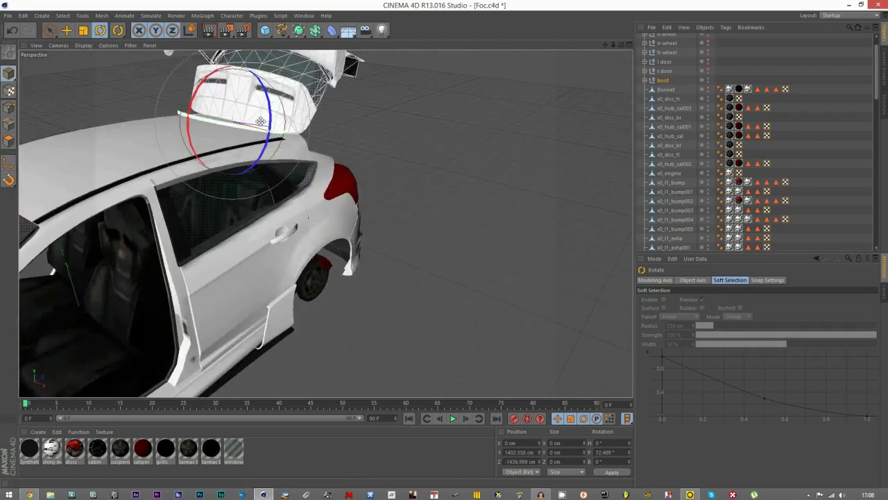
left_click_drag(622, 45, 562, 15)
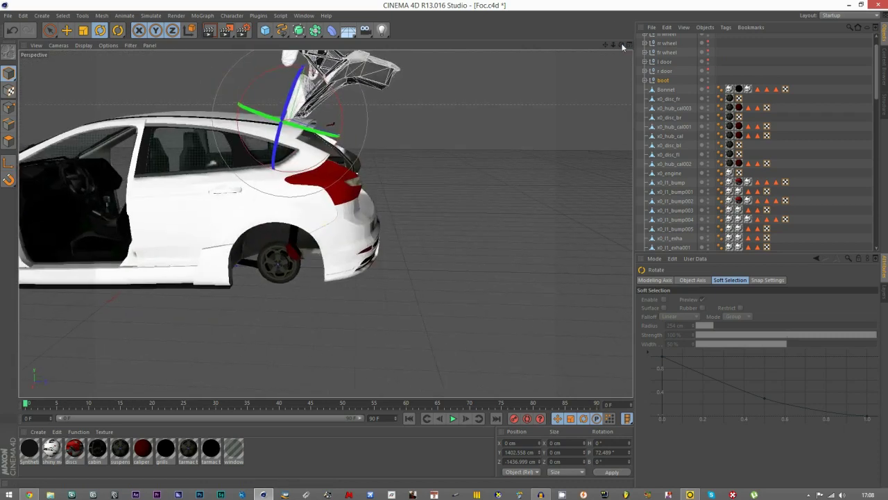
key("ctrl+z")
Rotate the boot open about 31° and further to about 59° as a check, and undo both rotations.
left_click_drag(338, 98, 469, 147)
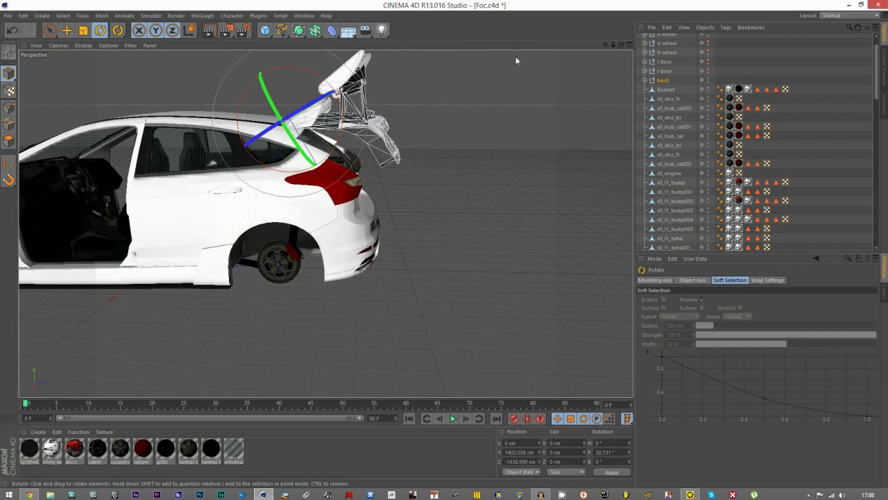
mouse_move(621, 45)
left_mouse_down()
mouse_move(479, 46)
mouse_move(465, 77)
mouse_move(620, 43)
left_mouse_up()
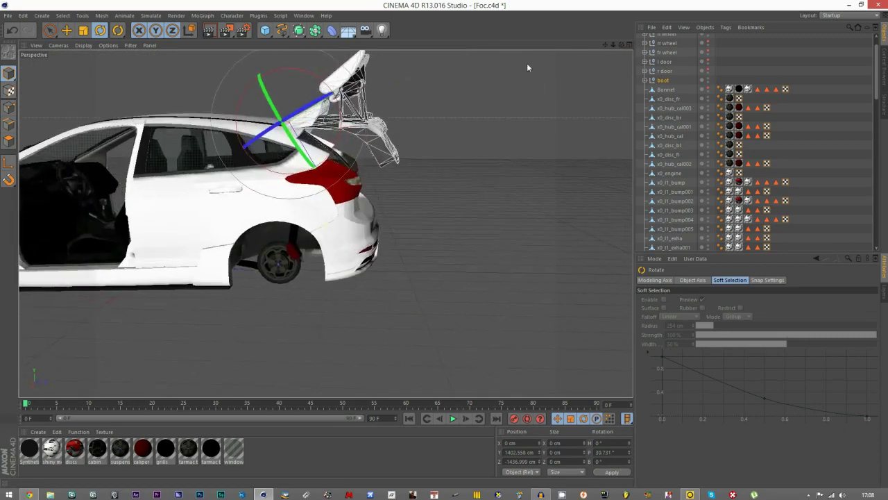
left_click_drag(297, 67, 270, 68)
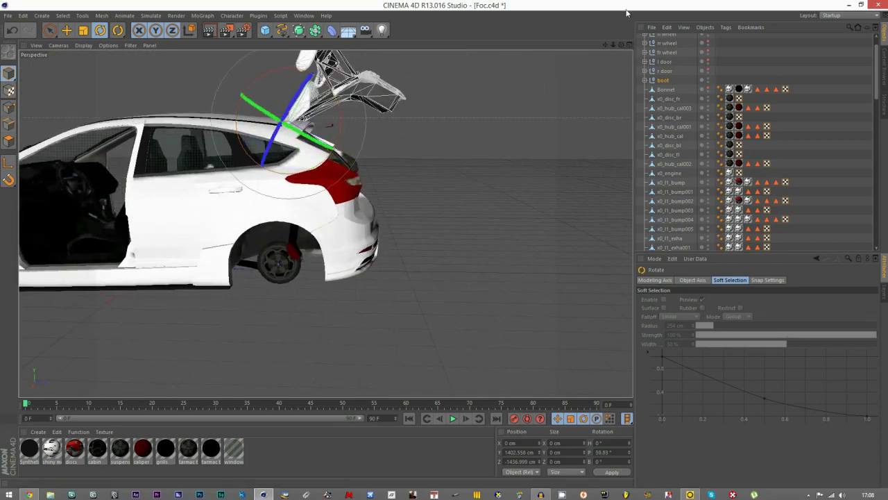
left_click_drag(621, 45, 533, 44)
key("ctrl+z")
key("ctrl+z")
Deselect the boot group, return to the Move tool and bring the front side of the car into view.
left_click(644, 84)
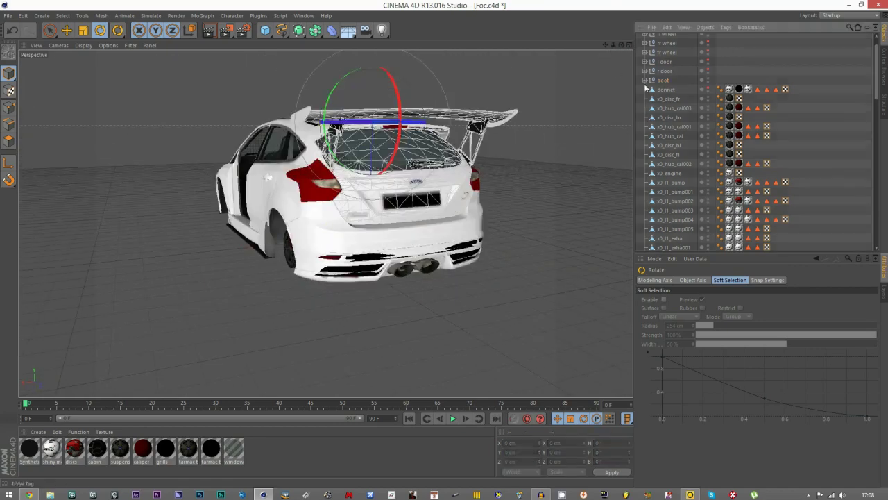
left_click_drag(622, 46, 718, 45)
scroll(566, 150, "down", 4)
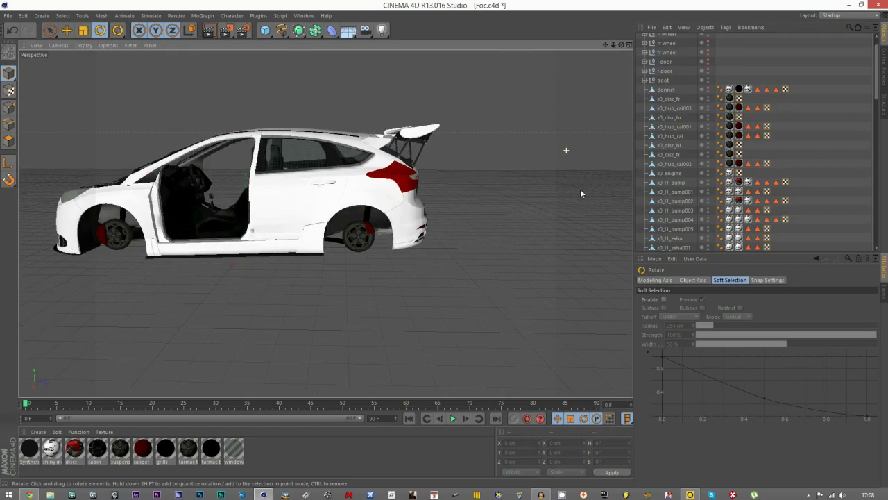
left_click(67, 36)
scroll(111, 132, "up", 3)
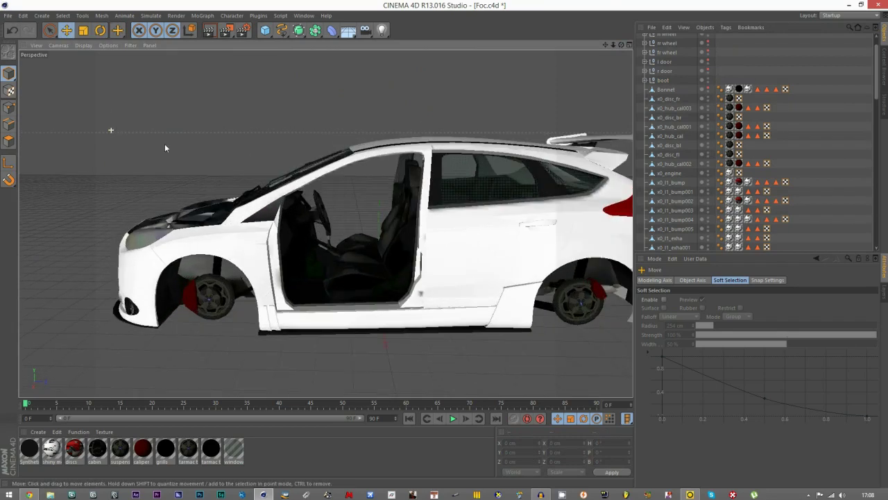
Hide the boot group and examine the windscreen wipers from the front and the side.
double_click(708, 79)
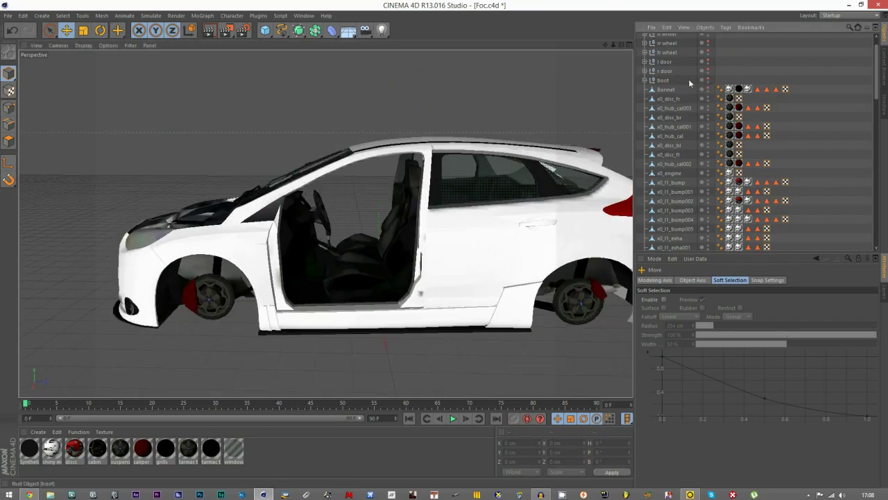
left_click_drag(622, 45, 138, 285)
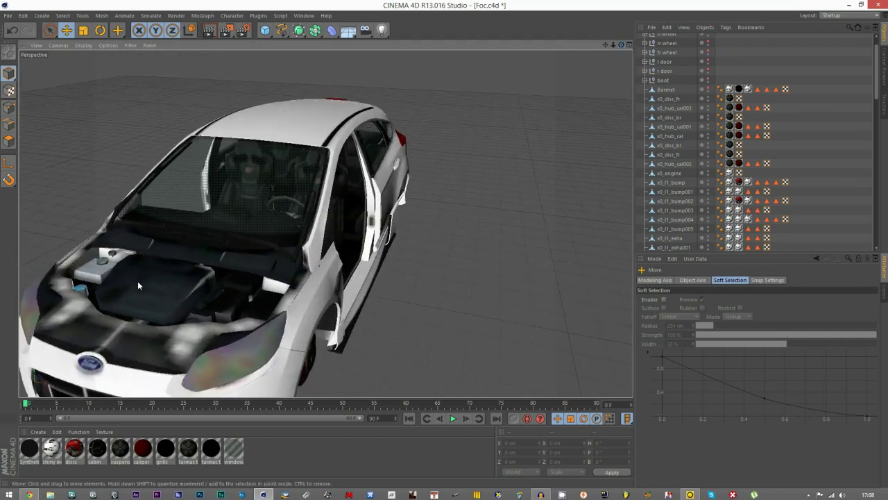
scroll(138, 286, "up", 1)
scroll(466, 254, "down", 1)
scroll(248, 232, "up", 3)
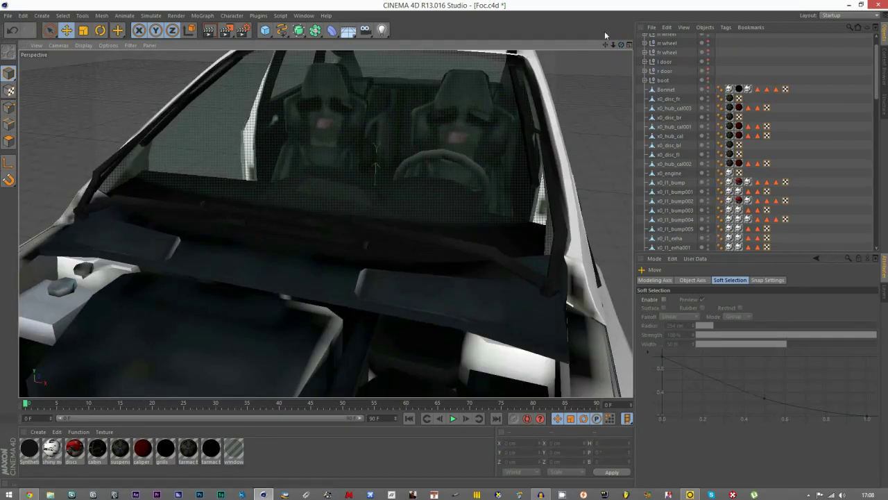
left_click_drag(622, 45, 425, 11)
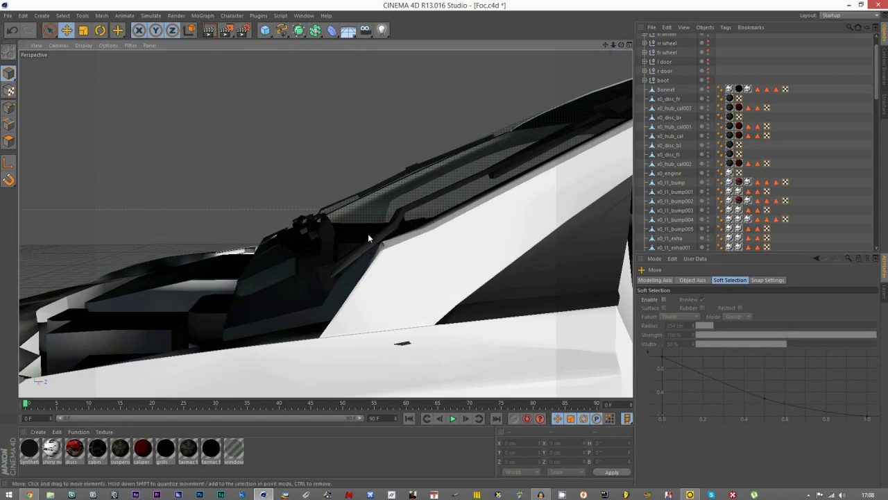
left_click_drag(622, 45, 736, 77)
left_click_drag(622, 46, 644, 37)
left_click_drag(326, 223, 501, 193)
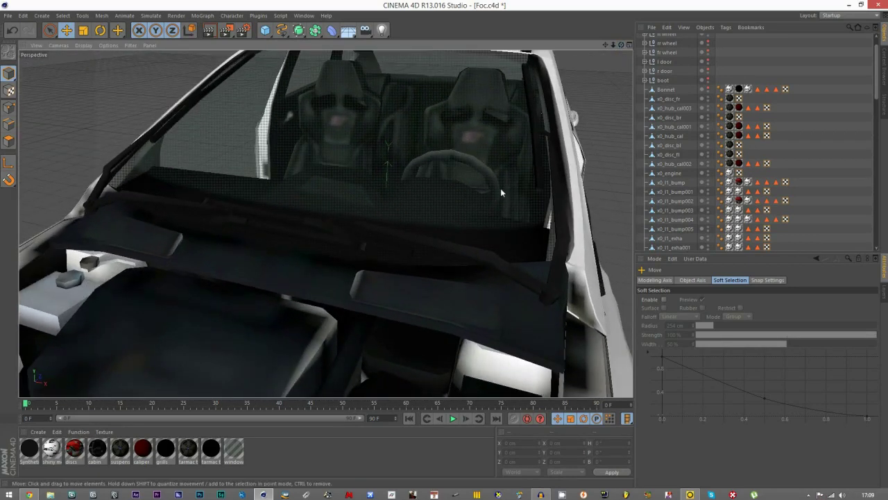
Delete the duplicate raised wipers at both edges of the windscreen, including x0_wiper_f005, leaving the lowered pair.
left_click(536, 177)
key("Delete")
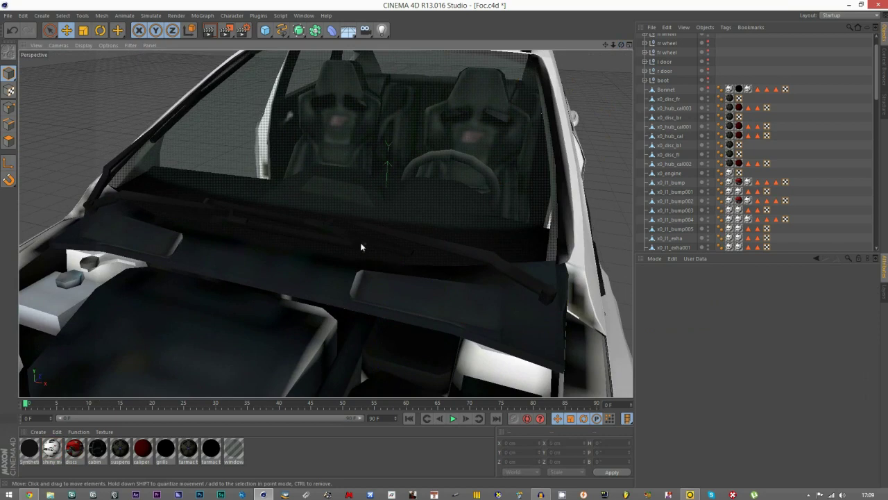
left_click(111, 180)
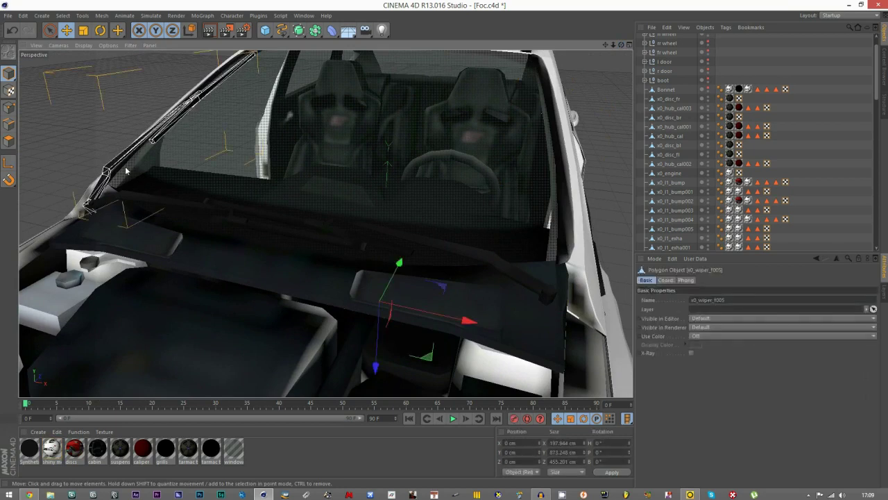
key("Delete")
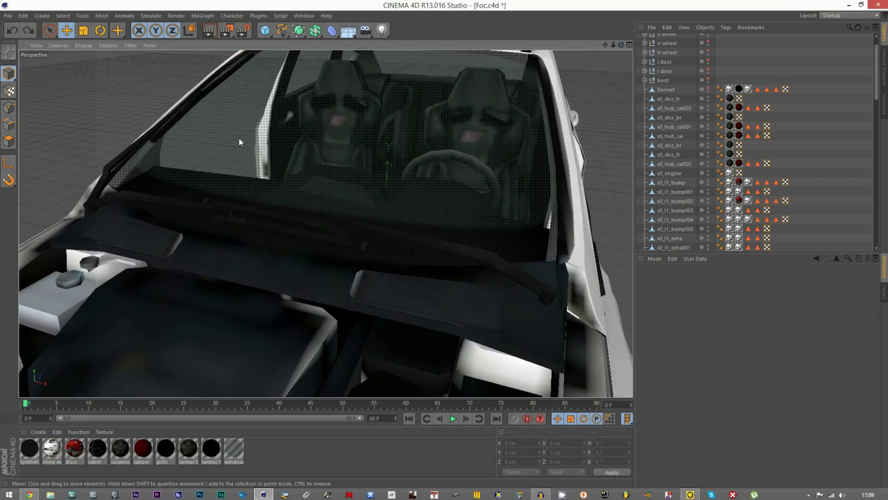
left_click(126, 160)
key("Delete")
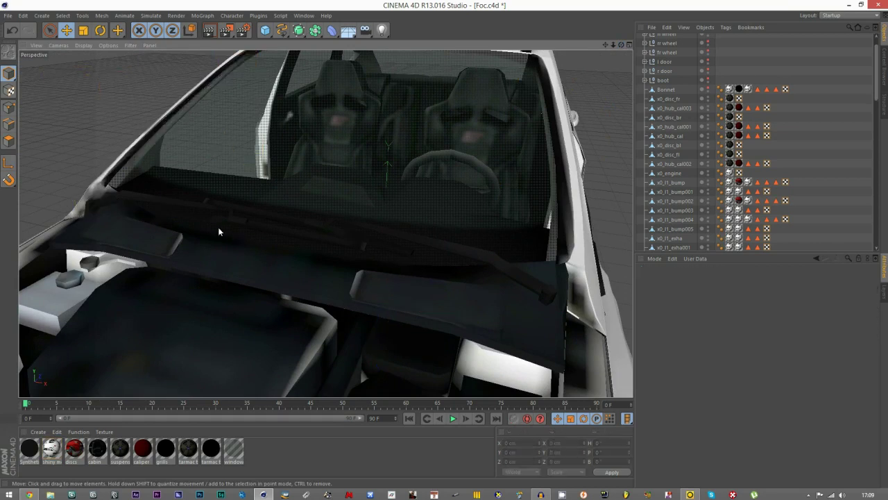
Select x0_wiper_f and x0_wiper_f003 together and move them directly below Bonnet in the object hierarchy.
left_click(219, 212)
left_click(449, 242)
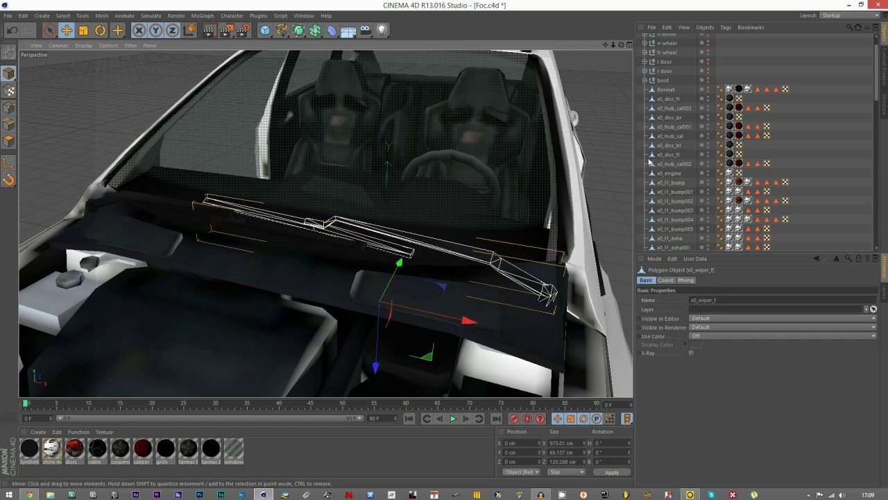
scroll(809, 80, "up", 2)
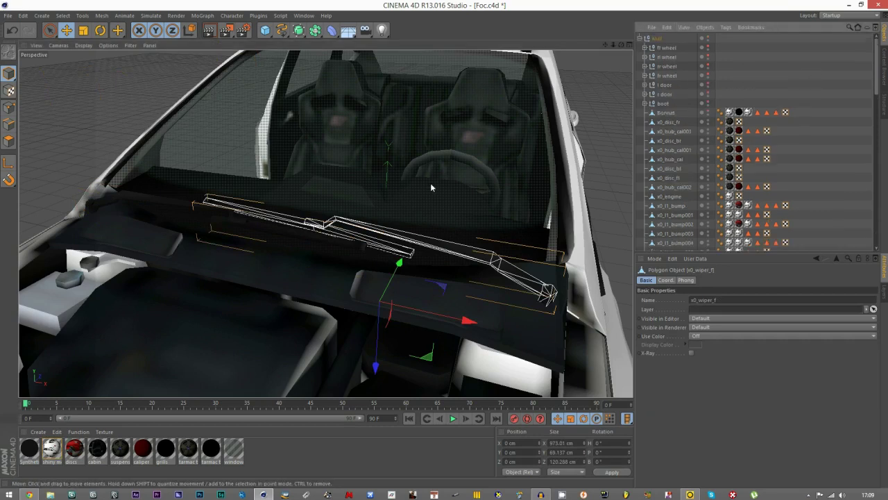
scroll(694, 167, "down", 4)
left_click(133, 201, "shift")
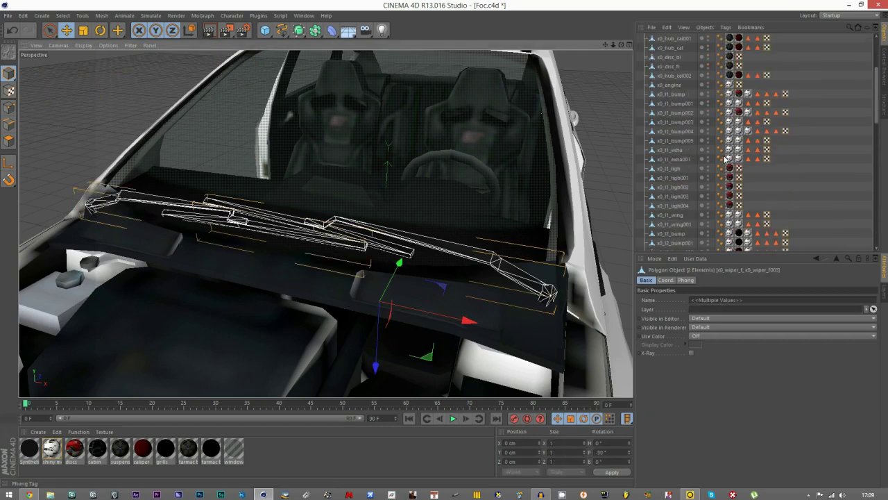
scroll(714, 170, "down", 15)
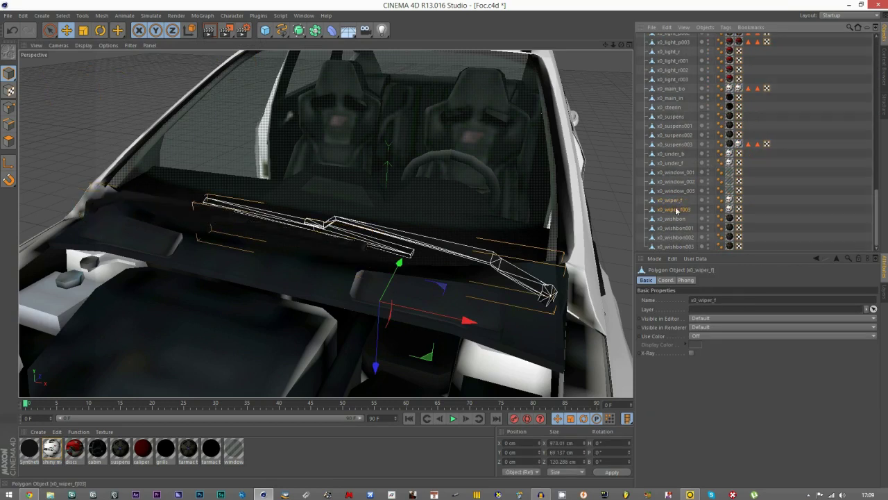
scroll(677, 40, "up", 10)
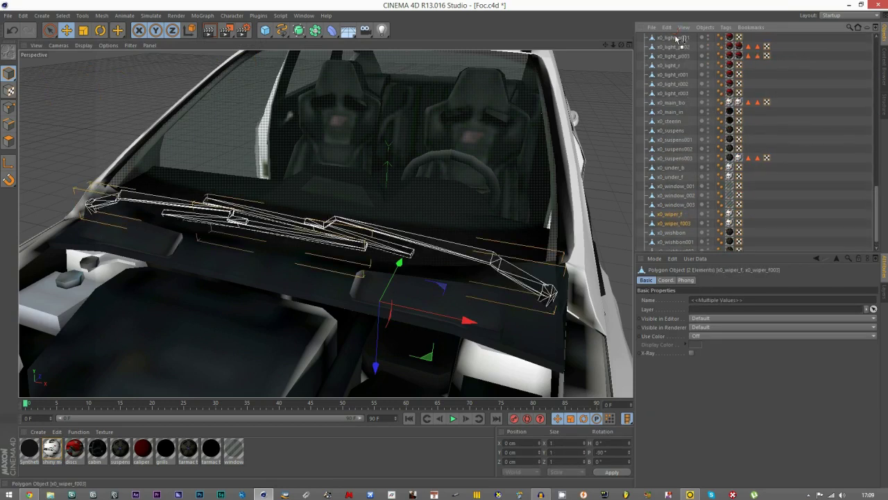
scroll(678, 41, "up", 4)
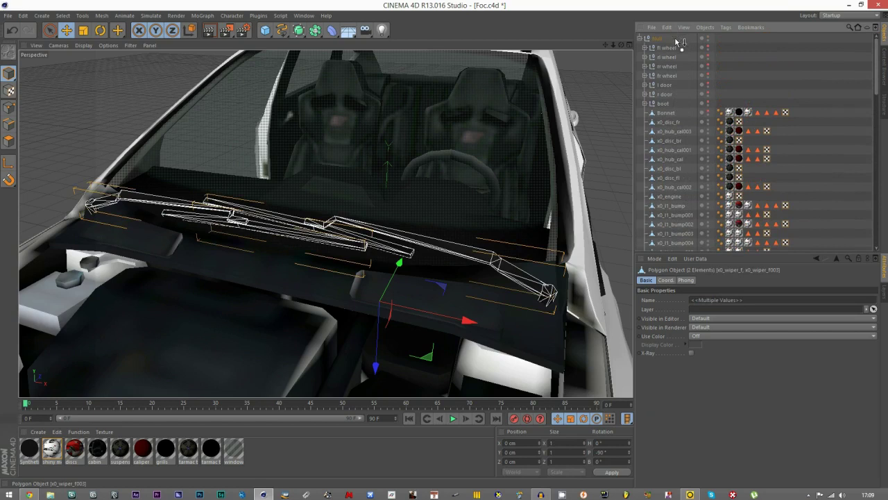
left_click_drag(663, 119, 664, 122)
left_click(777, 141)
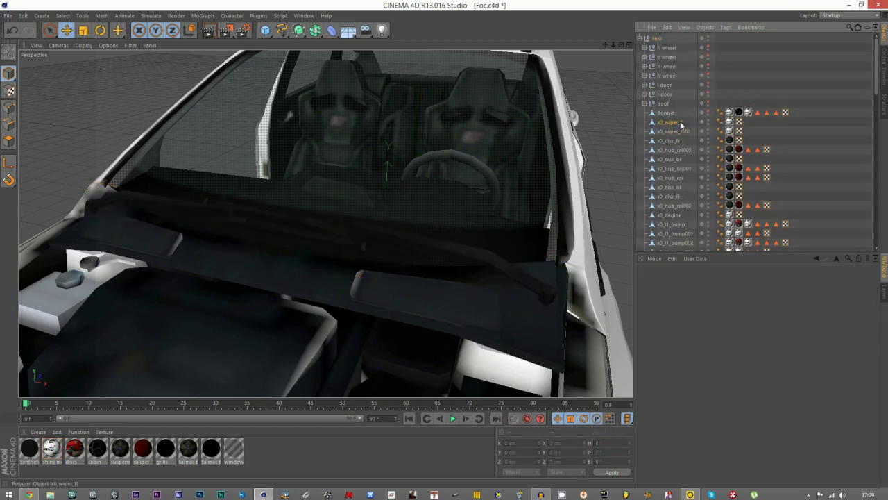
In axis mode, move both wipers' axes to the windscreen base in the side view, about Y 975 cm, Z -1186 cm.
left_click(674, 123)
middle_click(312, 198)
middle_click(184, 299)
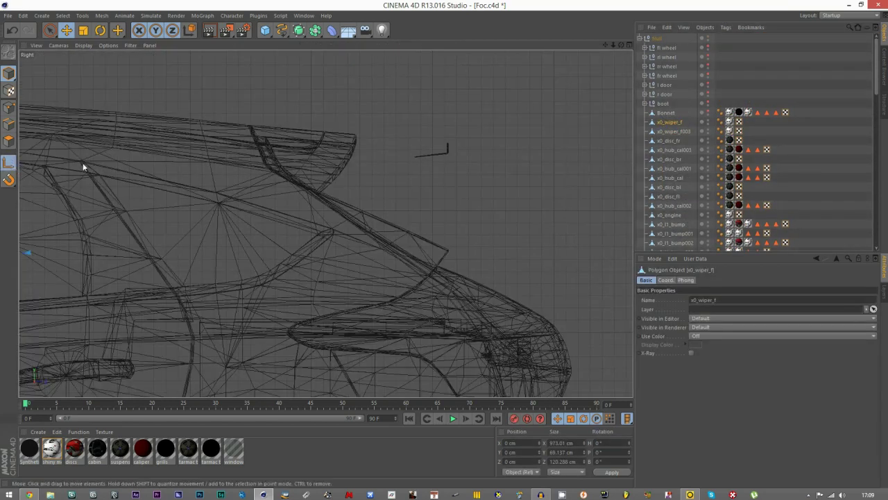
scroll(565, 204, "down", 11)
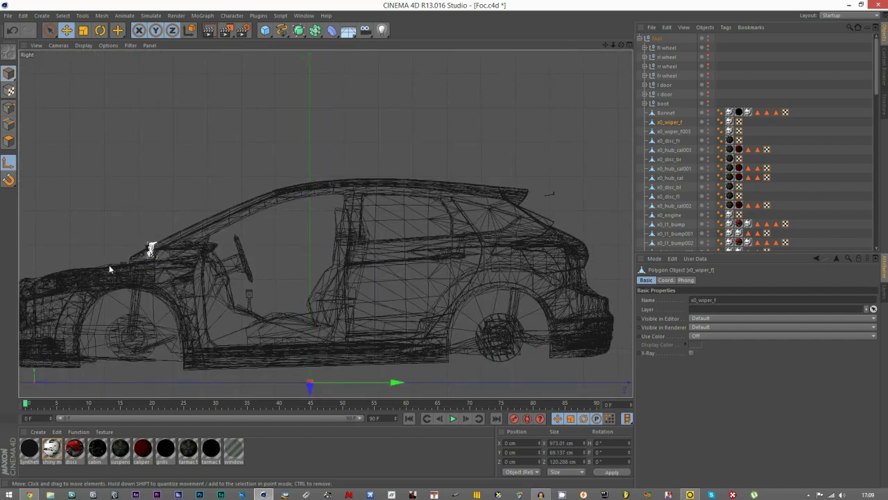
scroll(111, 268, "up", 1)
left_click(672, 131, "ctrl")
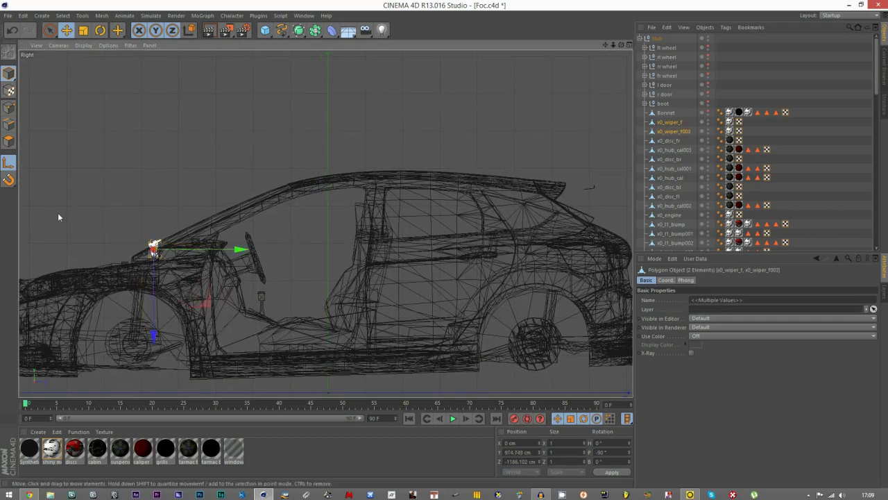
scroll(58, 214, "up", 3)
middle_click_drag(59, 214, 135, 280, "alt")
scroll(305, 386, "up", 2)
scroll(339, 378, "up", 3)
left_click(540, 183)
middle_click(540, 183)
middle_click(271, 178)
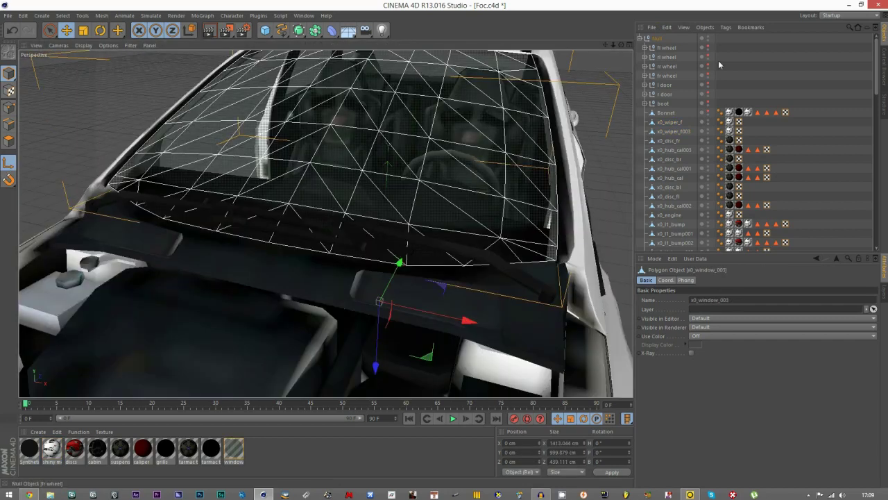
Move the x0_wiper_f axis sideways onto its arm's pivot and refine it from above, to about X 693 cm, Y -1184 cm.
left_click(666, 122)
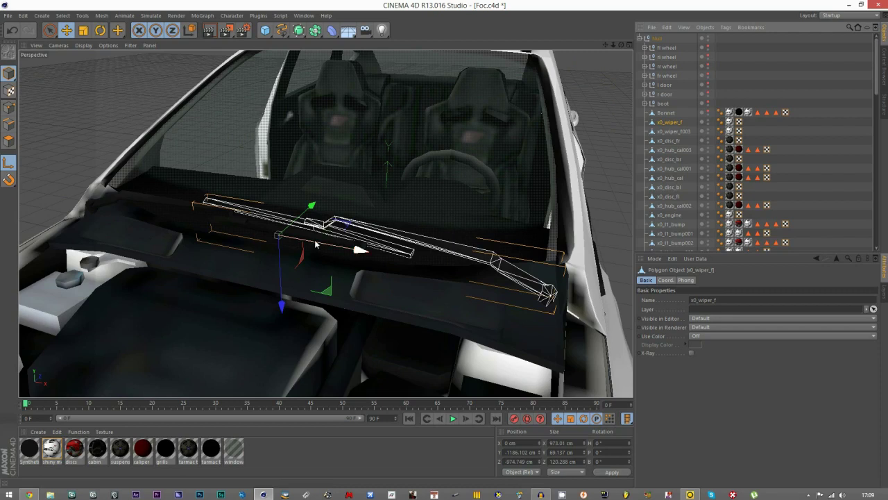
left_click_drag(316, 243, 583, 317)
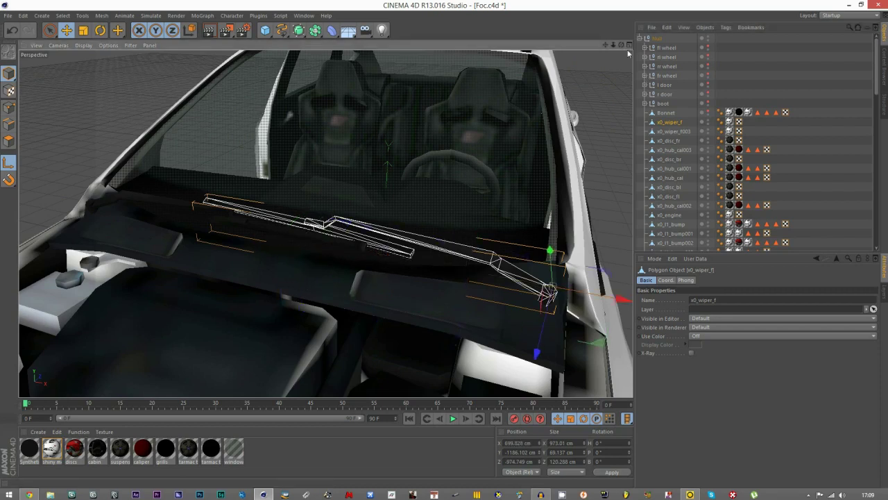
left_click_drag(607, 45, 618, 53)
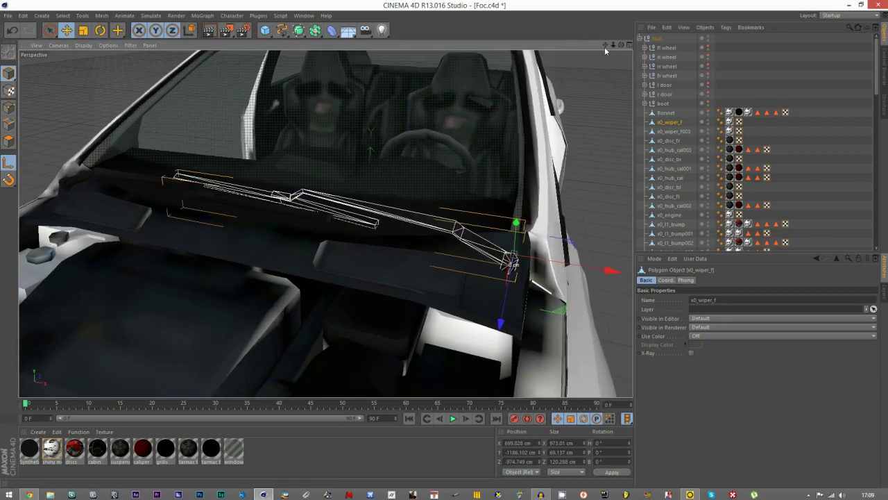
middle_click(503, 123)
middle_click(446, 93)
scroll(427, 352, "up", 4)
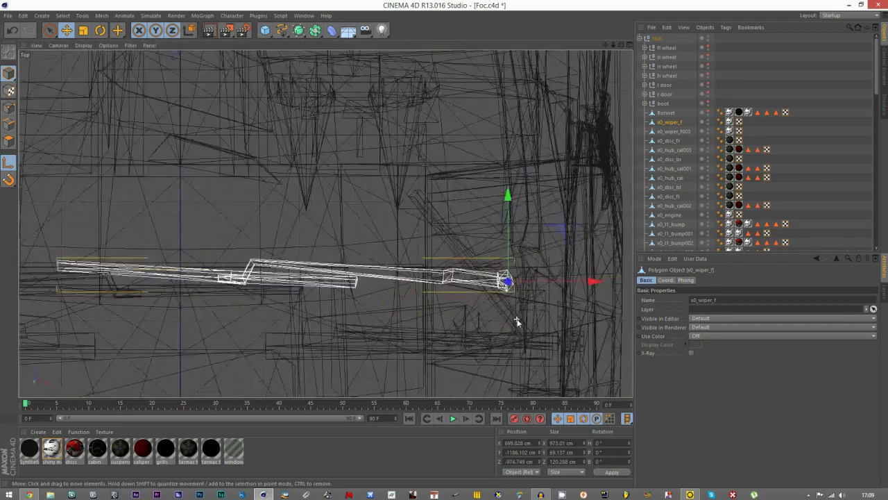
scroll(519, 314, "up", 3)
scroll(519, 312, "up", 3)
left_click_drag(521, 175, 510, 171)
Move the x0_wiper_f003 axis onto its arm's pivot in the top view, to about X -697 cm, Y -1184 cm.
left_click(667, 132)
scroll(520, 215, "down", 7)
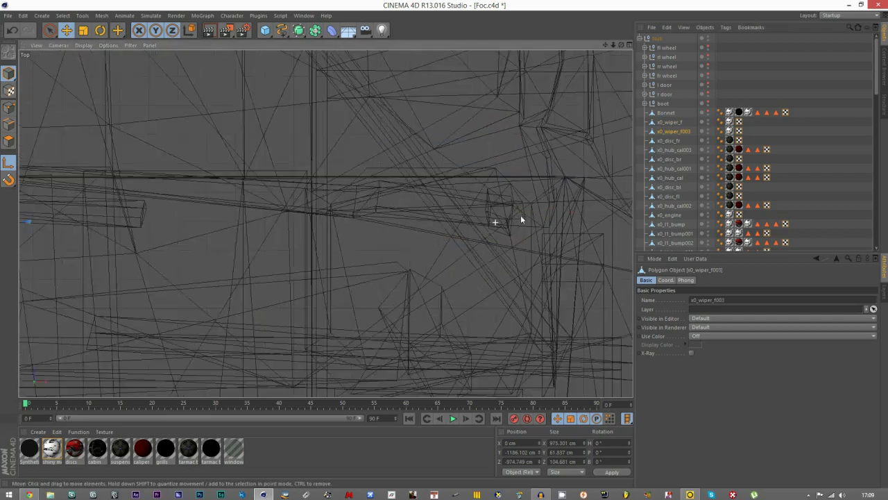
left_click_drag(236, 246, 25, 262)
scroll(25, 262, "up", 8)
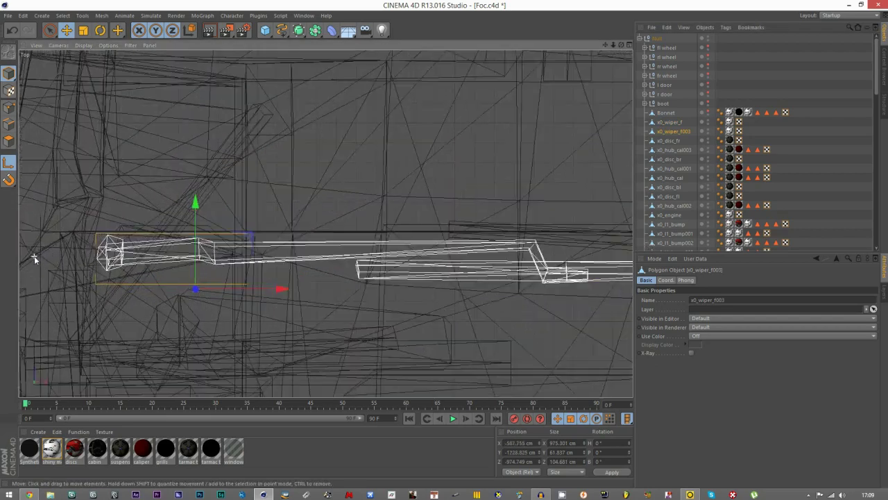
left_click_drag(363, 288, 161, 203)
middle_click(220, 203)
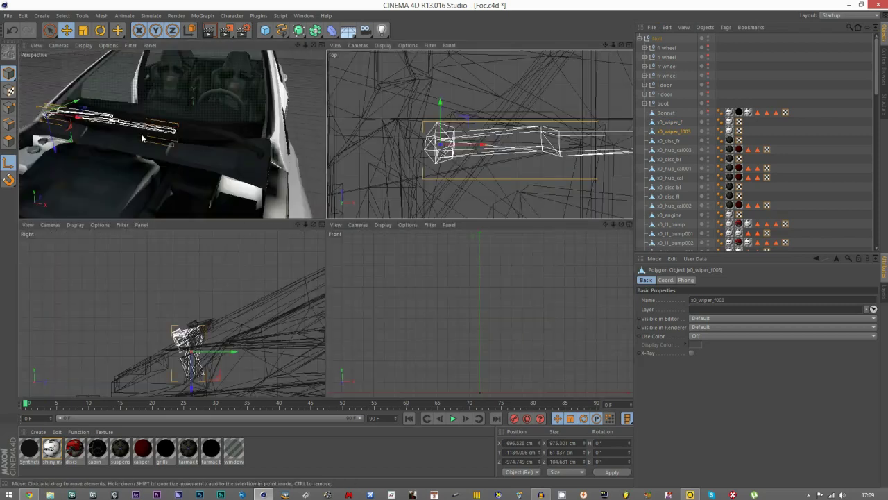
middle_click(152, 137)
Rotate the x0_wiper_f003 axis about 19° in the side direction to match the windscreen's slope.
left_click(99, 30)
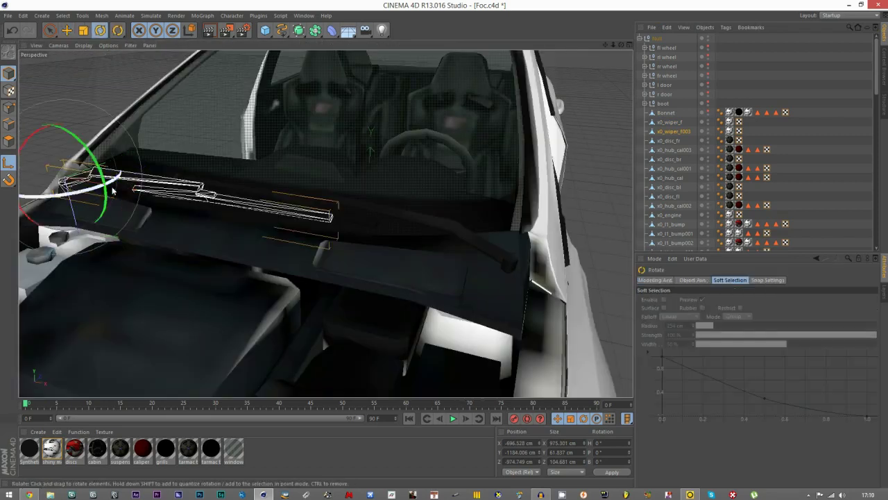
scroll(469, 270, "down", 2)
scroll(46, 195, "up", 8)
scroll(116, 188, "up", 3)
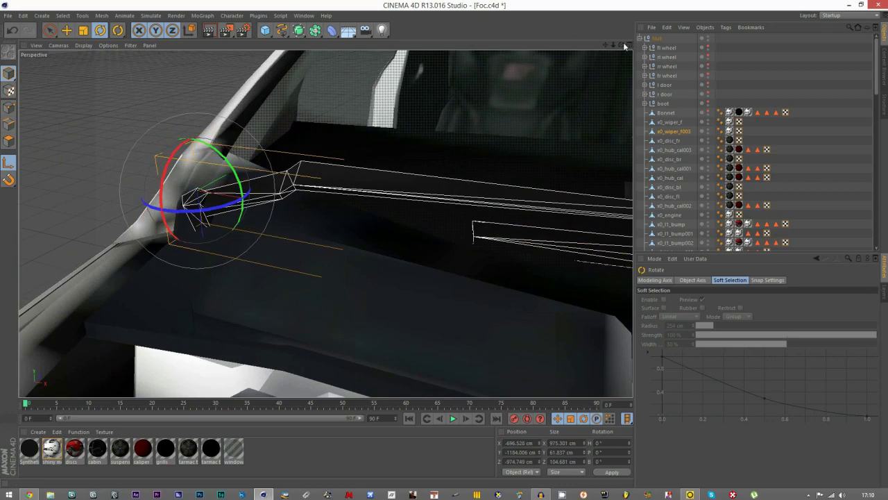
left_click_drag(622, 45, 757, 20)
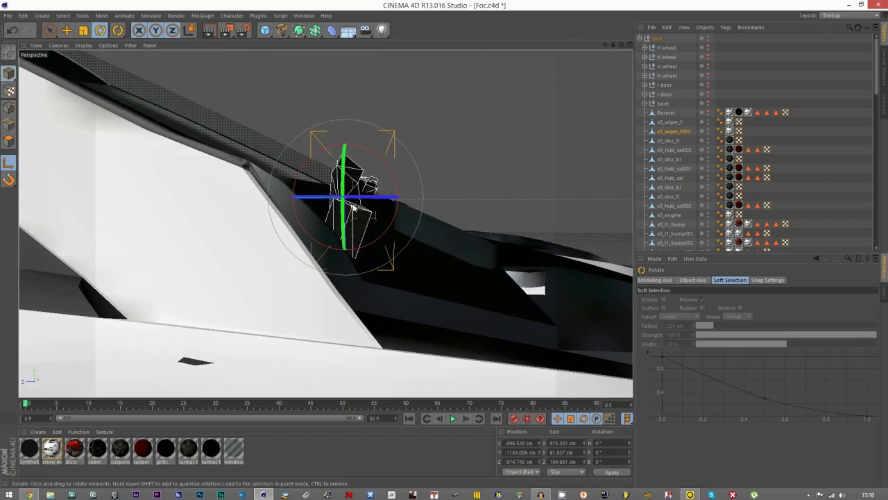
left_click_drag(358, 197, 360, 198)
left_click_drag(360, 147, 373, 154)
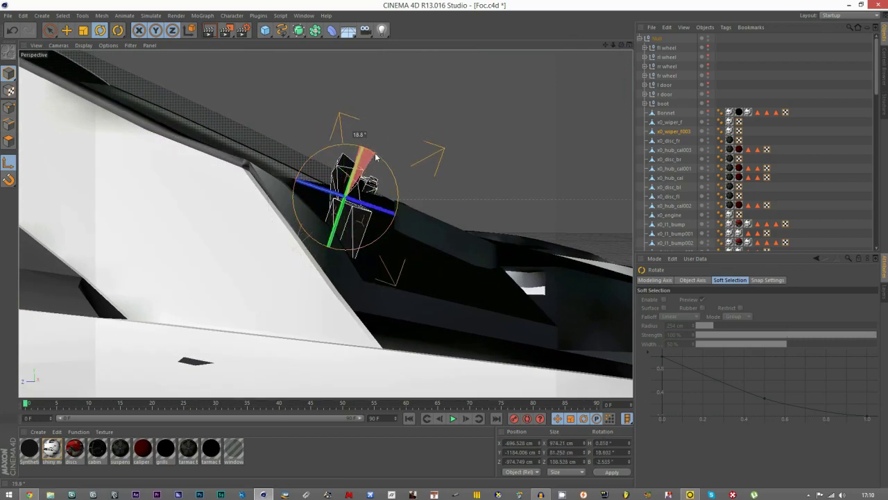
Fine-tune the x0_wiper_f003 axis onto the pivot head, at about X -698 cm, Y -1192 cm, Z -972 cm.
mouse_move(621, 45)
left_mouse_down()
mouse_move(541, 67)
mouse_move(529, 100)
left_mouse_up()
left_click(65, 32)
right_click_drag(150, 305, 190, 326, "alt")
left_click_drag(190, 326, 219, 310, "alt")
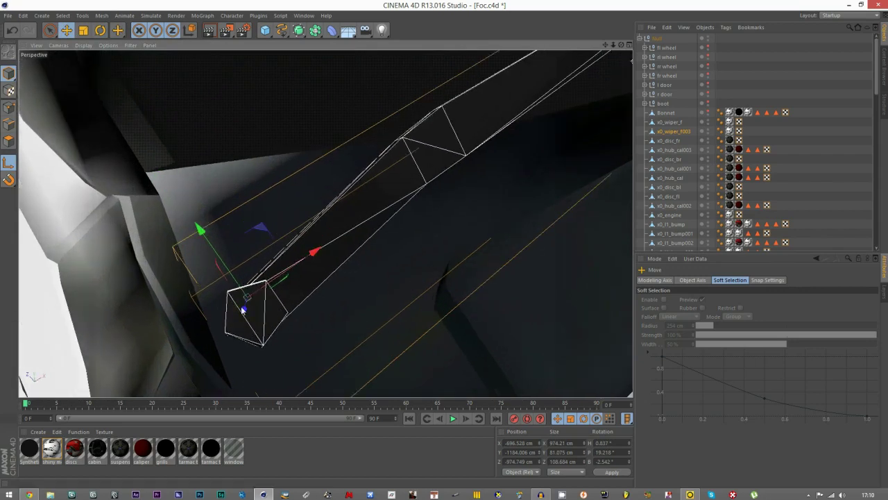
left_click_drag(266, 237, 272, 246)
right_click_drag(152, 221, 140, 295, "alt")
scroll(141, 298, "down", 2)
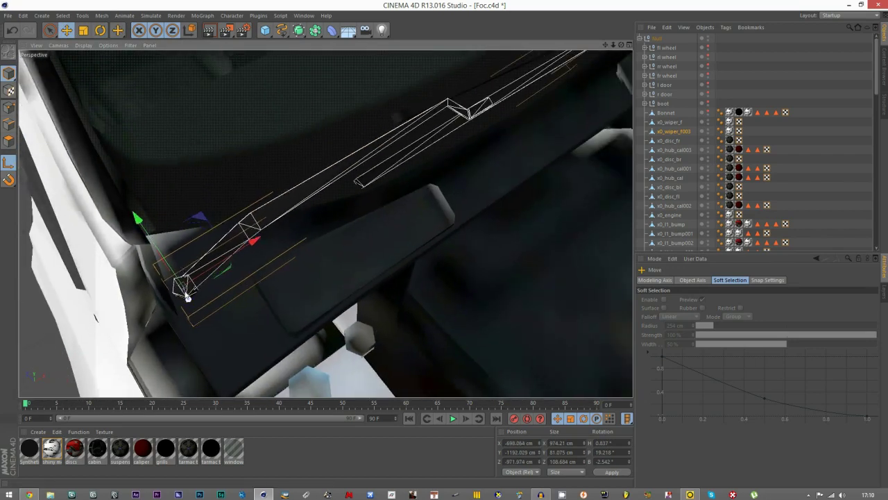
scroll(165, 310, "down", 5)
scroll(379, 139, "up", 5)
Rotate the x0_wiper_f axis about 18° to match the windscreen's slope, and return to the Move tool.
left_click(670, 122)
mouse_move(488, 119)
right_mouse_down("alt")
mouse_move(511, 148)
mouse_move(604, 77)
right_mouse_up("alt")
left_click_drag(622, 46, 480, 71)
scroll(282, 88, "down", 3)
scroll(477, 287, "up", 1)
scroll(477, 287, "up", 1)
left_click_drag(621, 46, 617, 7)
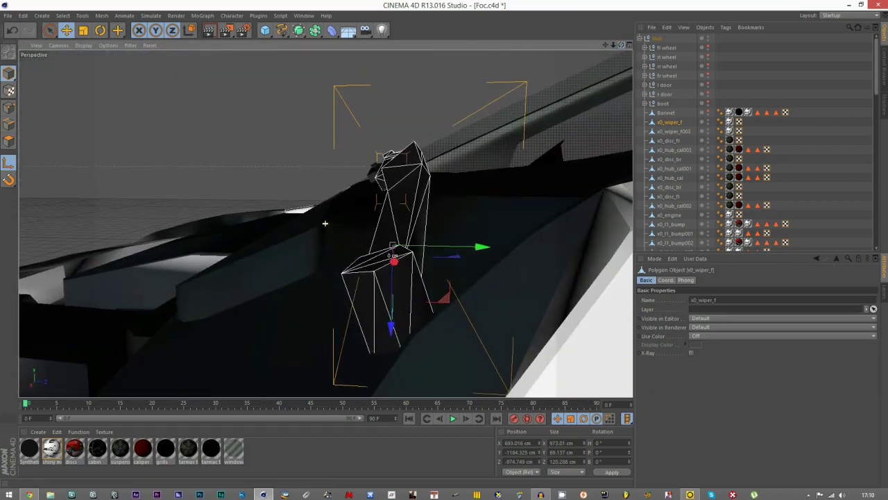
left_click(101, 31)
left_click_drag(390, 193, 365, 194)
left_click(66, 33)
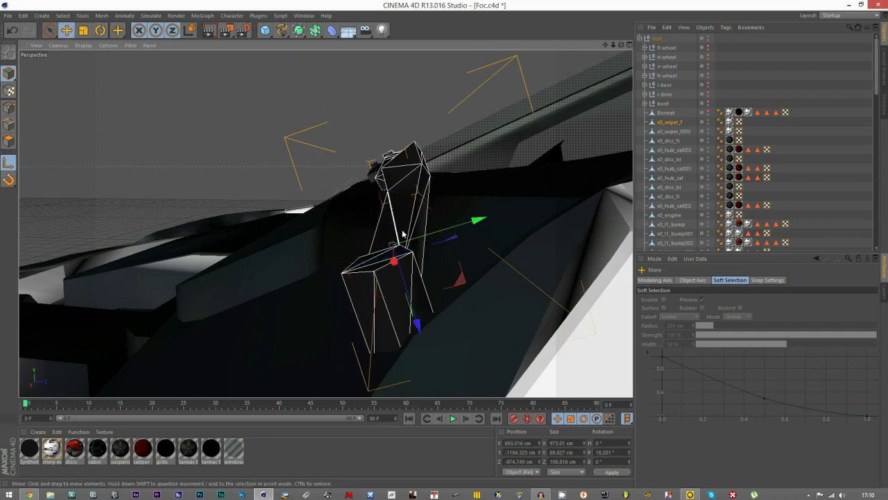
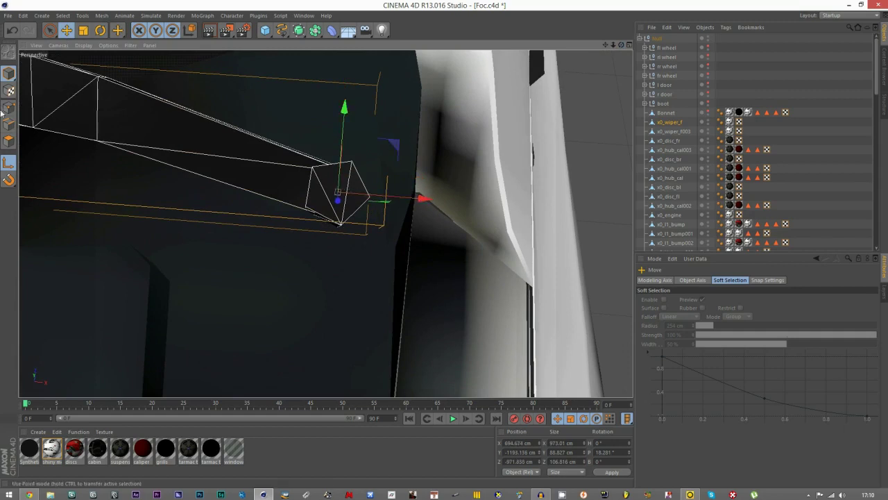
Turn off axis editing for the x0_wiper_f wiper and undo its accidental shift.
left_click(9, 163)
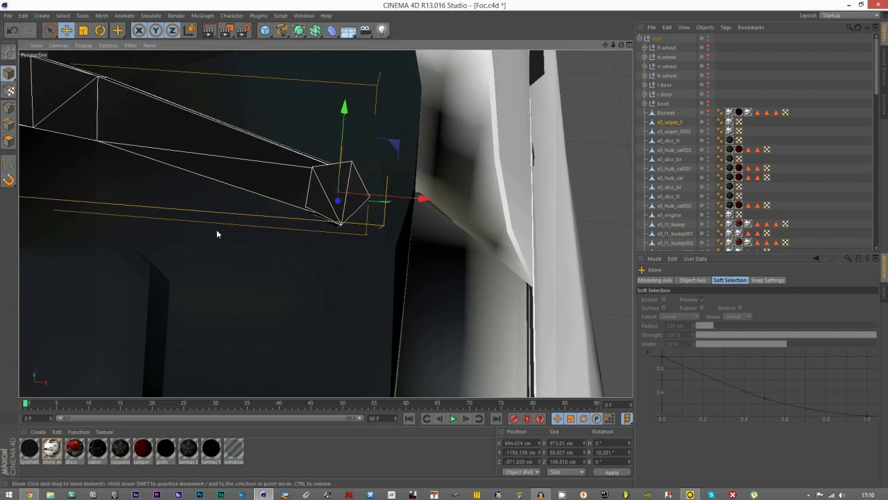
scroll(217, 231, "down", 5)
scroll(443, 248, "down", 3)
left_click_drag(620, 46, 618, 102)
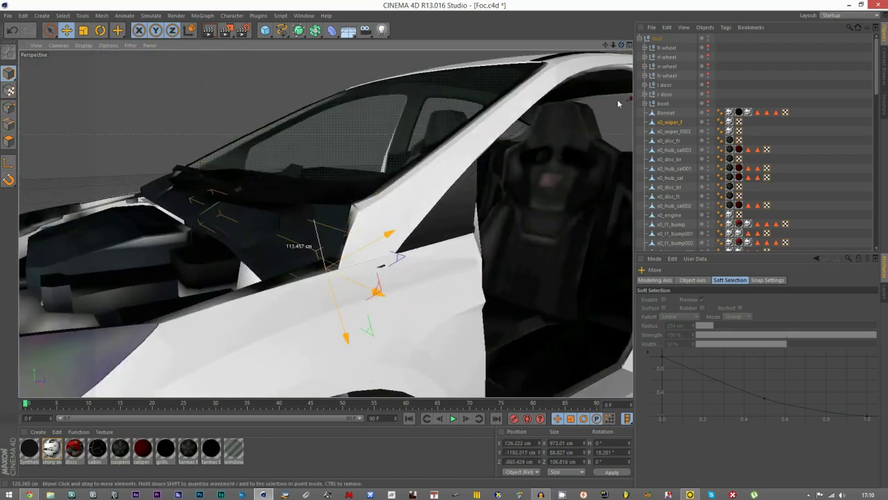
key("ctrl+z")
Try rotating the x0_wiper_f wiper about 70° up the windscreen around its pivot, and undo the rotation.
left_click_drag(606, 46, 621, 148)
key("r")
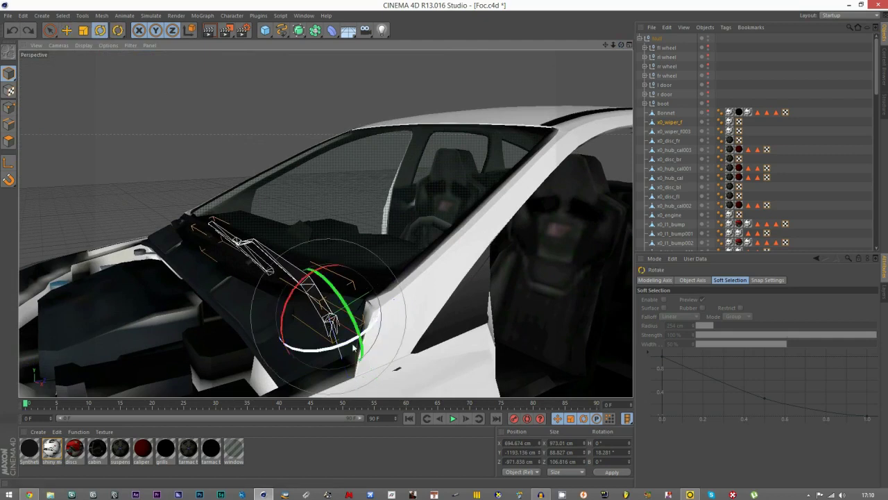
left_click_drag(351, 344, 277, 359)
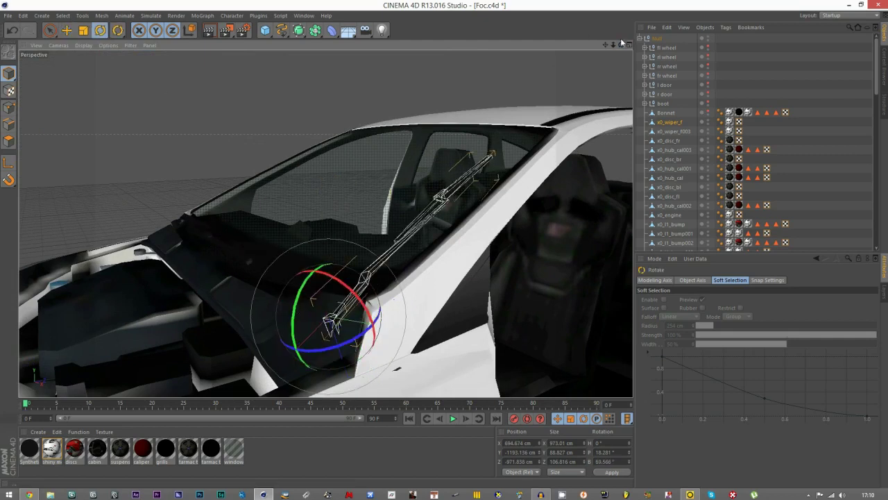
mouse_move(620, 46)
left_mouse_down()
mouse_move(580, 21)
mouse_move(629, 54)
mouse_move(619, 48)
left_mouse_up()
key("ctrl+z")
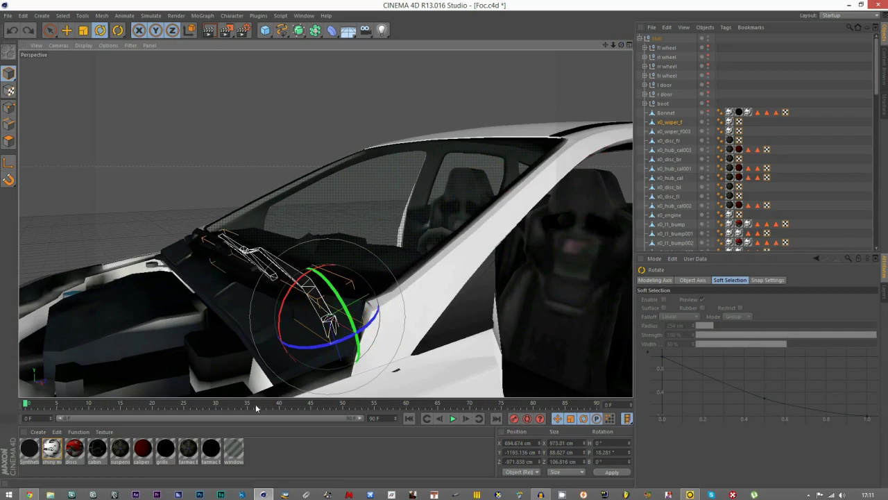
Keyframe x0_wiper_f resting at frame 0 and, rotated up the windscreen to about 78° bank, at frame 35.
left_click(513, 419)
left_click_drag(25, 406, 38, 408)
left_click_drag(342, 343, 287, 297)
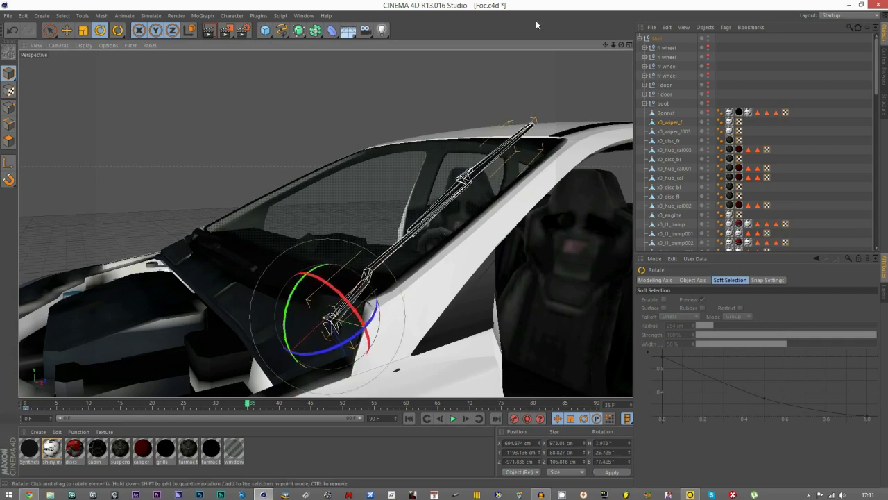
left_click_drag(622, 45, 326, 224)
left_click_drag(333, 270, 334, 272)
left_click(515, 418)
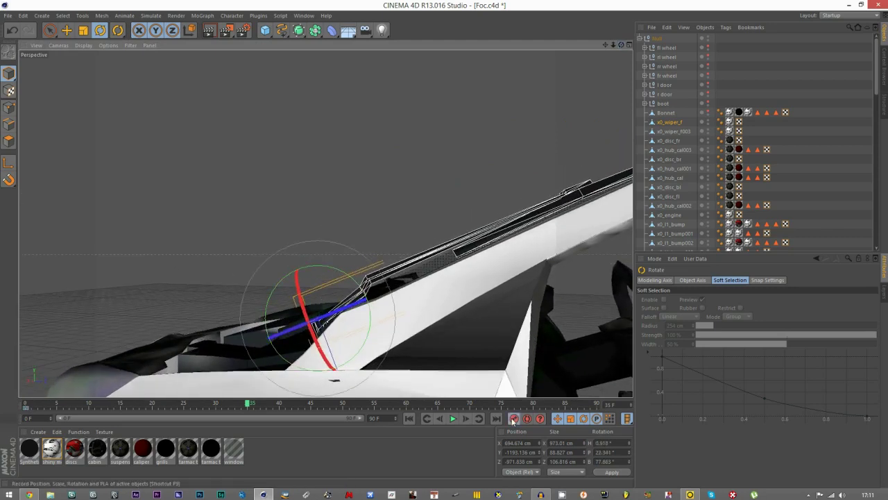
Copy the wiper's frame 0 keyframe to about frame 57 and scrub the timeline to preview the sweep.
left_click(26, 409)
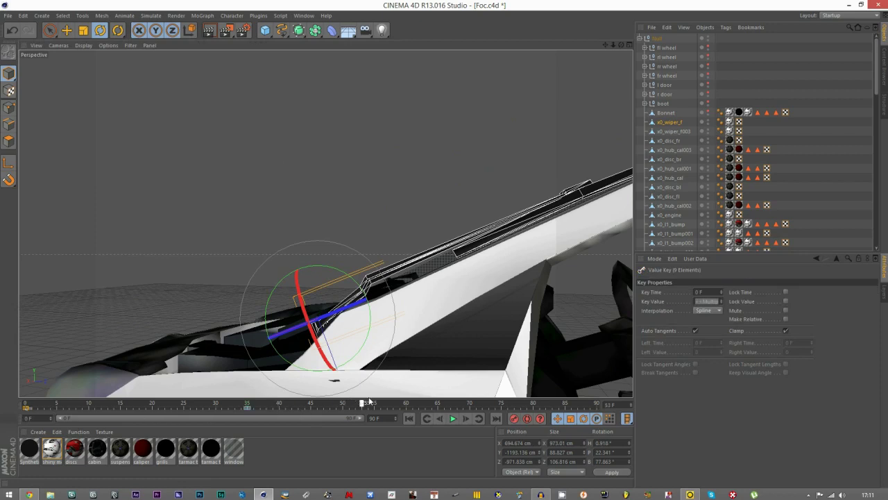
key("ctrl+v")
left_click_drag(26, 405, 114, 408)
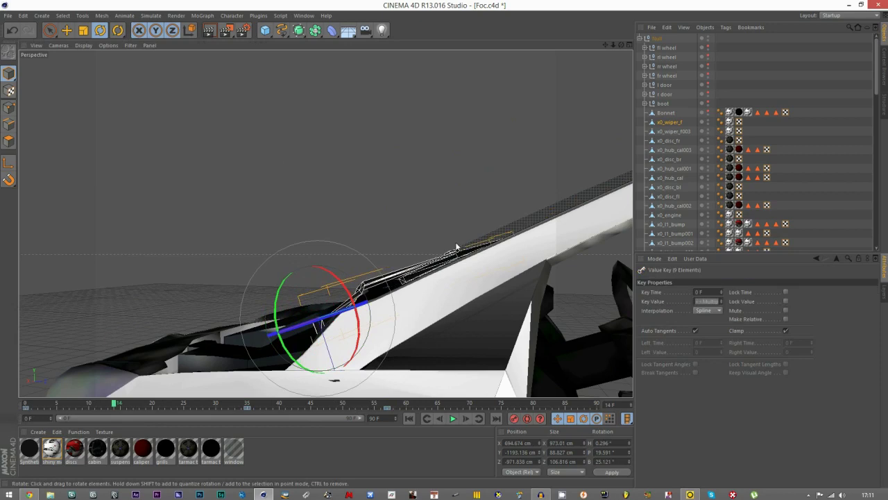
left_click_drag(621, 45, 684, 70)
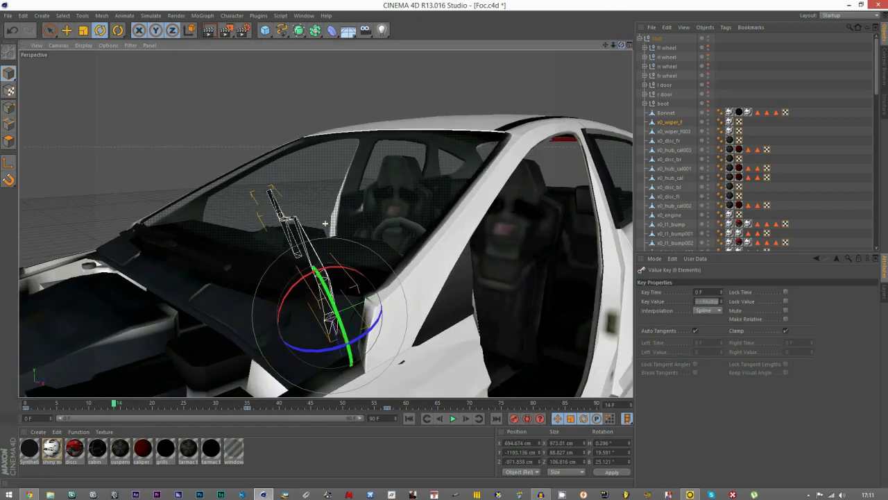
left_click_drag(116, 405, 85, 403)
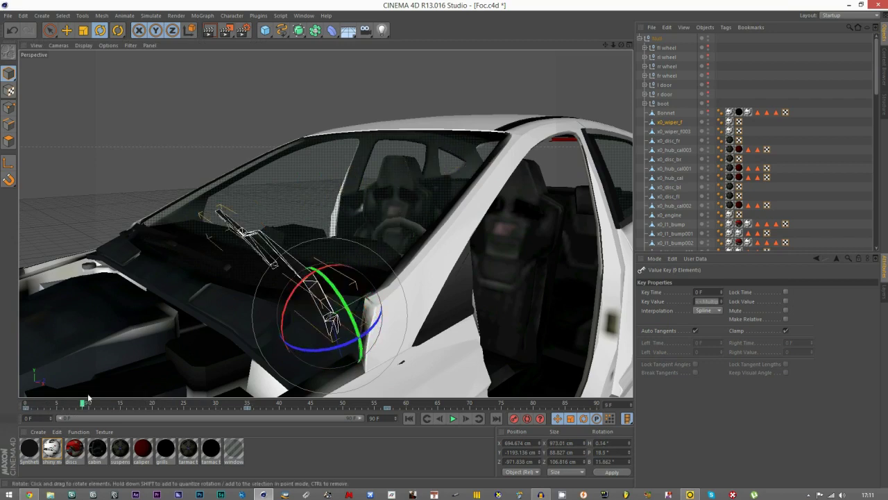
Undo the wiper's test keyframes and rotation.
key("ctrl+z")
key("ctrl+z")
key("ctrl+z")
key("ctrl+z")
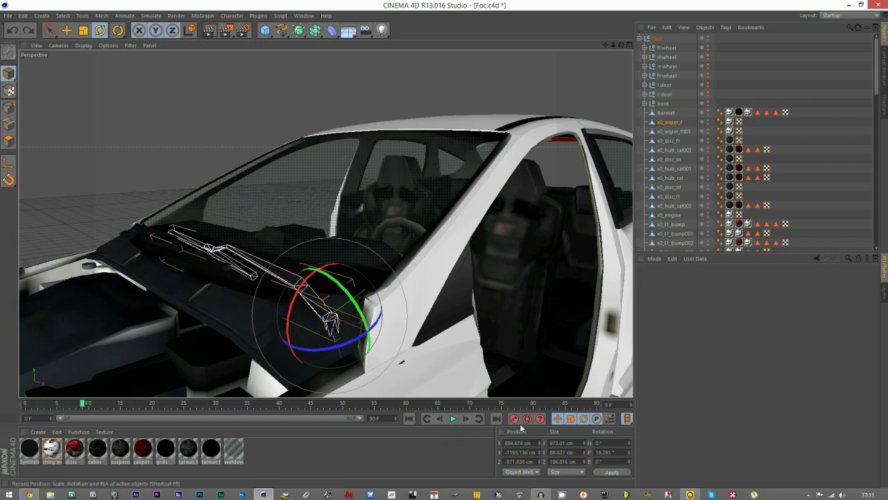
Rename x0_wiper_f as "l wiper" and x0_wiper_f003 as "r wiper".
left_click(826, 141)
double_click(664, 123)
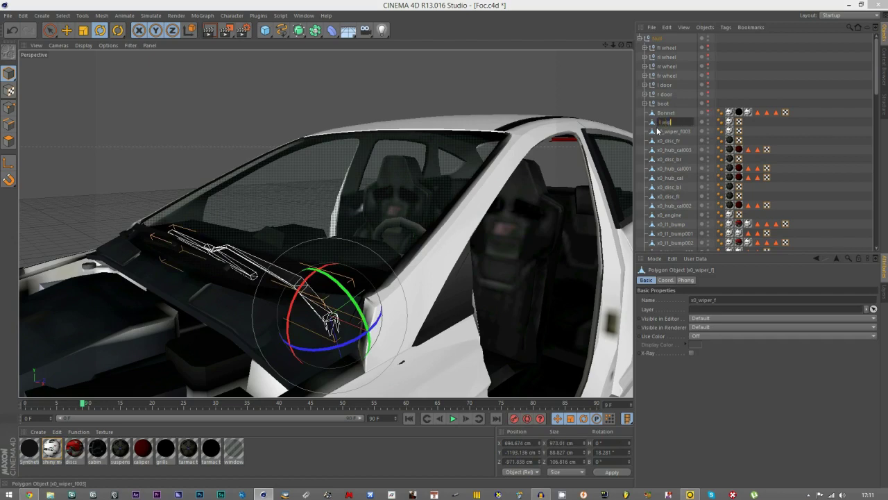
double_click(665, 133)
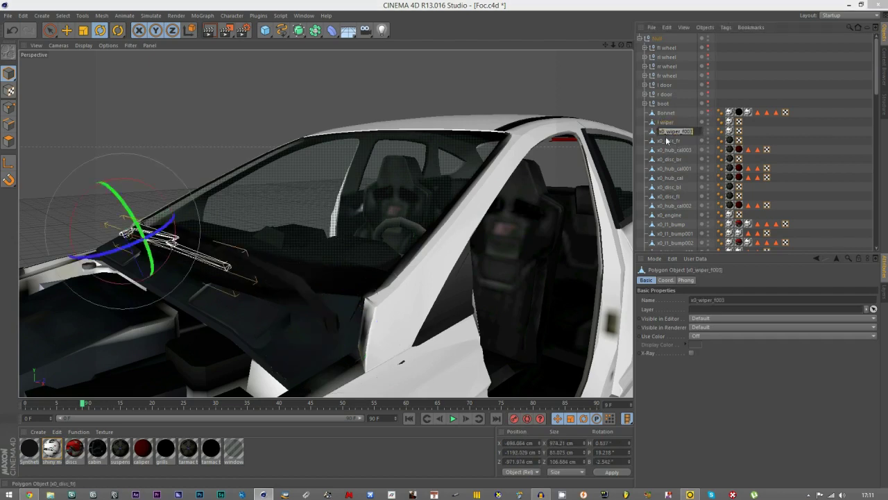
type("r wiper")
key("Return")
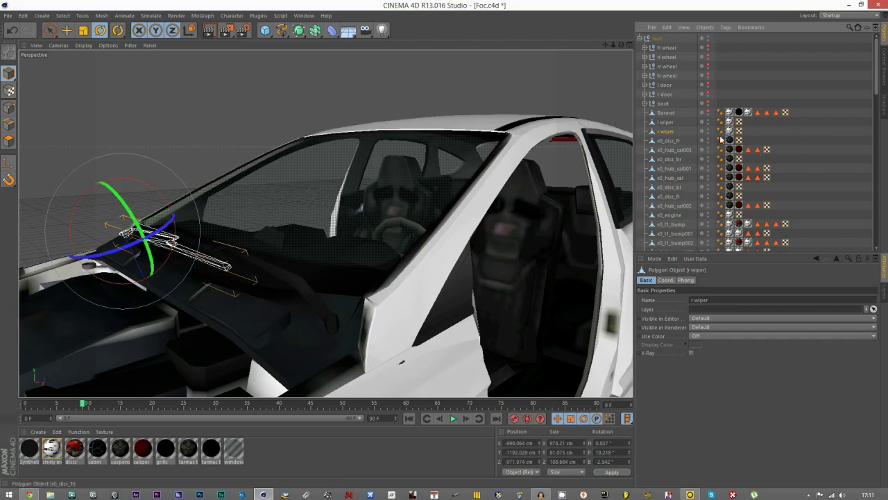
Hide the l wiper and r wiper objects in the viewport.
left_click(807, 144)
left_click(621, 46)
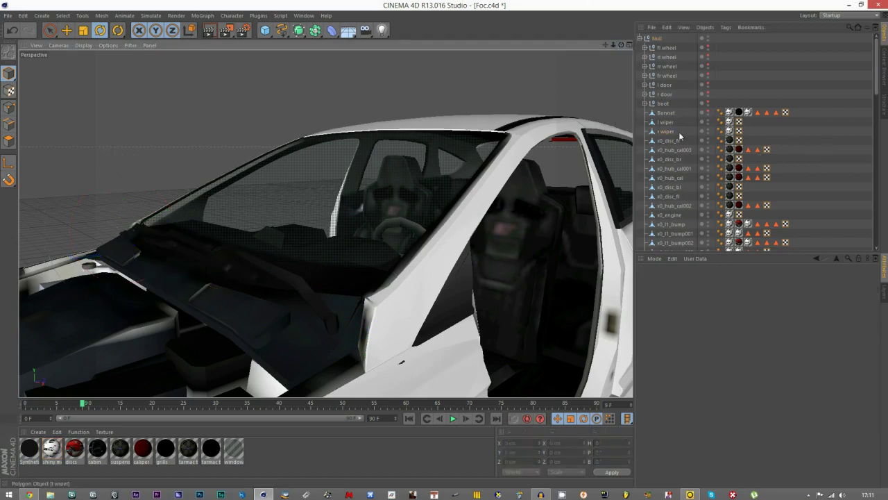
left_click(708, 121)
left_click(709, 120)
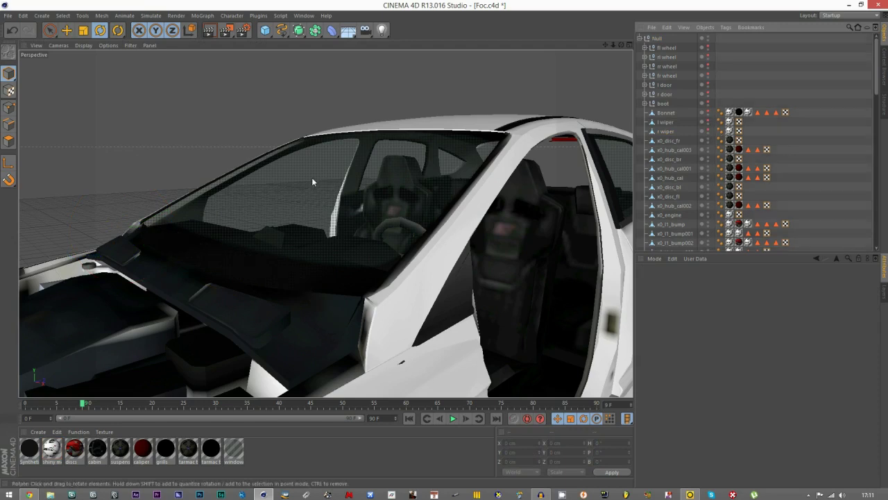
Examine the remaining car body for further moving parts, checking the interior and main body objects.
scroll(278, 186, "down", 5)
left_click_drag(621, 46, 622, 49)
left_click(346, 243)
left_click(372, 268)
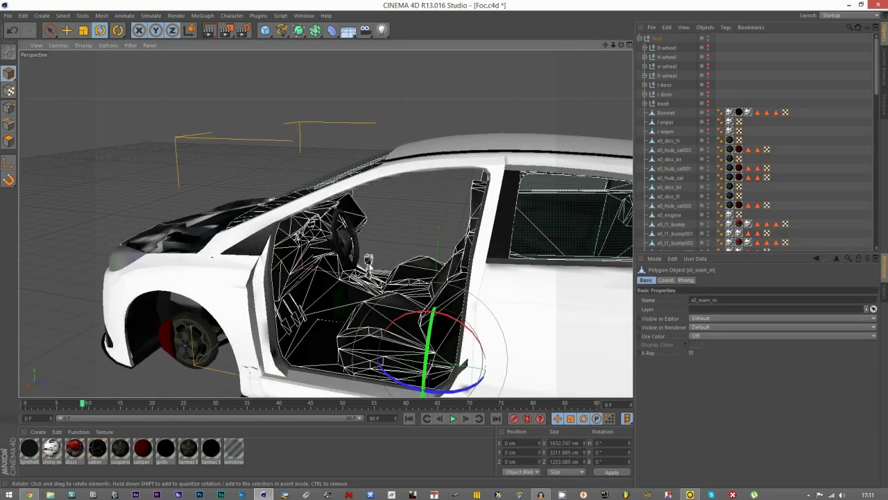
key("e")
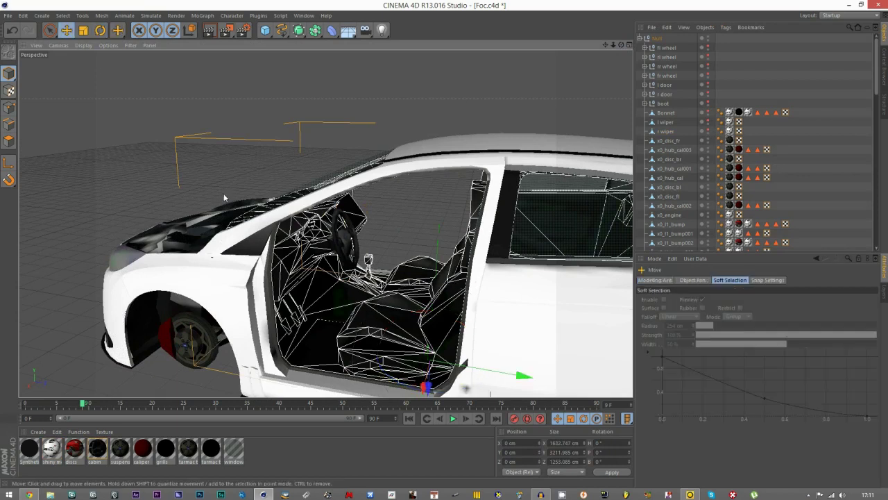
left_click(806, 184)
scroll(375, 244, "down", 7)
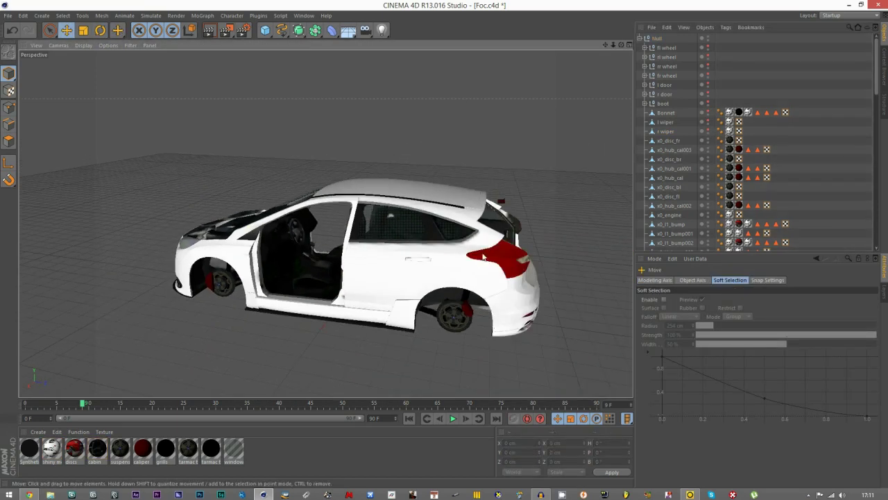
left_click_drag(622, 45, 511, 51)
left_click(413, 266)
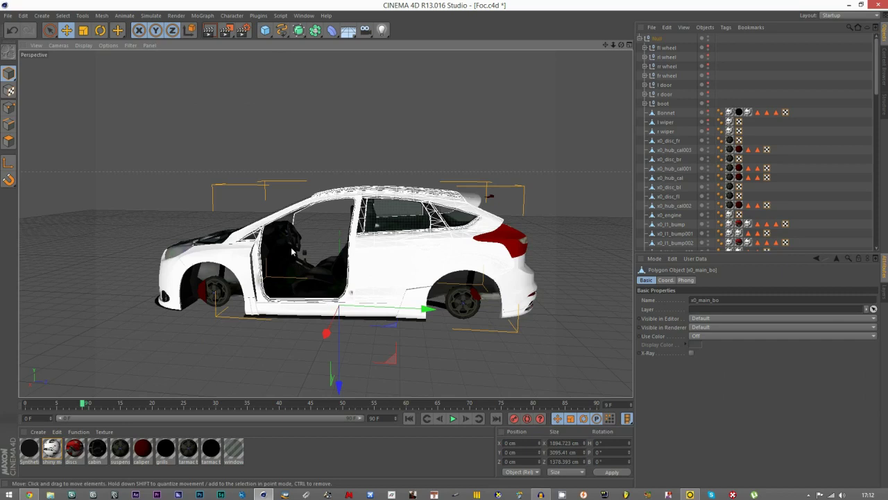
left_click(230, 351)
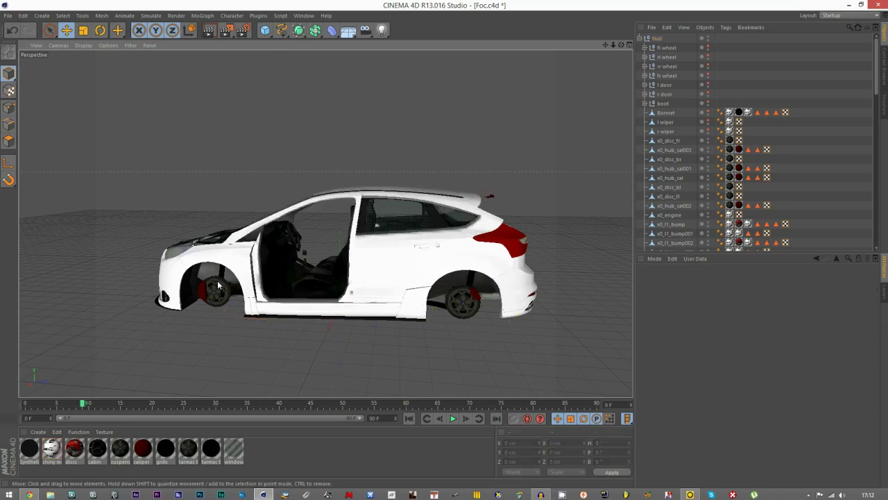
Make the hidden wheels, doors, boot, bonnet and wipers visible in the viewport, framing the whole car from the side.
scroll(220, 282, "up", 3)
scroll(324, 263, "down", 2)
scroll(386, 264, "up", 3)
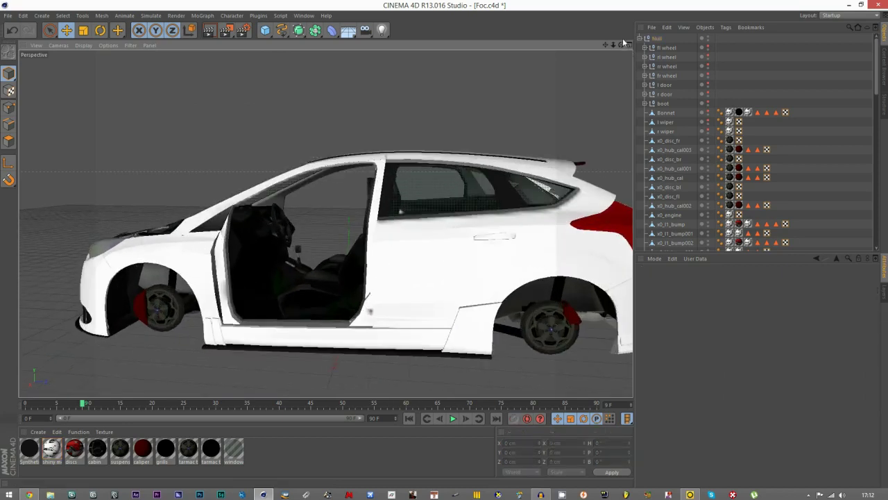
left_click_drag(621, 45, 709, 131)
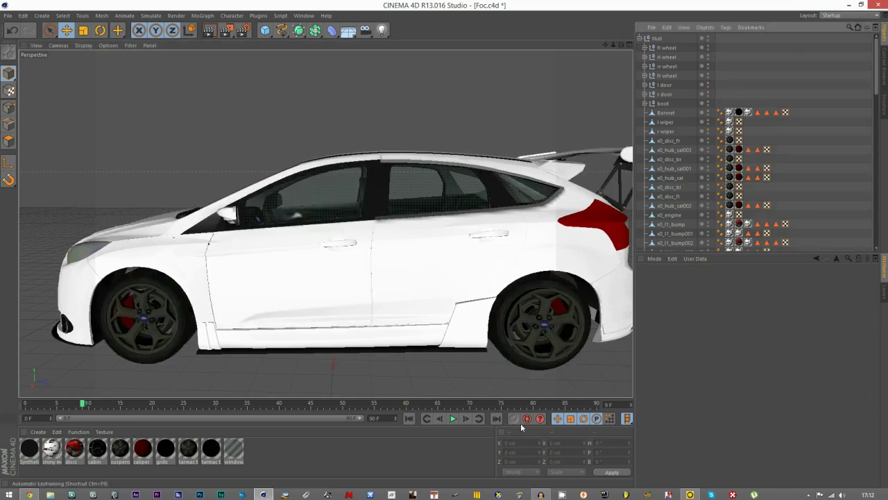
left_click_drag(613, 45, 586, 37)
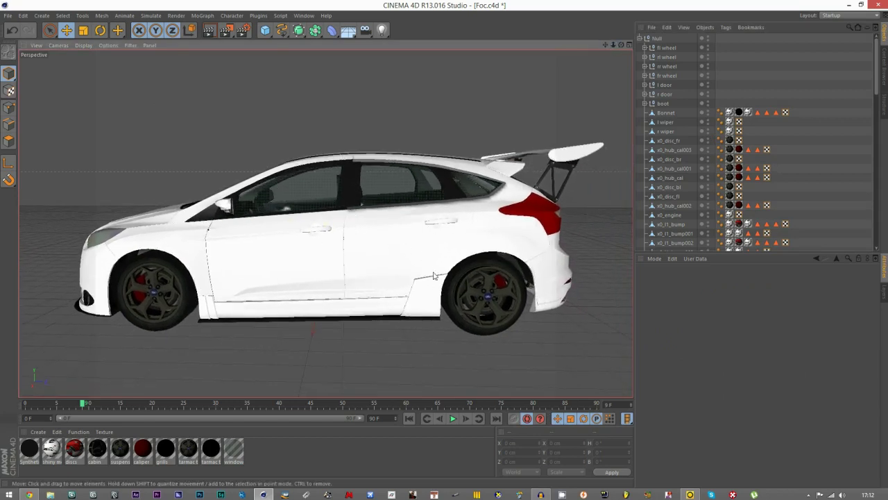
Add a Vibrate tag to the fl wheel with rotation enabled, amplitude 0°, 360°, 0° and frequency 200.
left_click(665, 48)
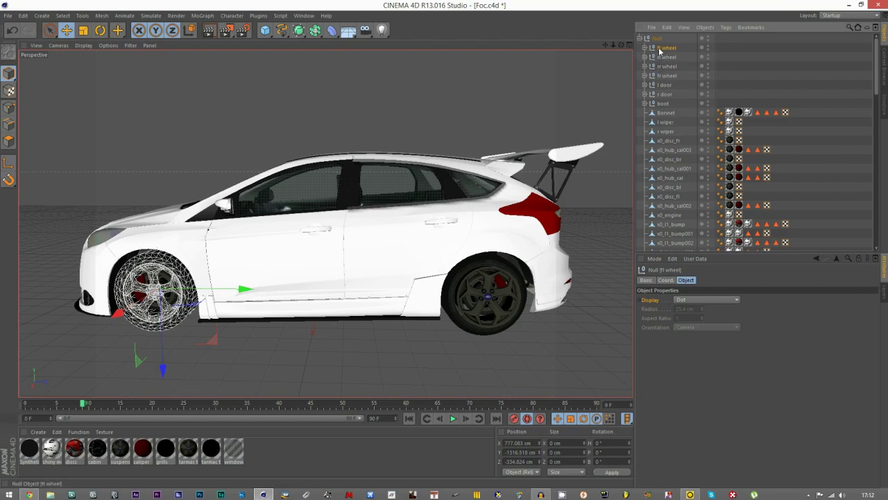
right_click(660, 50)
mouse_move(669, 57)
left_click(778, 240)
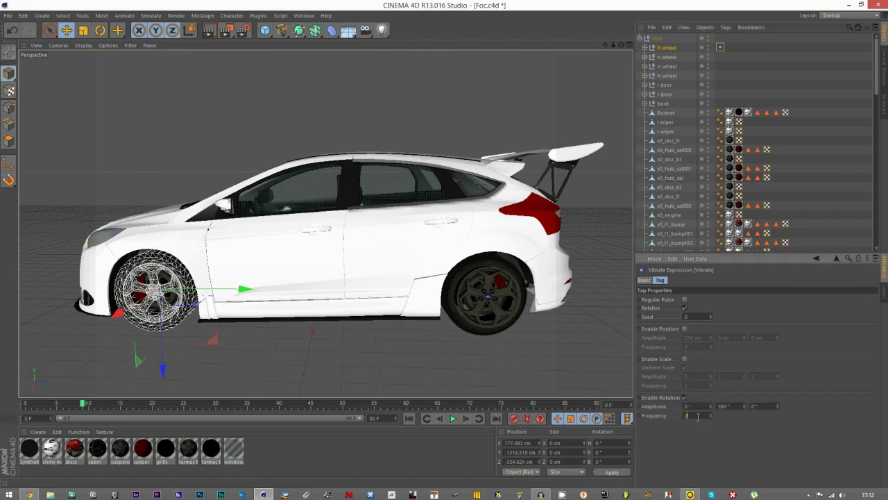
left_click(738, 62)
Copy the Vibrate tag to the fr wheel and play the animation from the start to check it.
left_click_drag(719, 76, 720, 75, "ctrl")
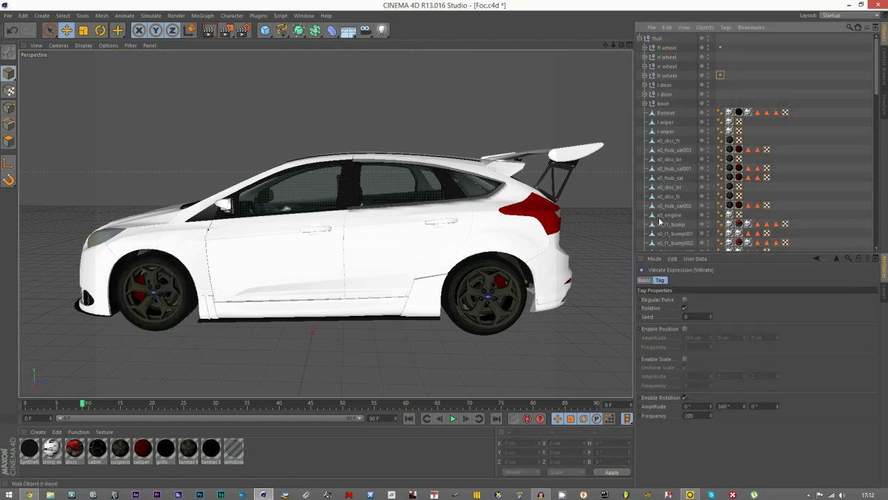
left_click(411, 419)
left_click(449, 420)
left_click(452, 418)
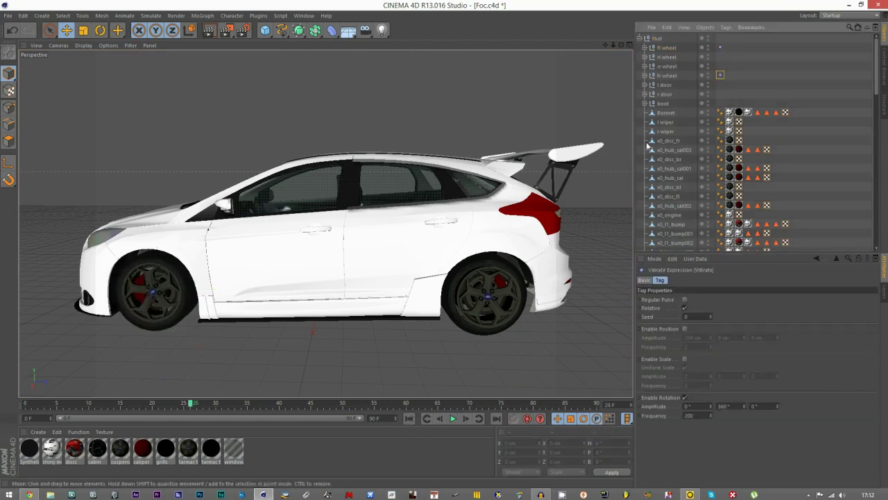
Move the copied Vibrate tag from the fr wheel to the rl wheel and play the animation from the start.
left_click(665, 48)
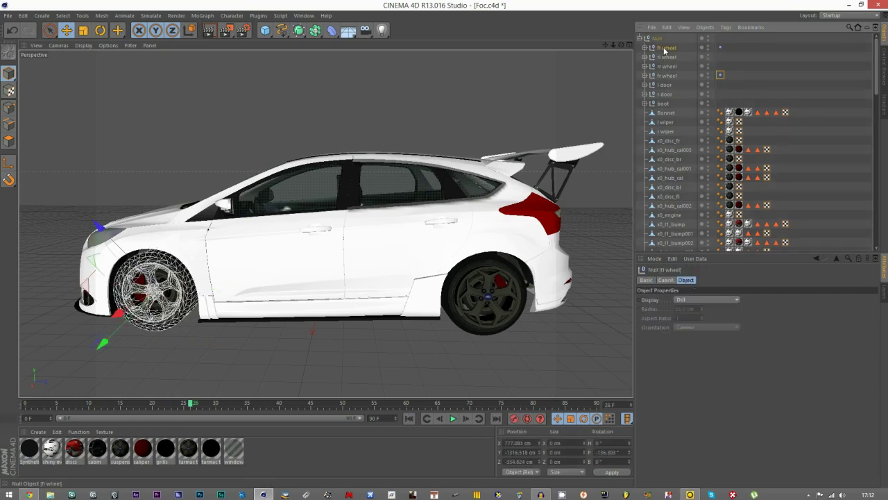
left_click(667, 58)
left_click_drag(719, 76, 722, 58)
left_click(585, 241)
left_click(411, 419)
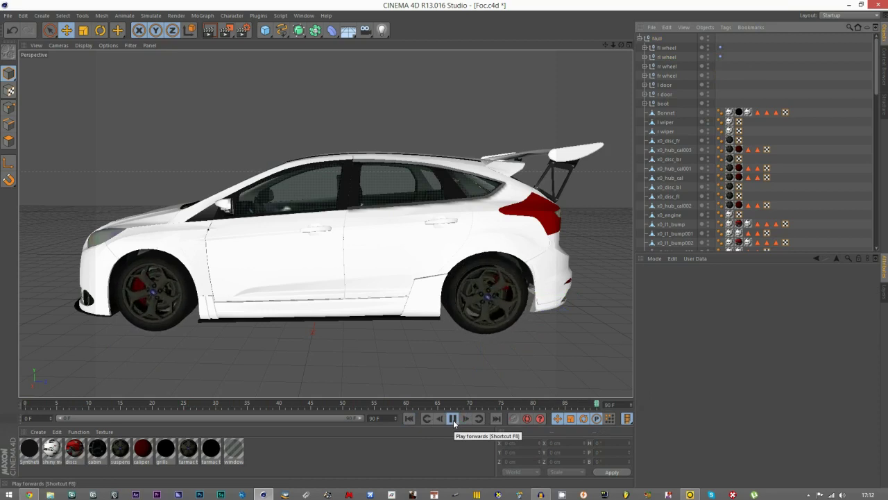
left_click(452, 419)
Turn on automatic keyframing and record a keyframe for the boot at frame 89.
left_click(663, 103)
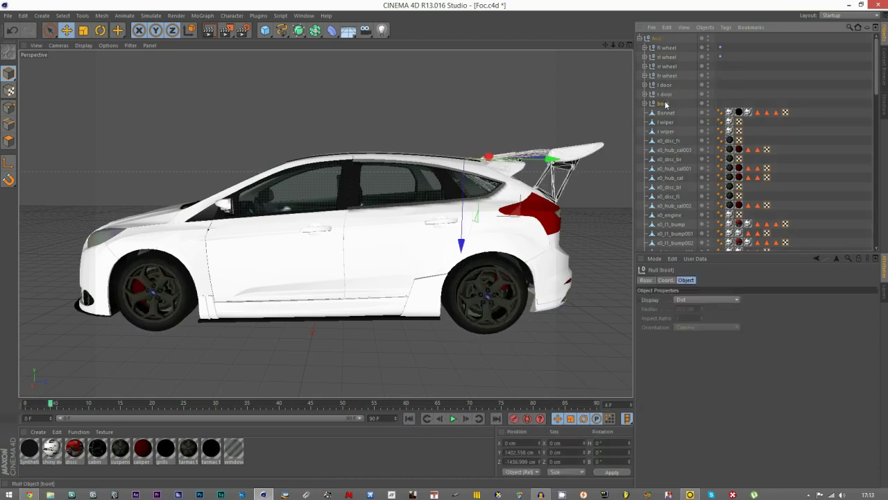
left_click(527, 419)
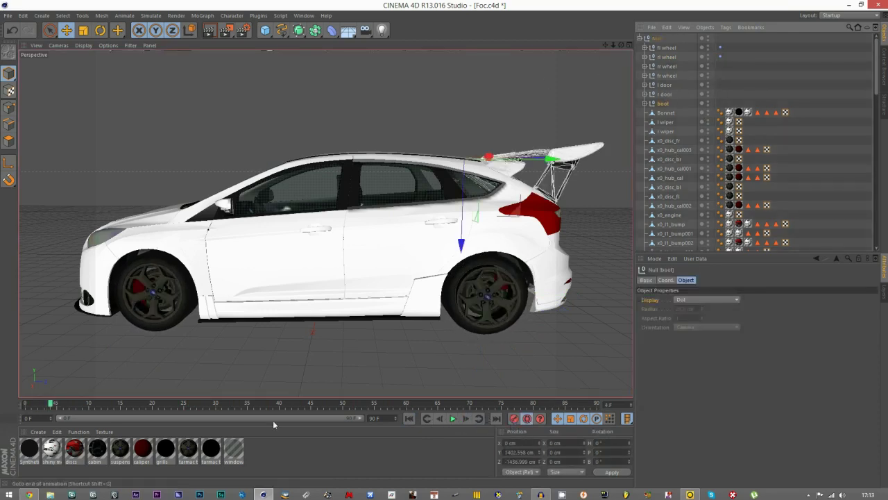
left_click_drag(67, 405, 590, 405)
left_click(514, 418)
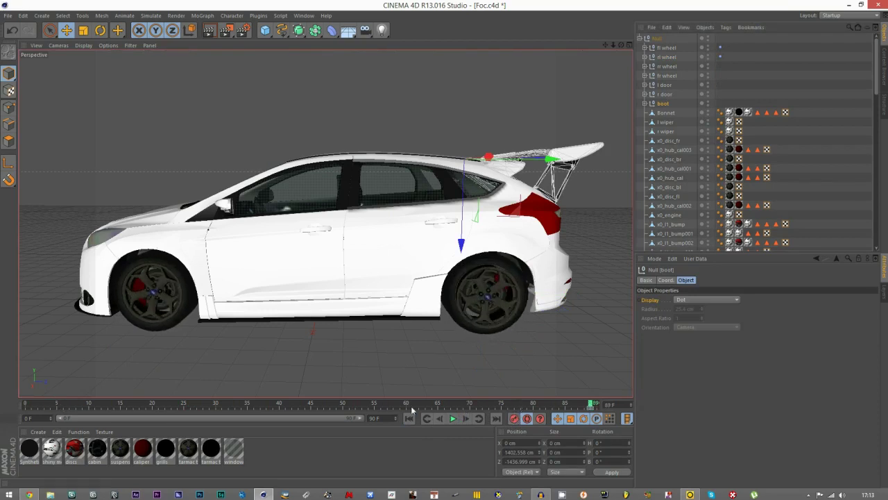
Rotate the boot open at frame 47 with automatic keyframing active.
left_click(411, 418)
left_click(326, 403)
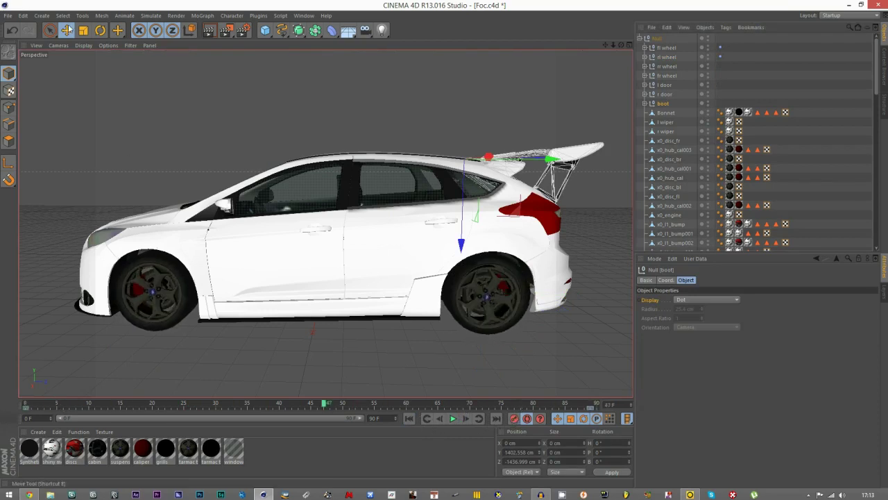
left_click(97, 31)
left_click_drag(448, 104, 386, 129)
Record a keyframe for the closed l door at frame 0.
left_click(665, 85)
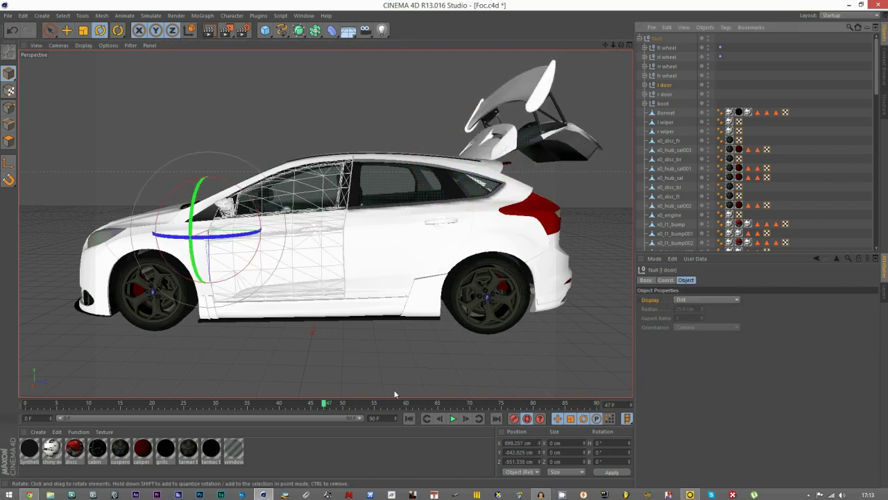
left_click_drag(317, 410, 25, 406)
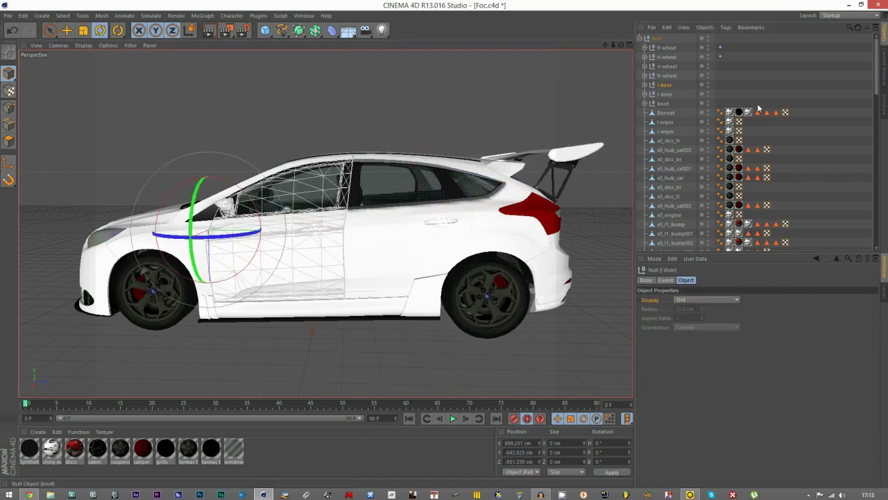
left_click(664, 104)
left_click(664, 87, "shift")
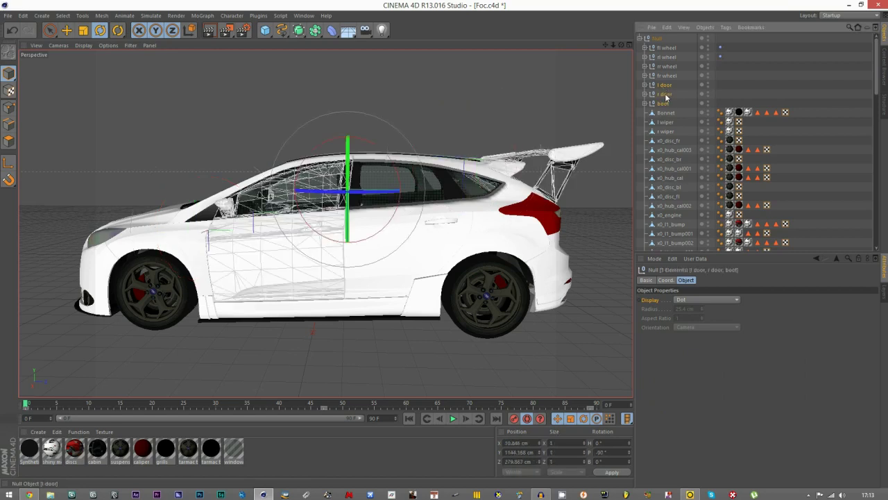
left_click(677, 88)
left_click(660, 87)
left_click(668, 95, "shift")
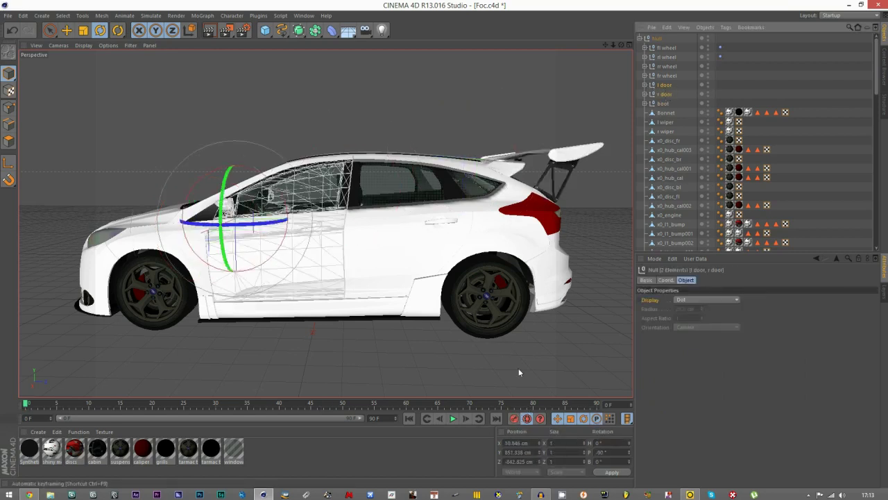
left_click(665, 88)
left_click(665, 86)
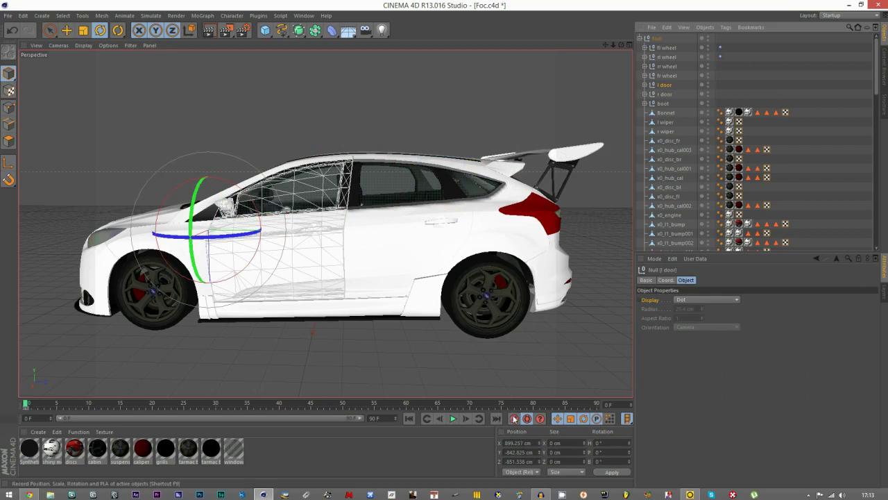
Keyframe the l door closed at frame 90 and rotate it open about 60.4° in bank at frame 46.
left_click(593, 404)
left_click(318, 404)
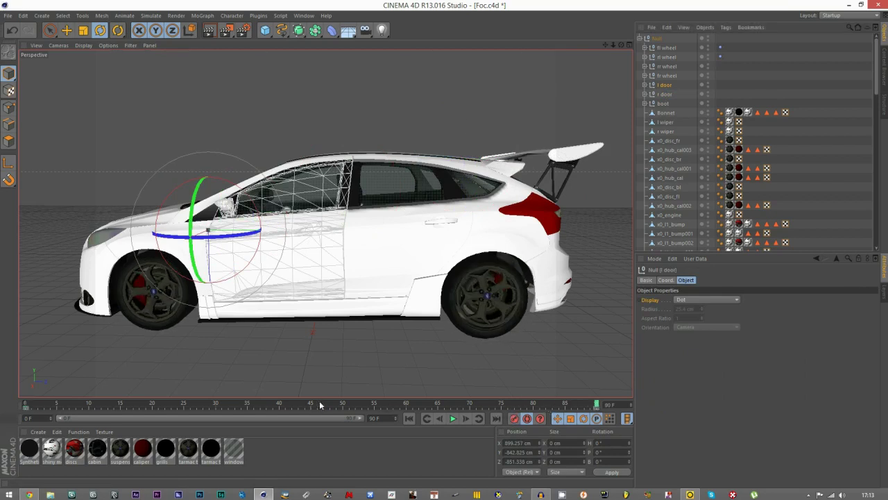
left_click_drag(224, 235, 156, 253)
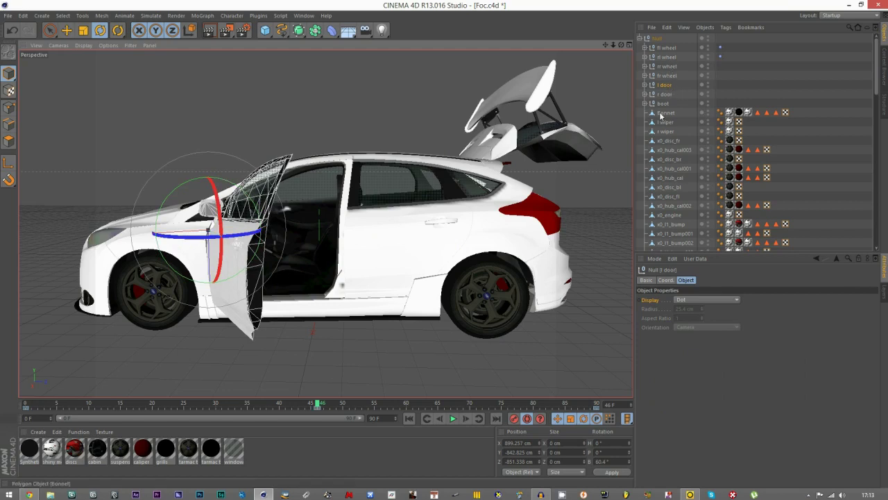
Keyframe the Bonnet closed near the start and end of the timeline, and rotate it open to about -60.4° pitch at frame 46.
left_click(665, 113)
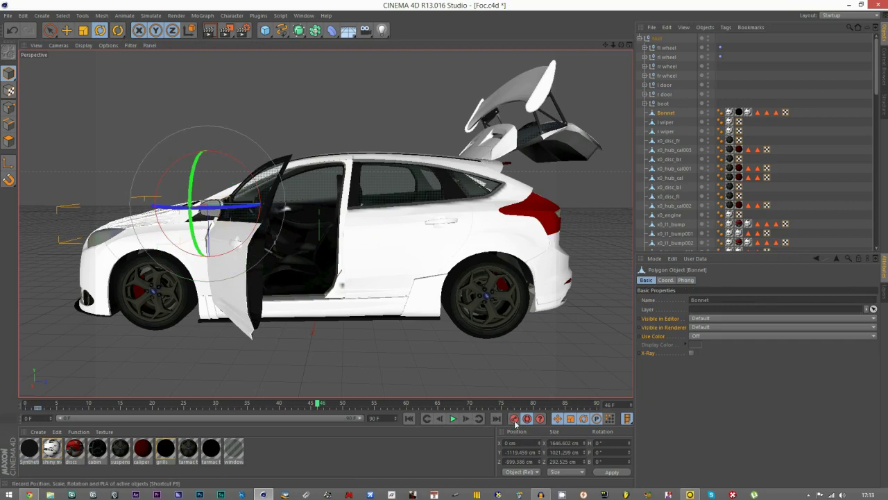
left_click_drag(219, 151, 258, 187)
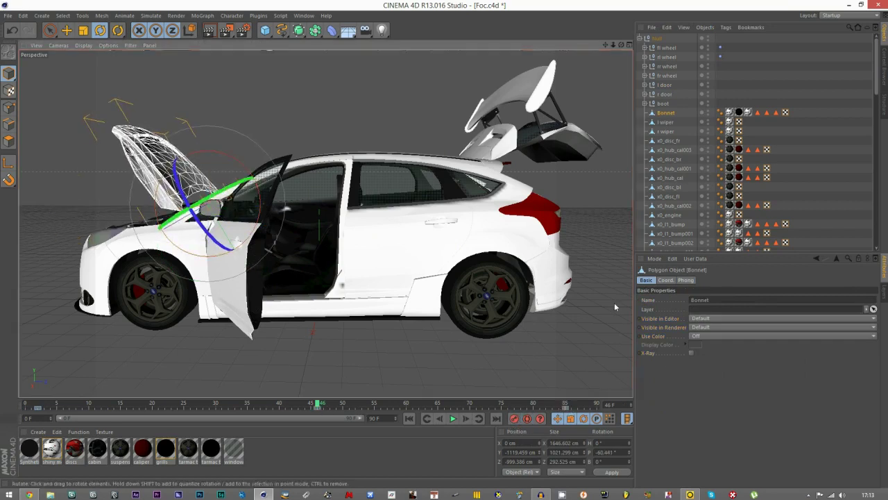
left_click(580, 228)
Play the animation from the start to check the opening boot, door and bonnet.
scroll(456, 251, "down", 4)
left_click(427, 419)
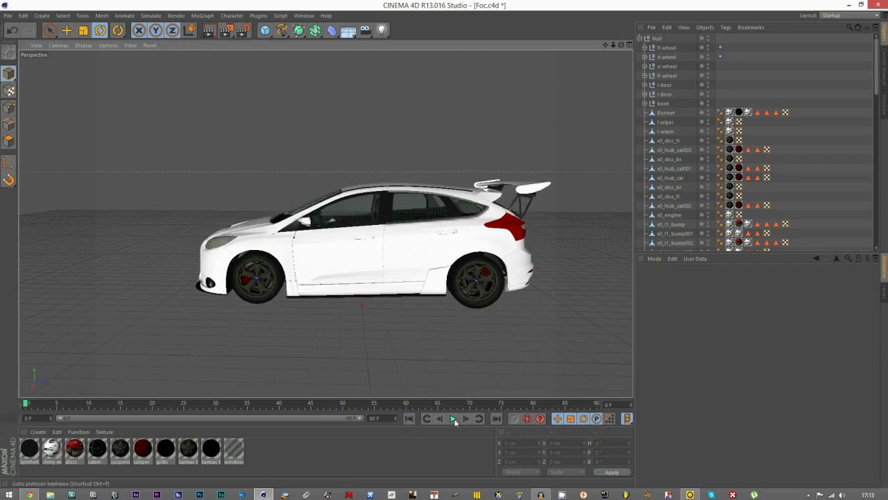
left_click(453, 419)
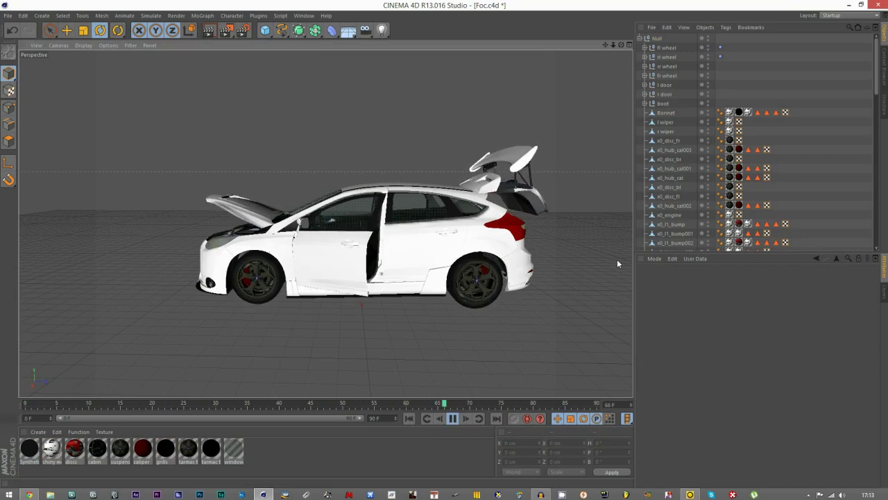
left_click(453, 418)
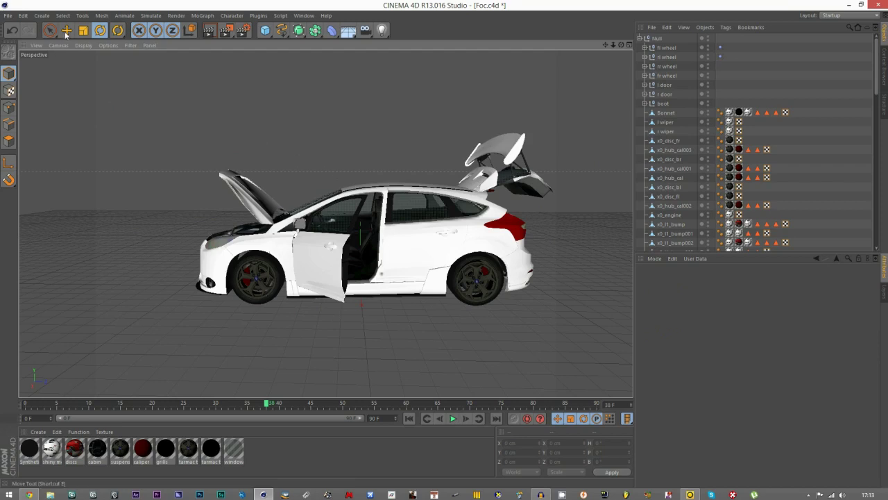
Group all car parts except the four wheels into one null and rename it body.
key("e")
left_click(665, 66)
left_click(665, 77)
left_click(665, 87)
scroll(672, 122, "down", 15)
scroll(673, 123, "down", 5)
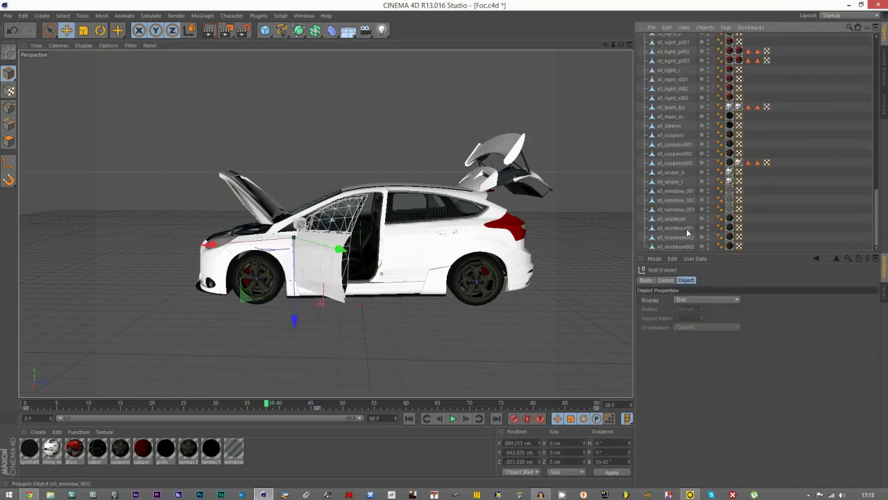
scroll(685, 168, "up", 20)
right_click(668, 102)
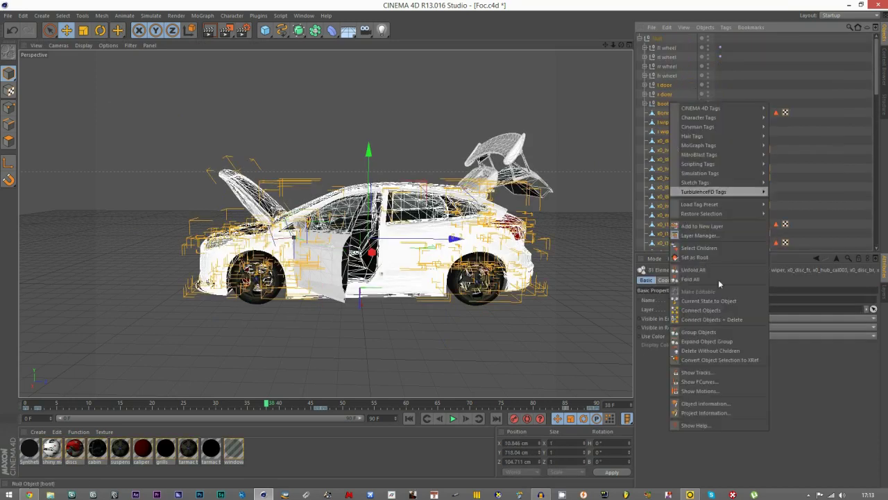
left_click(698, 333)
double_click(657, 85)
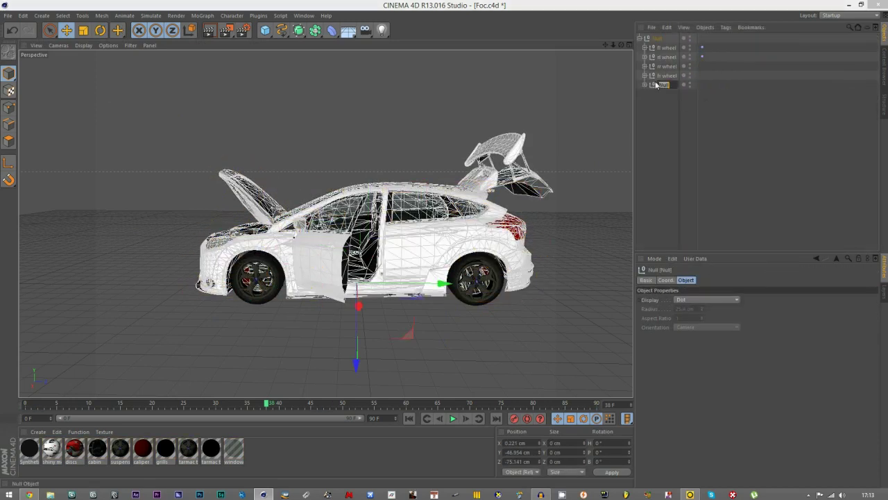
key("Return")
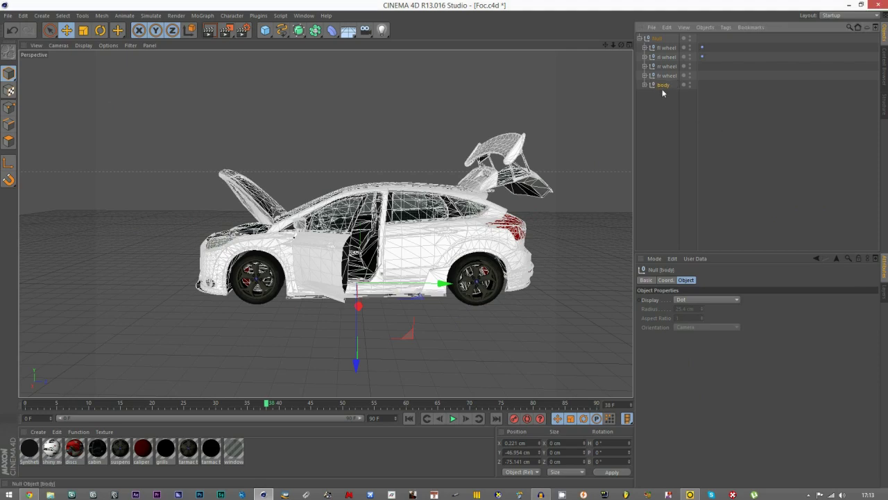
Add a Vibrate tag to body with position amplitude 5 cm on all three axes, and play the animation from the start.
left_click(704, 57)
right_click(667, 84)
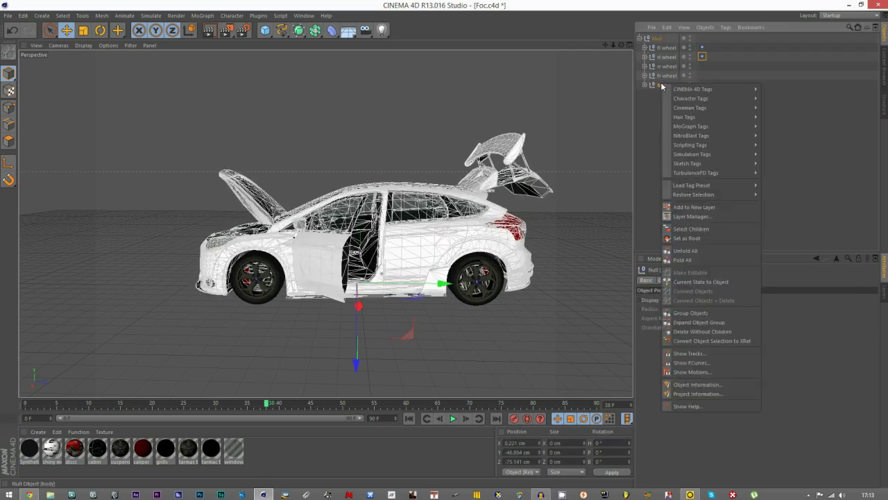
left_click(781, 276)
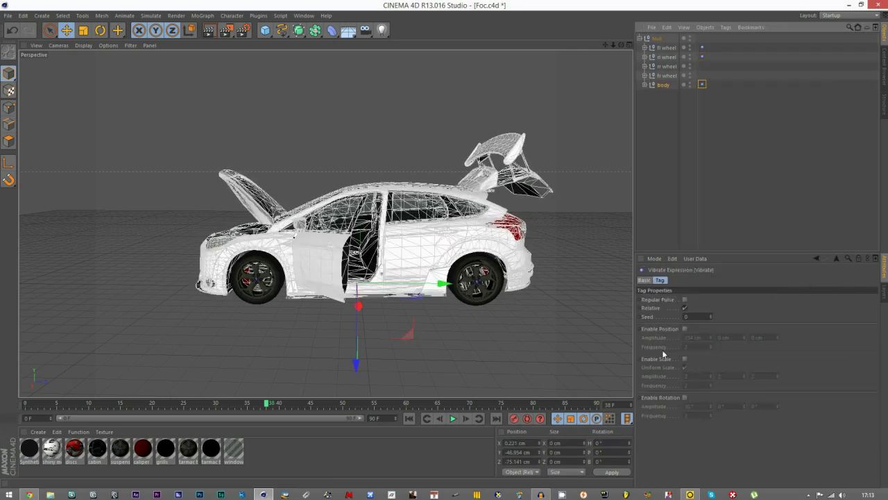
left_click(685, 329)
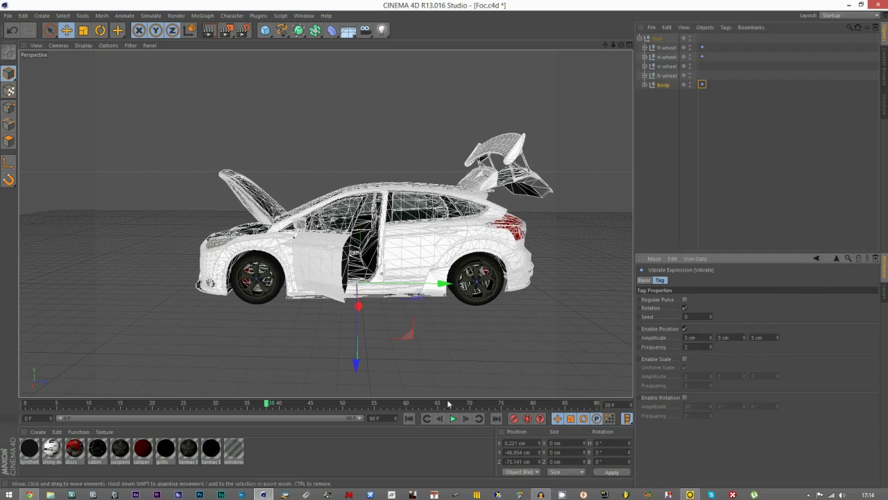
left_click(414, 420)
left_click(456, 420)
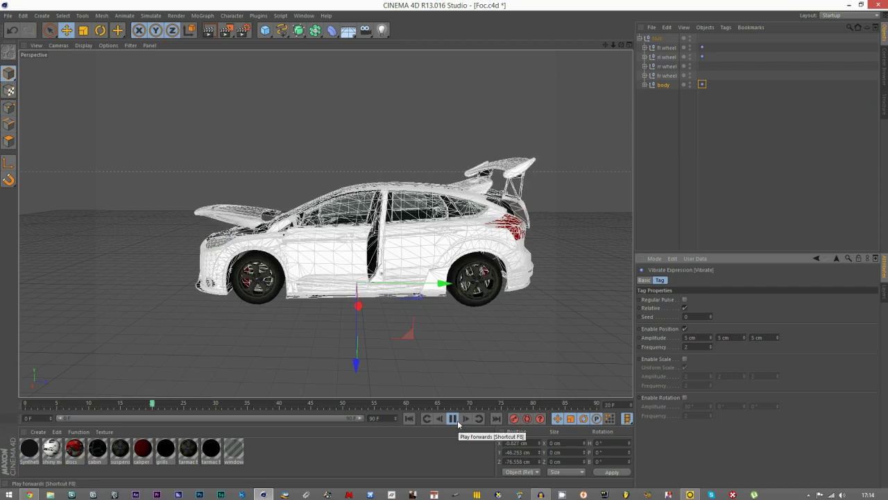
Set the body vibration's position amplitude to 10 cm on all axes and frequency to 5, and replay the animation.
left_click(455, 419)
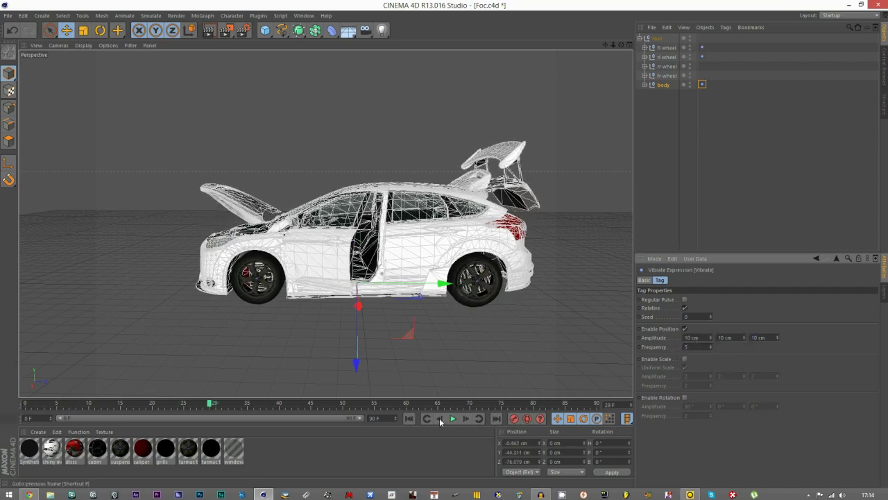
left_click(411, 419)
left_click(453, 421)
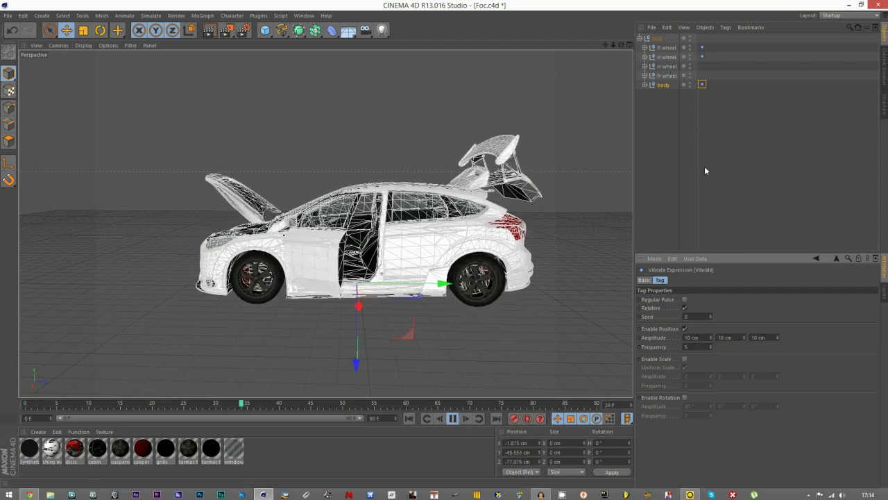
left_click(704, 168)
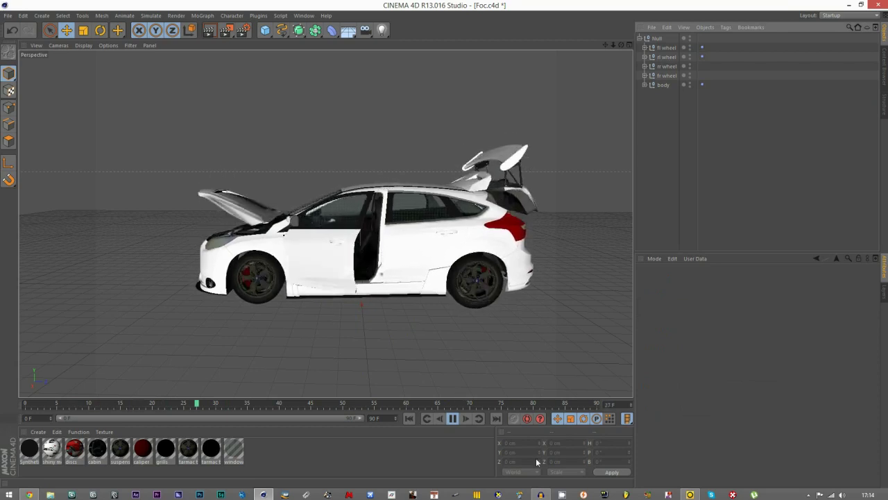
left_click(454, 419)
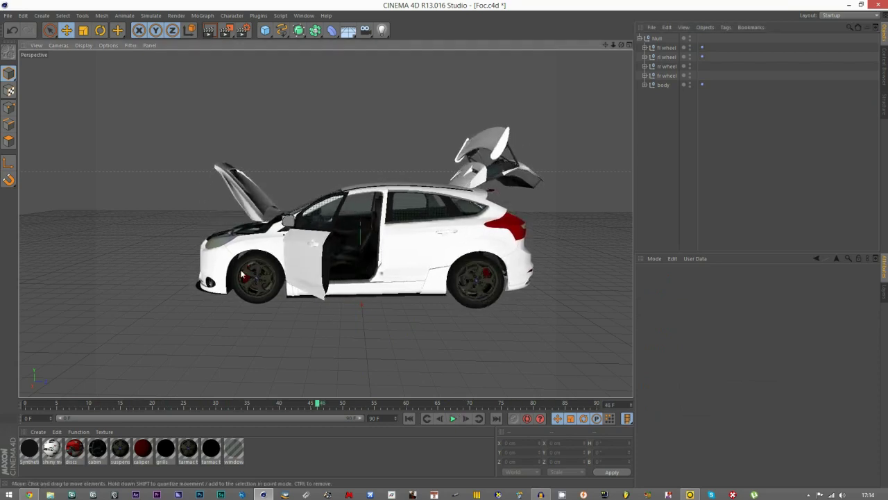
Group the fl wheel and the rl wheel each into its own parent null.
scroll(242, 274, "up", 5)
left_click(661, 49)
left_click(664, 59)
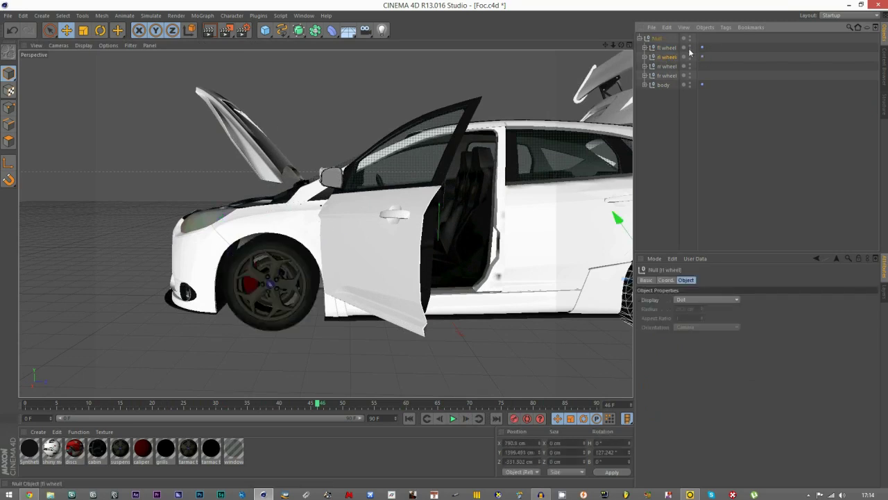
left_click(665, 47)
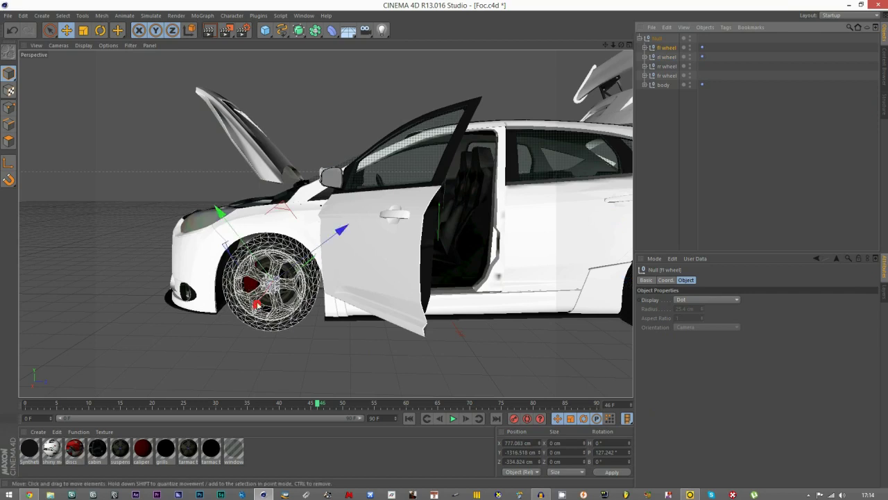
right_click(670, 51)
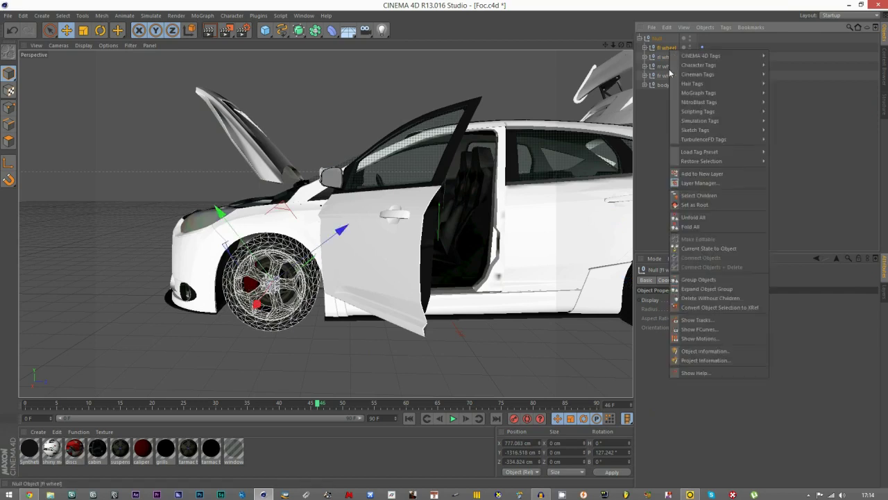
left_click(683, 280)
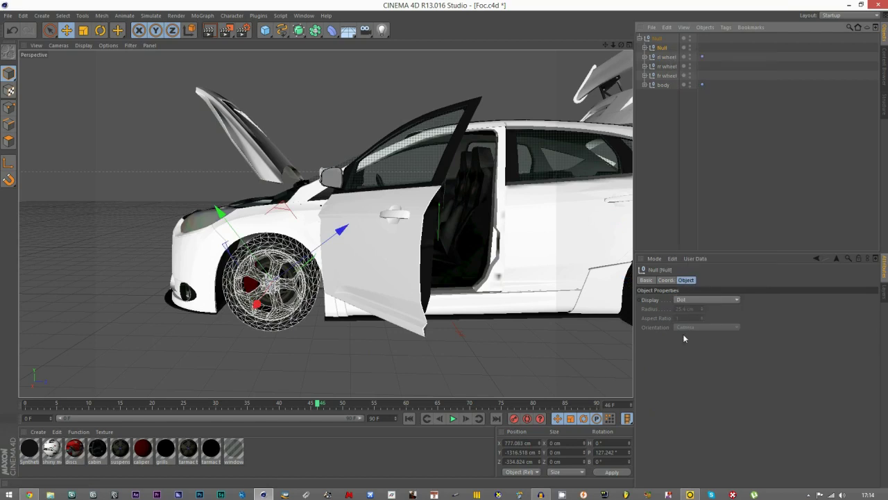
left_click(668, 57)
right_click(668, 58)
left_click(683, 295)
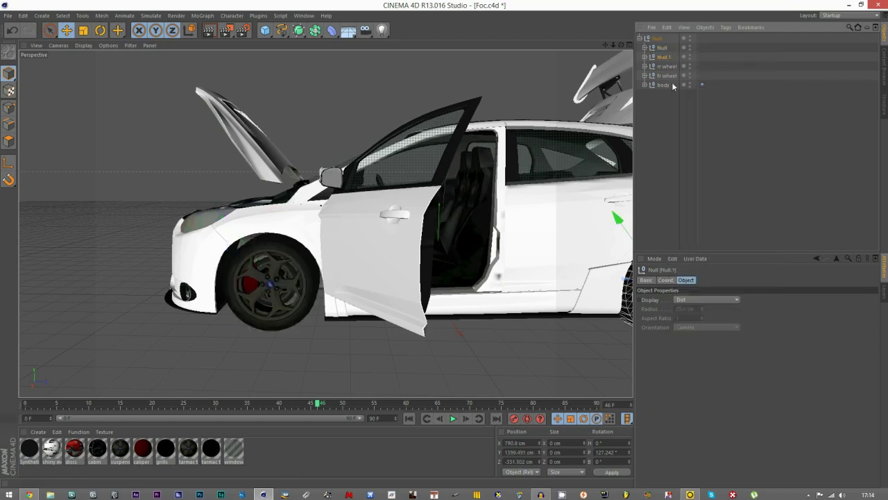
Try to steer the front wheel by rotating the fl wheel's parent null.
left_click(662, 47)
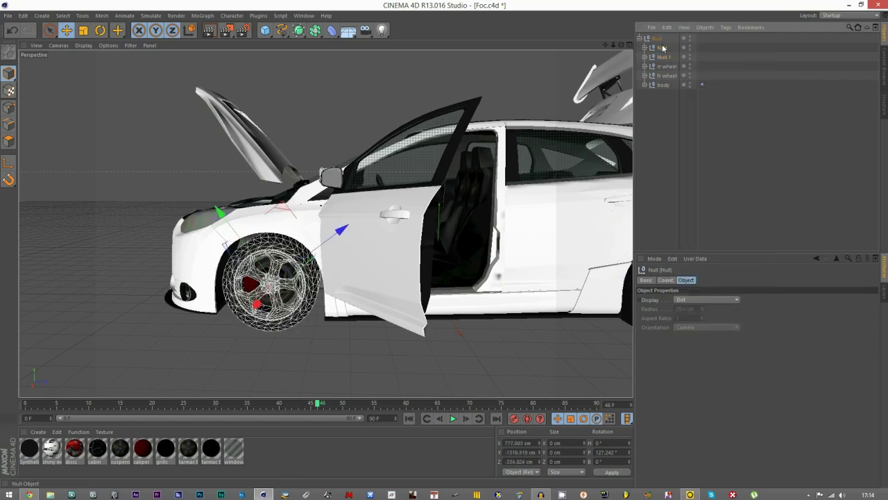
left_click(99, 31)
left_click_drag(292, 303, 235, 307)
mouse_move(321, 407)
left_mouse_down()
mouse_move(501, 405)
mouse_move(262, 408)
left_mouse_up()
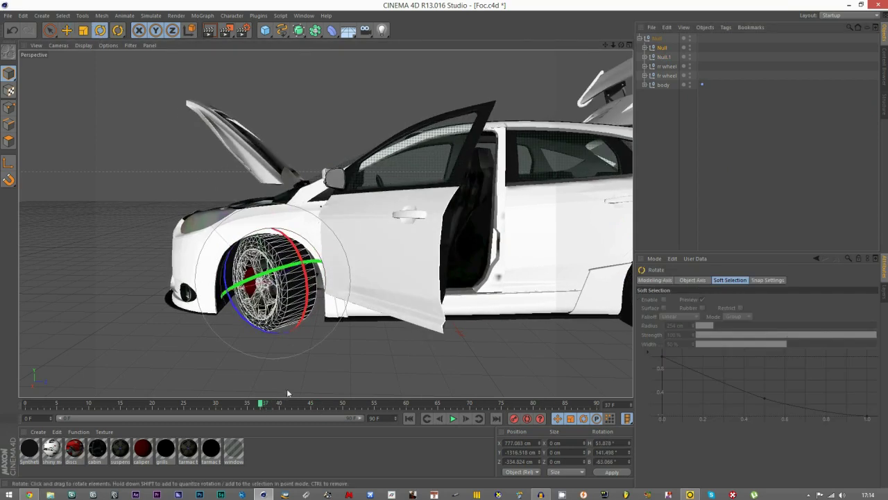
key("ctrl+z")
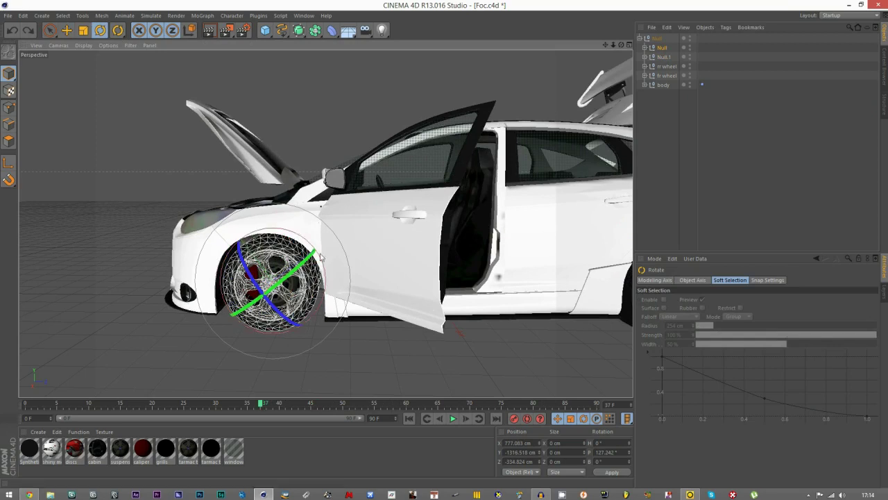
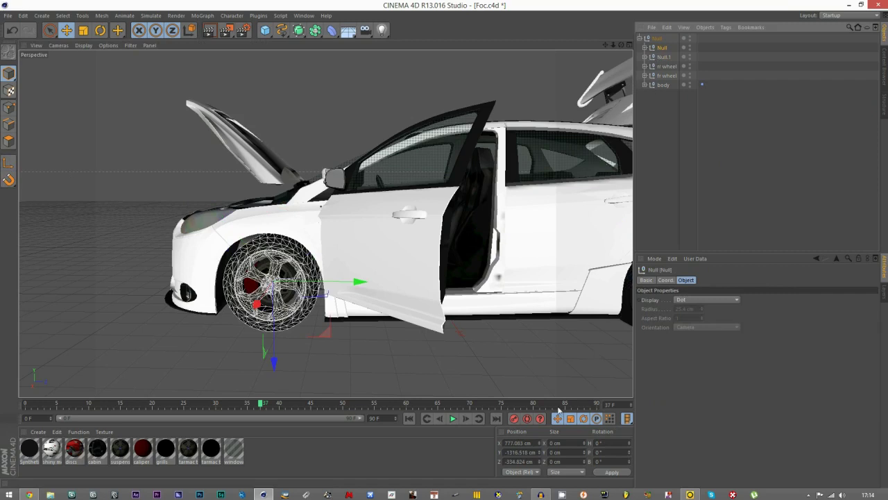
Try to animate the steering of the fl wheel's parent null with a start keyframe at frame 0 and a turn at frame 30.
left_click(529, 419)
left_click(26, 406)
left_click(514, 420)
left_click(464, 406)
left_click(498, 419)
left_click_drag(184, 406, 216, 408)
key("r")
mouse_move(297, 295)
left_mouse_down()
mouse_move(257, 297)
mouse_move(287, 299)
left_mouse_up()
left_click_drag(216, 404, 451, 403)
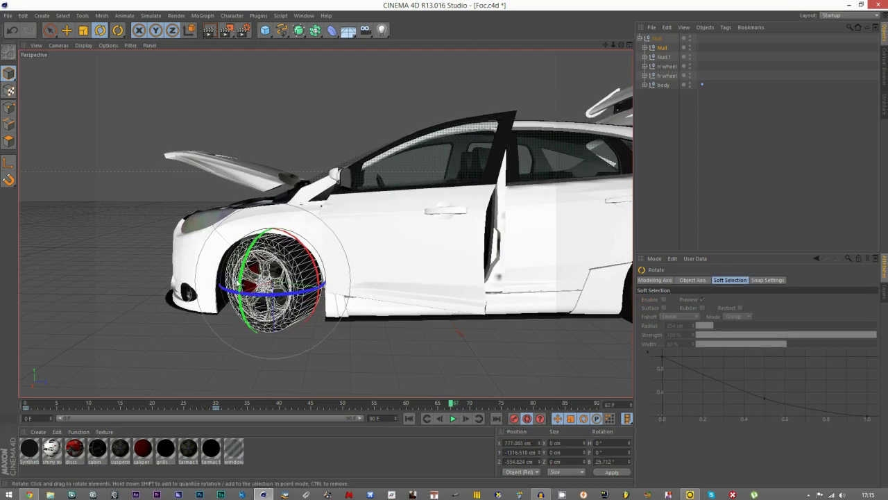
Try a second steering turn of the fl wheel's parent null at frame 67, and undo the steering animation.
left_click_drag(262, 294, 309, 293)
left_click(528, 422)
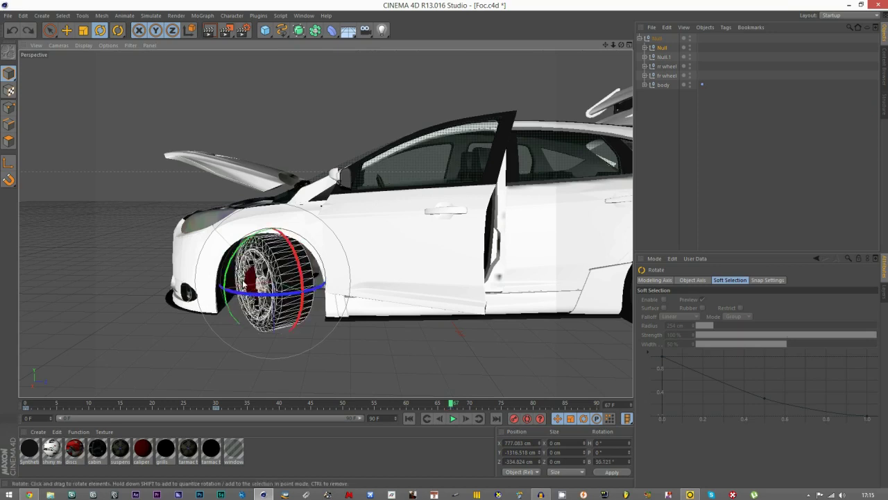
key("ctrl+z")
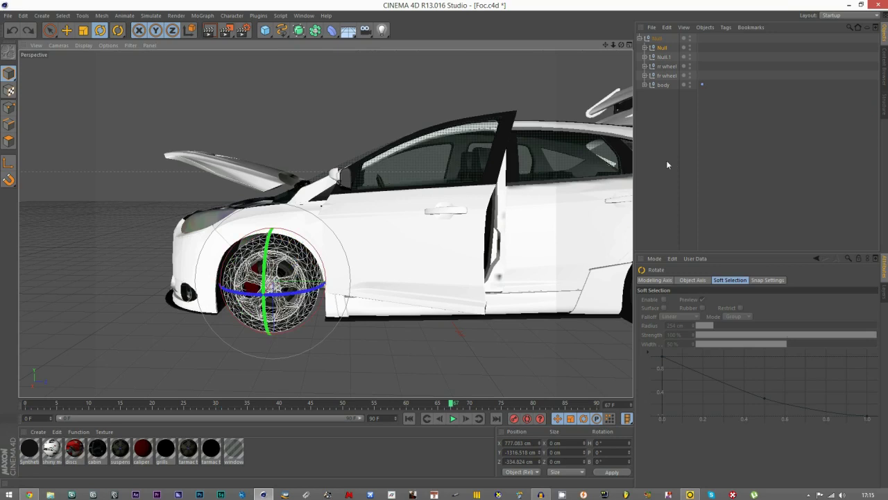
Move the front-left brake disc x0_disc_fl and caliper x0_hub_cal002 out of body into the fl wheel's parent null.
left_click(668, 166)
left_click(67, 31)
scroll(277, 318, "up", 6)
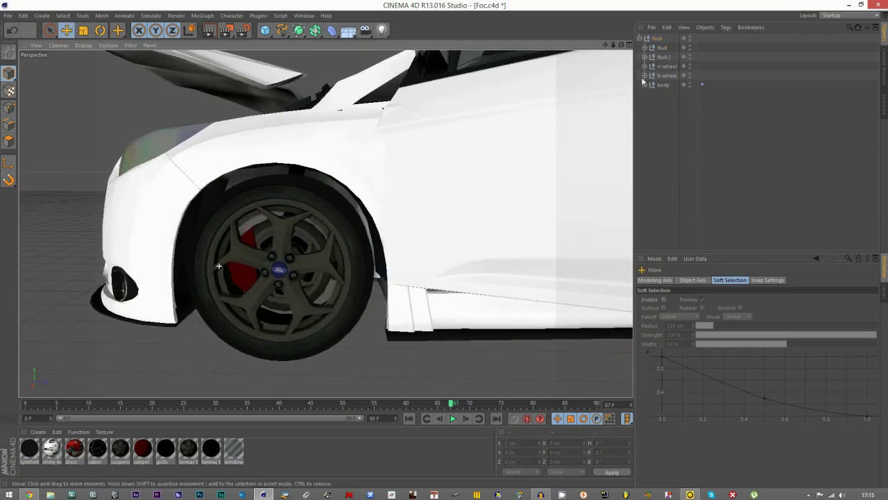
left_click(642, 48)
left_click(645, 48)
left_click(665, 57)
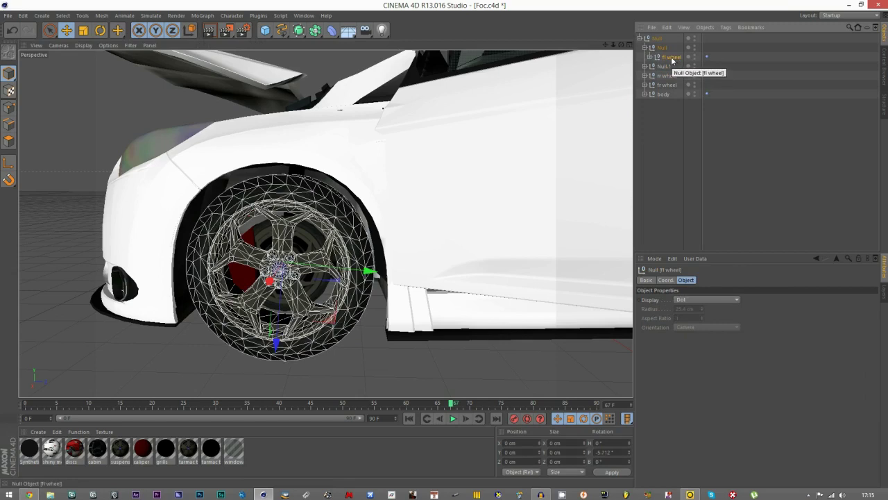
left_click(643, 102)
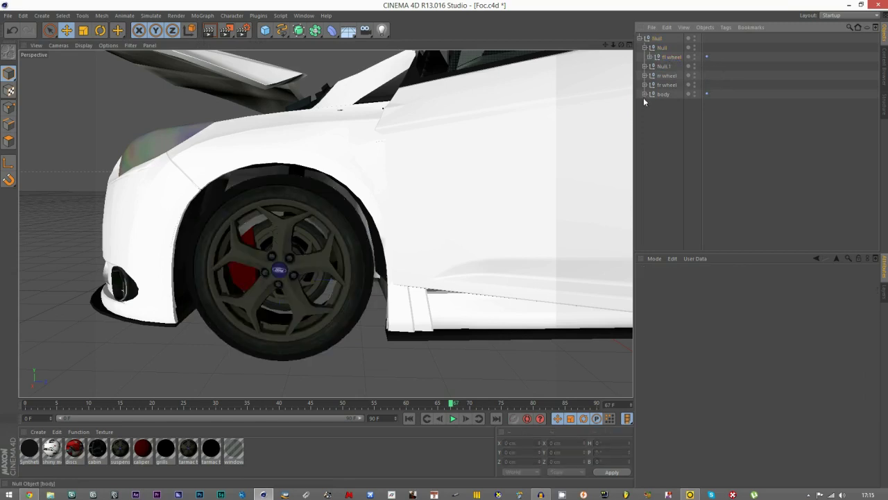
left_click(249, 241)
left_click(261, 240, "shift")
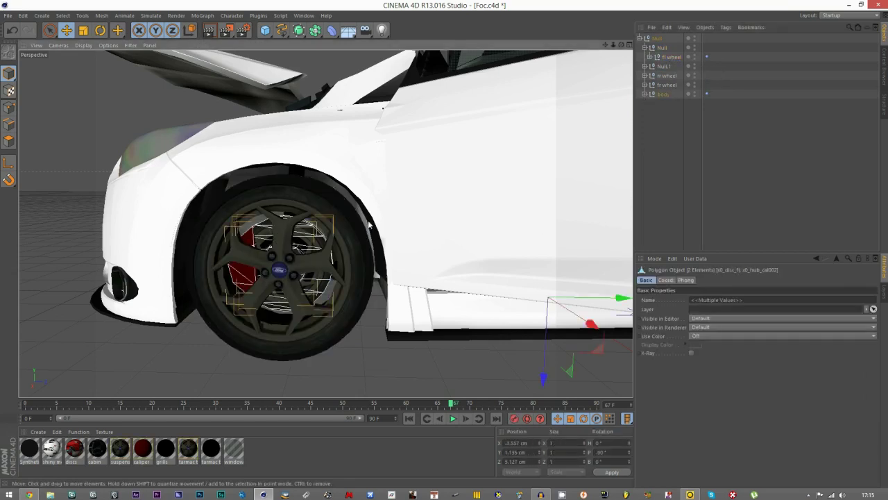
left_click(644, 94)
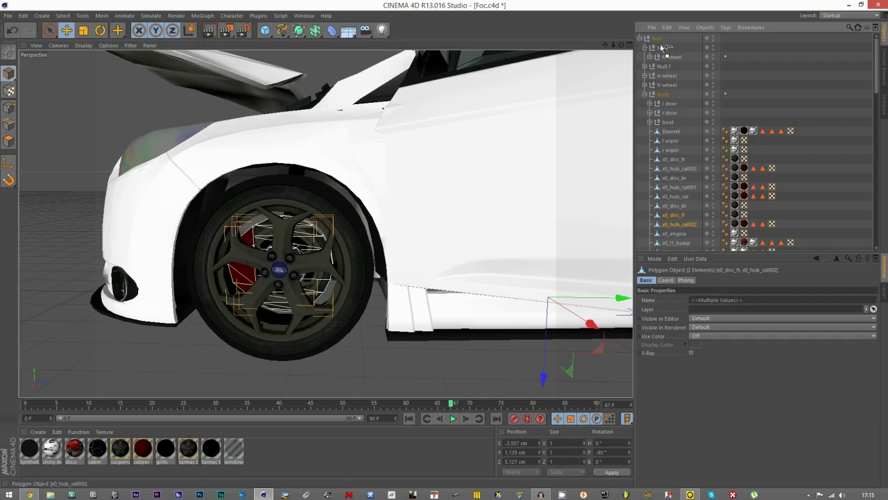
left_click_drag(663, 47, 664, 48)
left_click(647, 47)
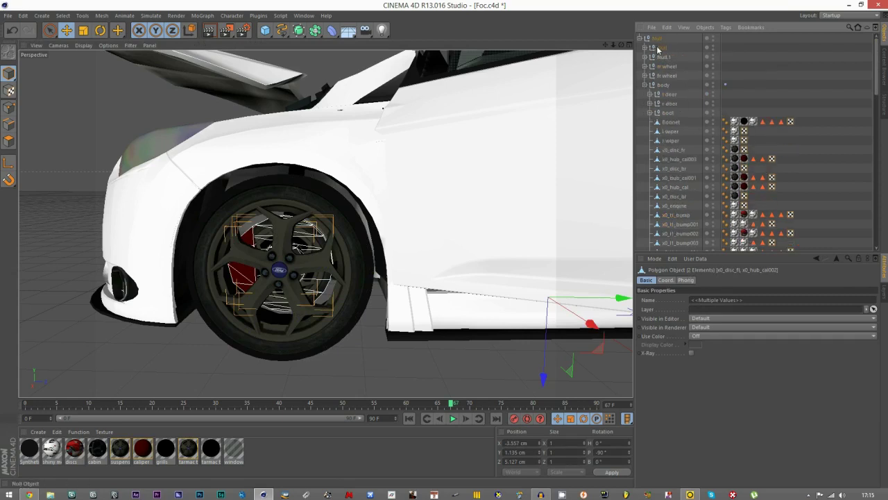
Rename the fl wheel's parent null to main wheel, and check the caliper and fl wheel inside it.
left_click(662, 47)
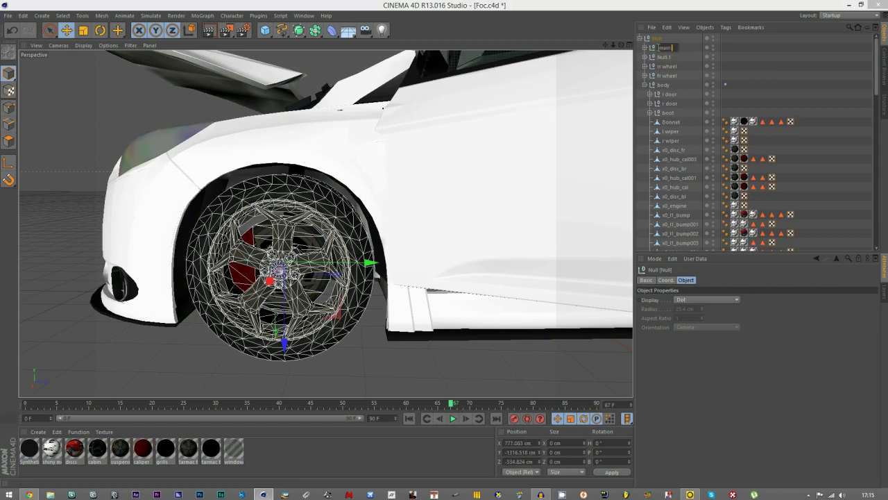
key("Return")
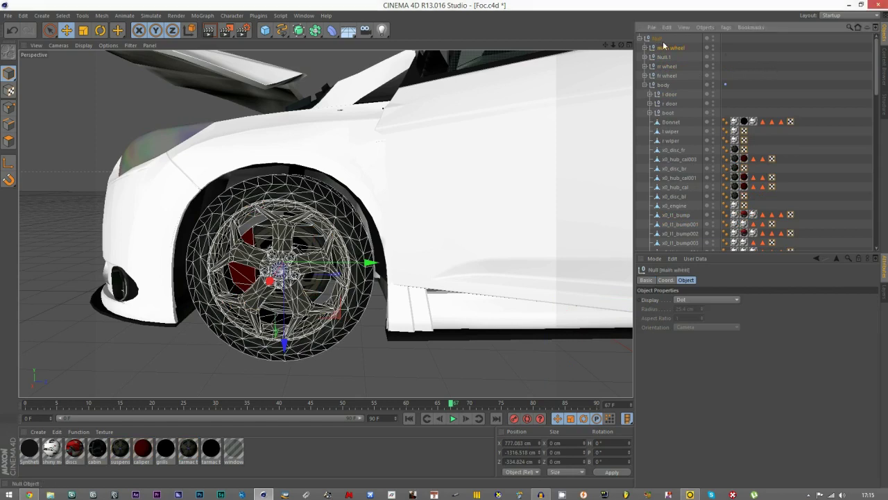
left_click(645, 47)
left_click(679, 66)
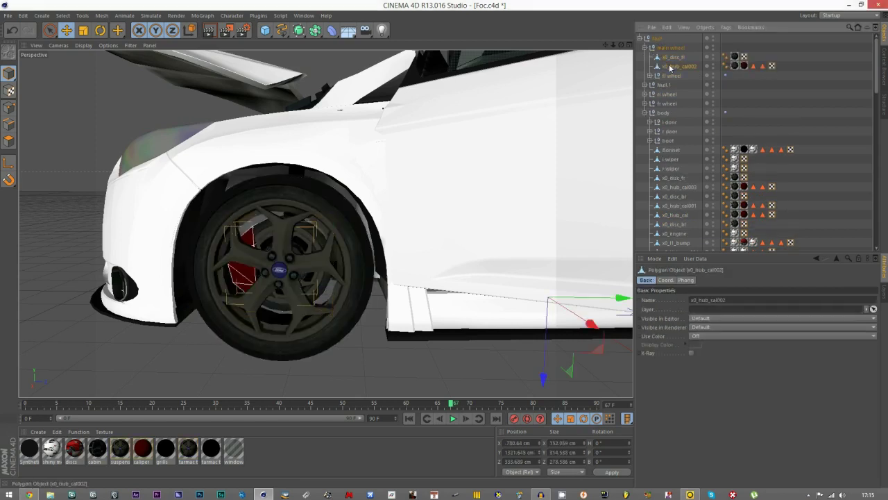
left_click(670, 75)
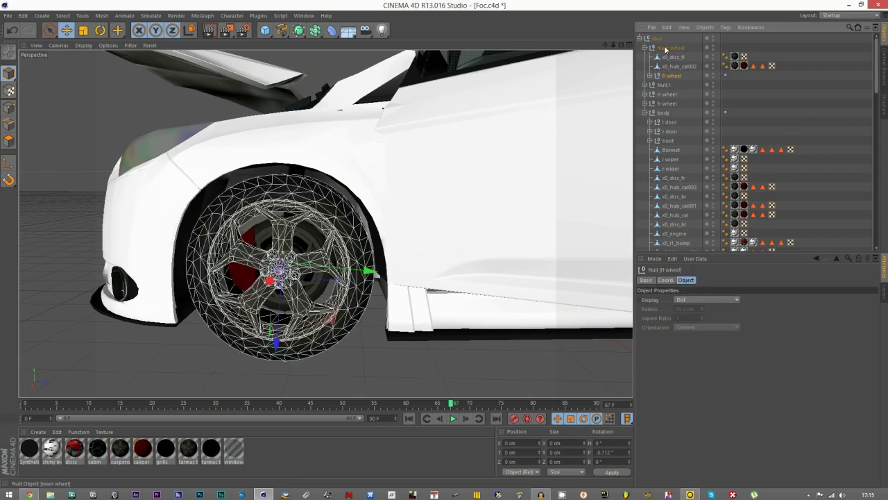
Keyframe main wheel's steering with start and end keys at frames 0 and 90, B rotation 40° at frame 30 and about -34° at frame 64.
left_click(665, 49)
left_click(100, 30)
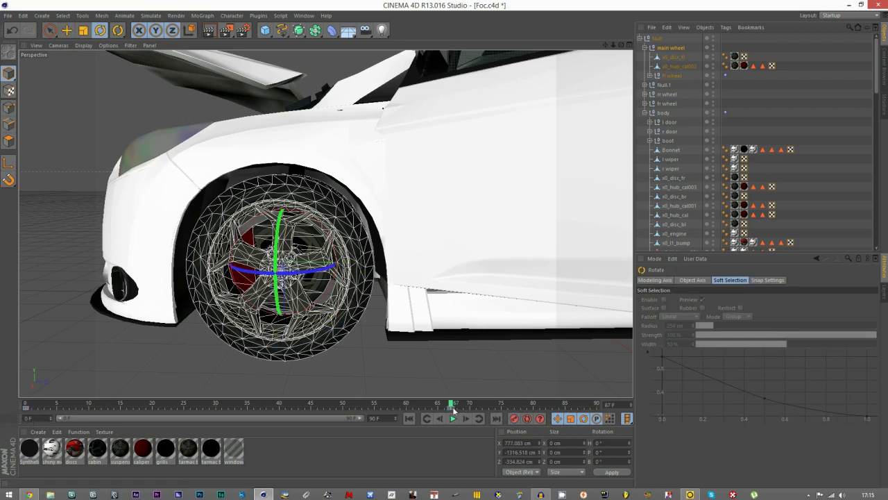
left_click_drag(438, 405, 217, 403)
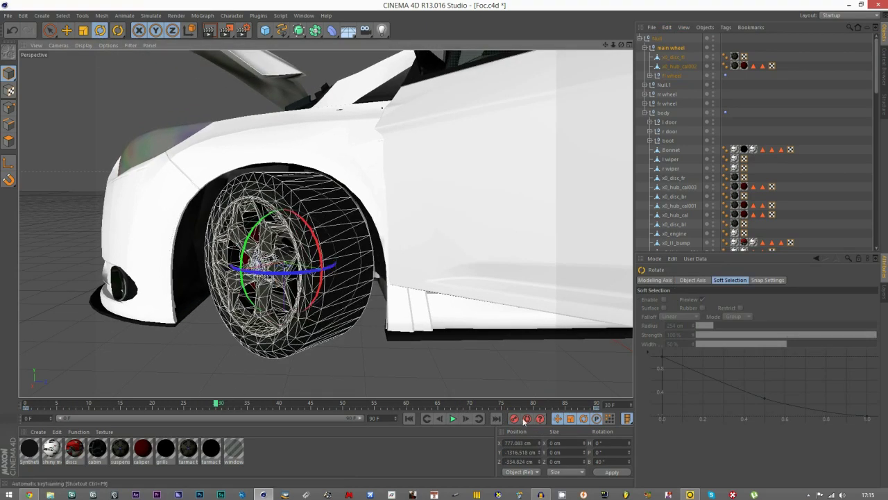
left_click(433, 404)
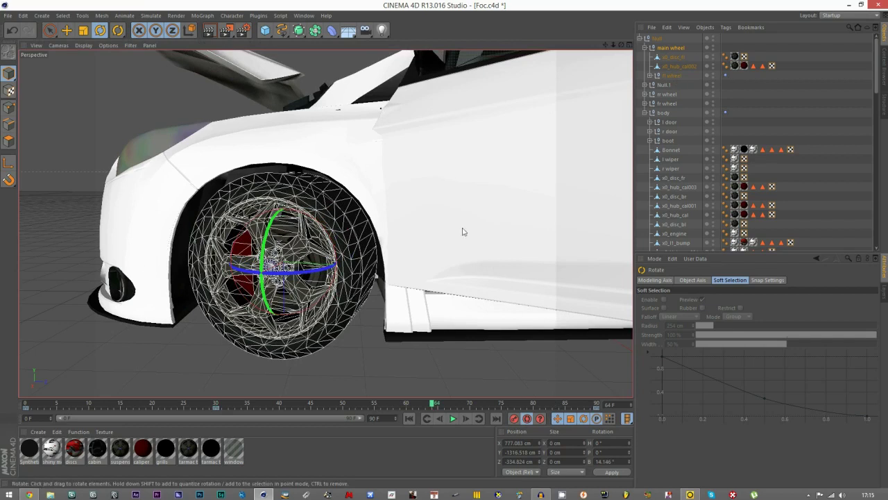
left_click_drag(247, 271, 297, 272)
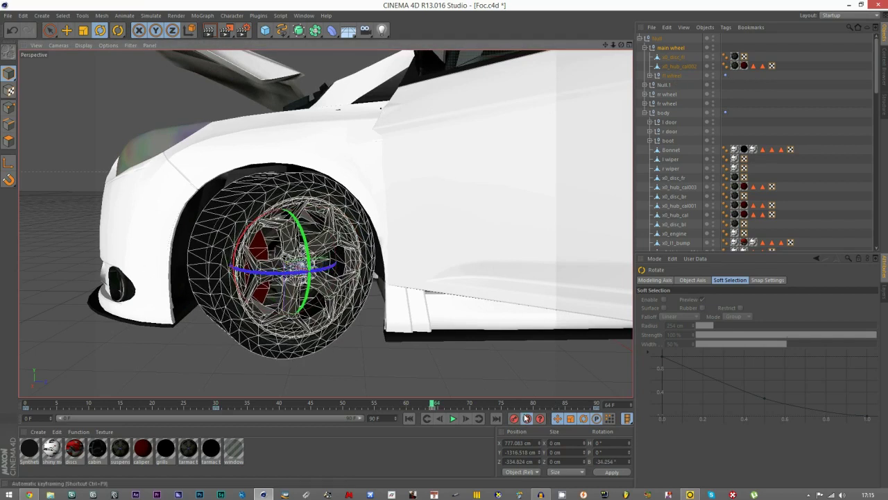
Play the animation from the start with the whole car in view to check the front-left wheel's steering, and stop playback.
left_click(796, 206)
scroll(229, 254, "down", 6)
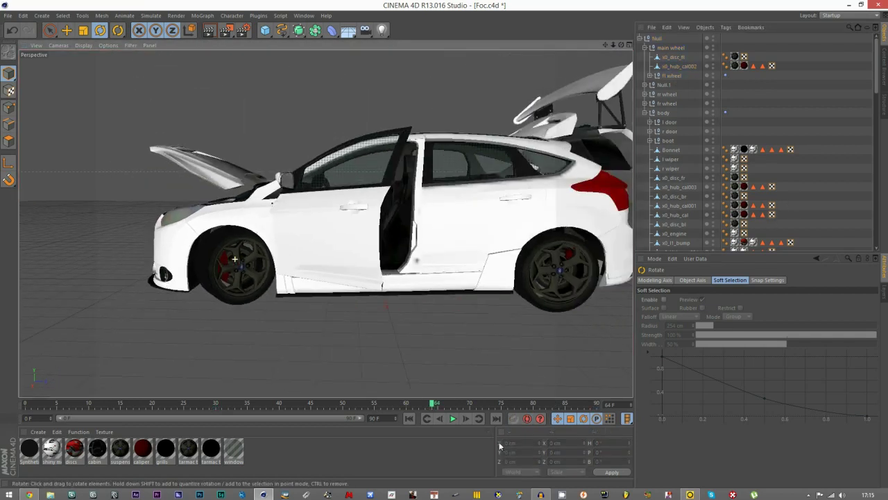
left_click(409, 419)
left_click(453, 419)
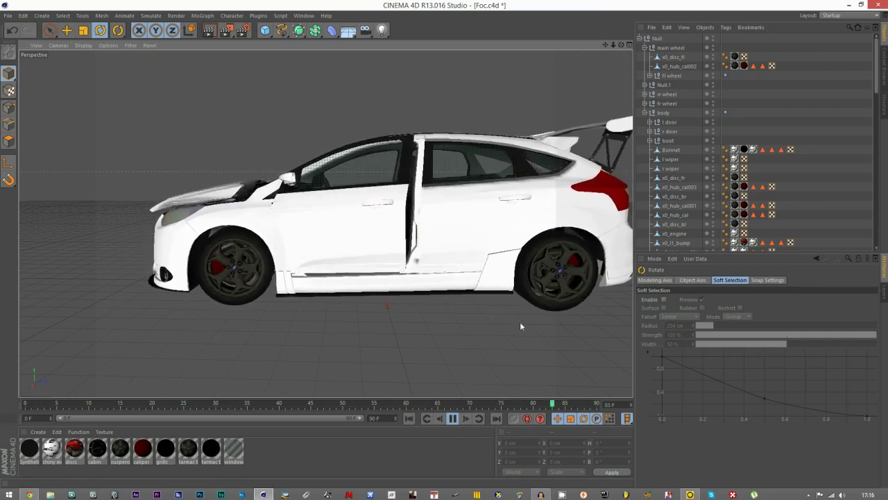
left_click(452, 418)
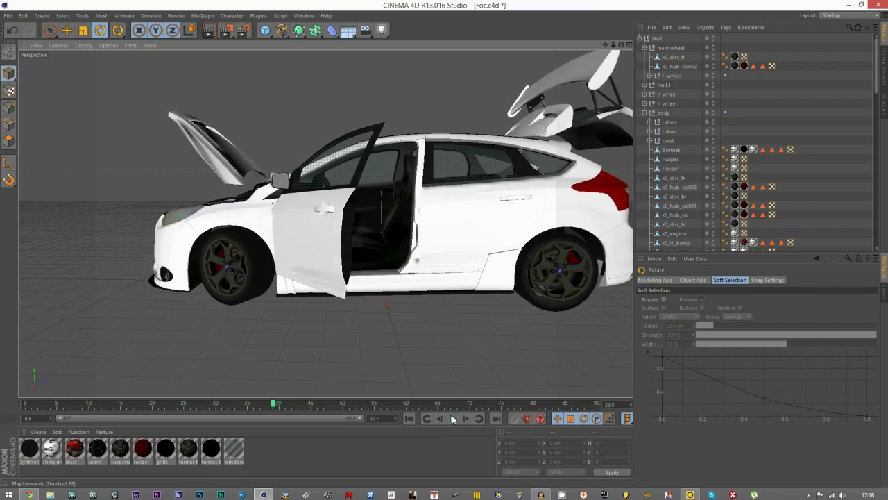